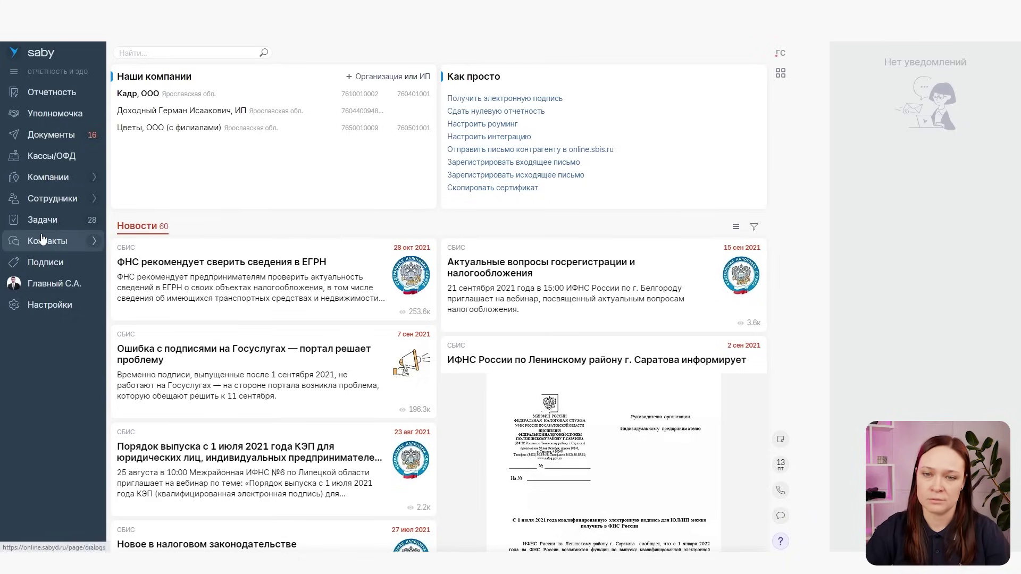
# Open the Отчетность section and dismiss the introductory hint and the notification permission request
pyautogui.click(52, 93)
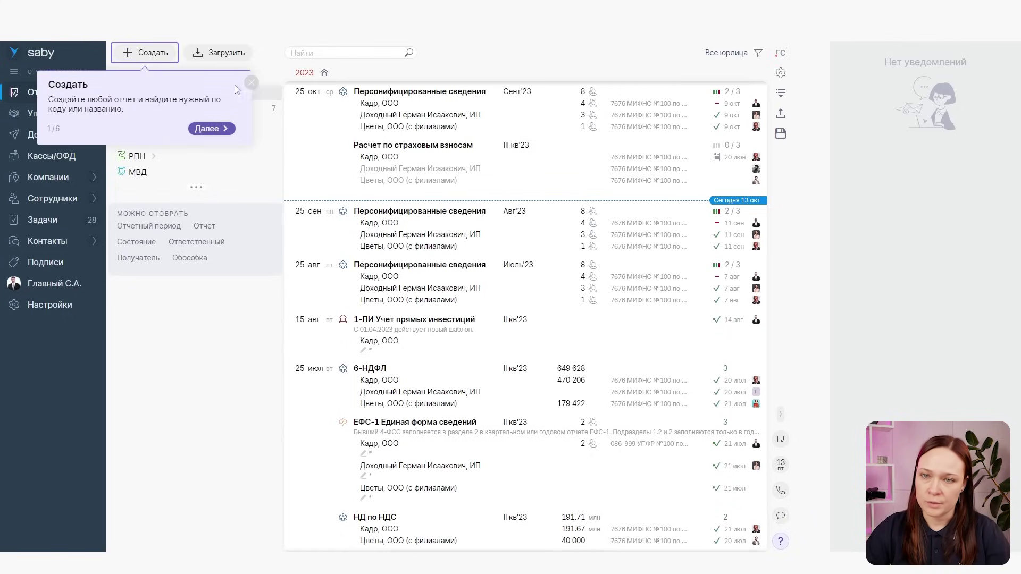
pyautogui.click(252, 84)
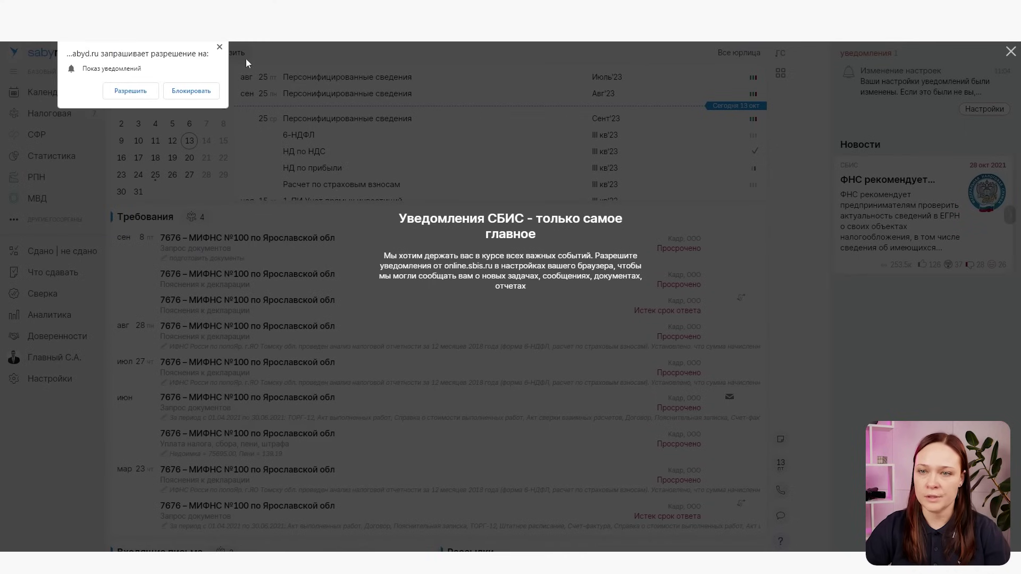
pyautogui.click(219, 47)
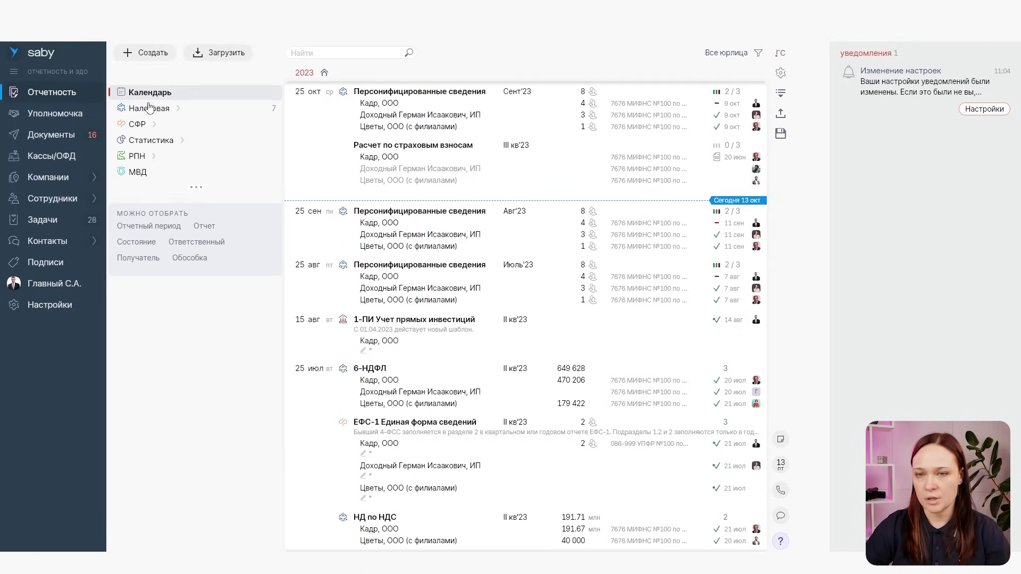
pyautogui.click(179, 109)
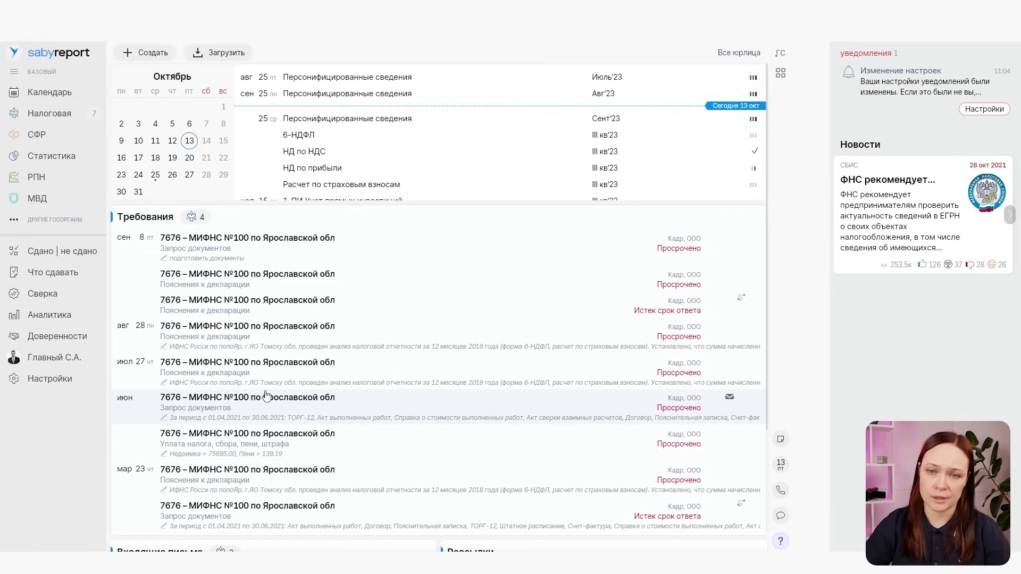
# Review the tax authority's unsent Требования and the unprocessed Входящие письма from the reporting home page, closing each list
pyautogui.click(194, 219)
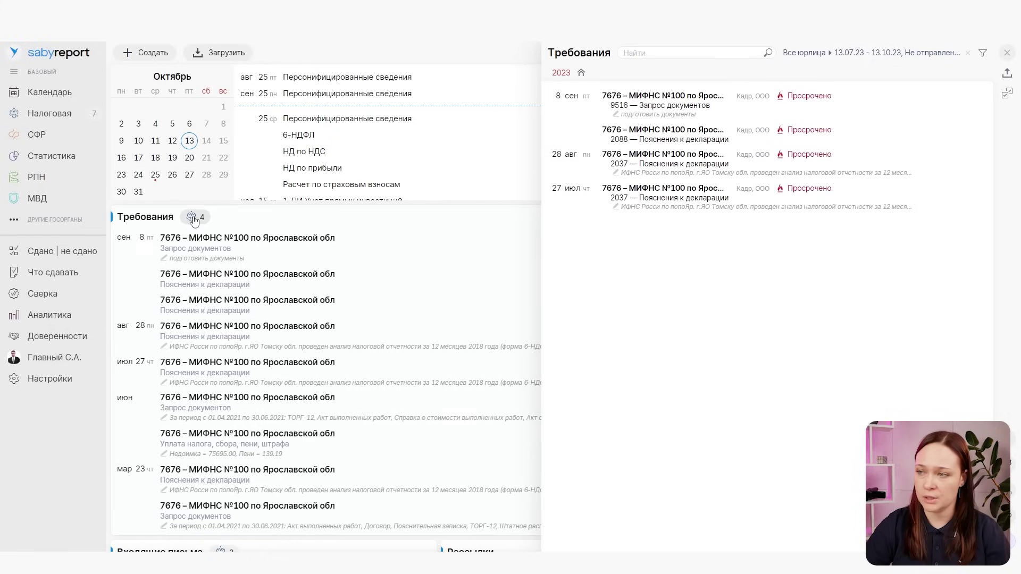
pyautogui.click(1007, 53)
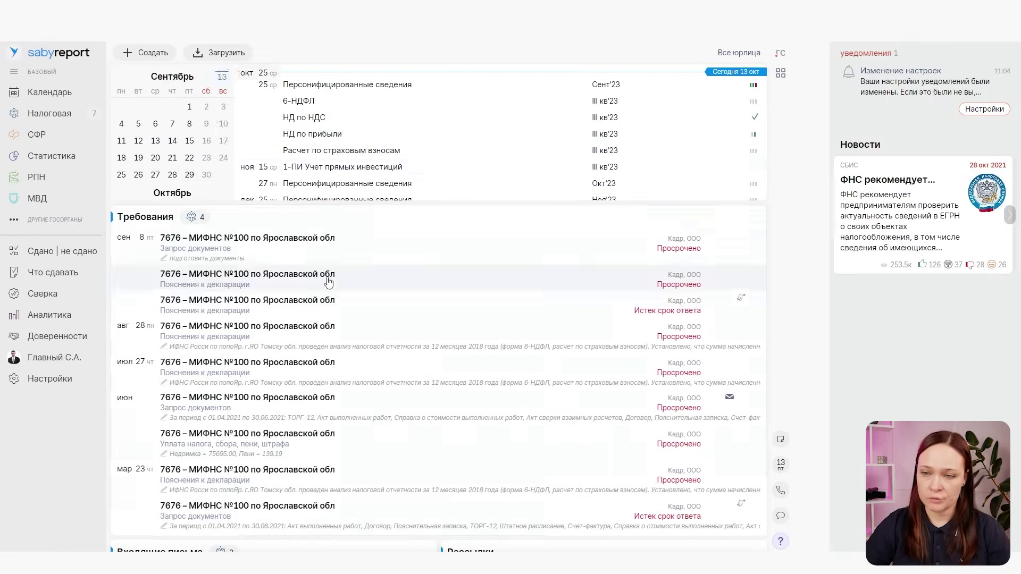
pyautogui.scroll(-2, 328, 281)
pyautogui.scroll(-1, 393, 274)
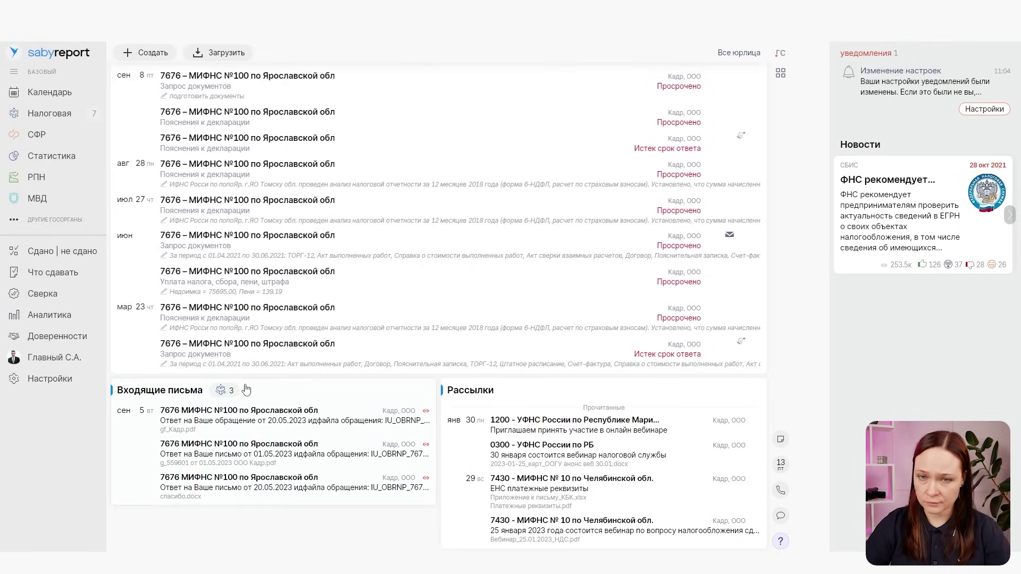
pyautogui.click(230, 397)
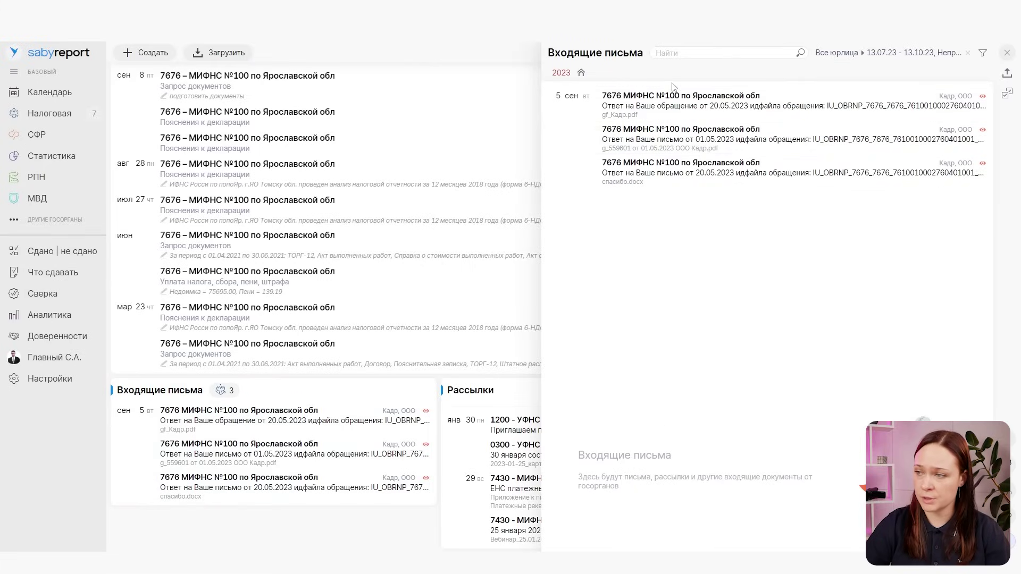
pyautogui.click(1006, 52)
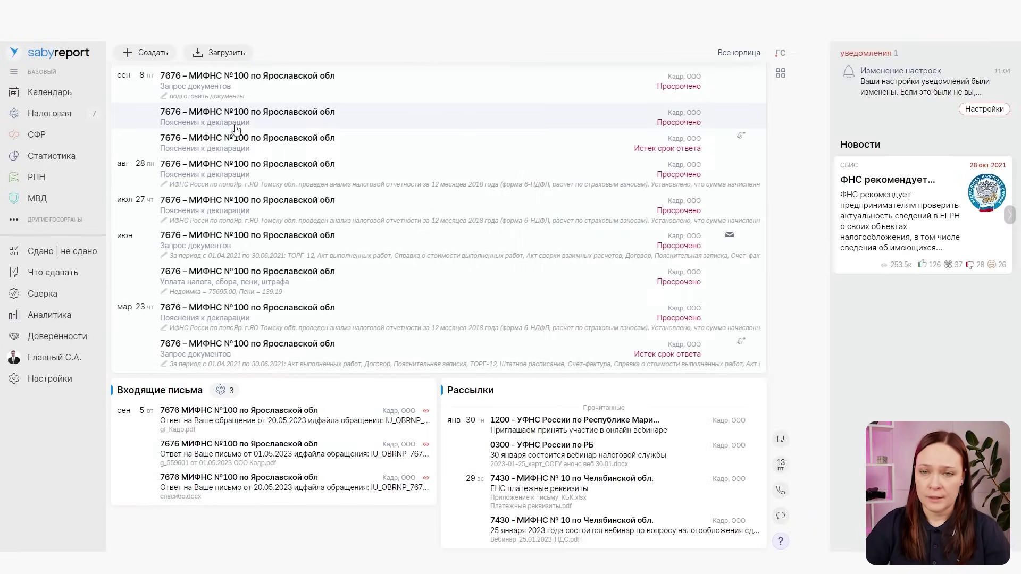
pyautogui.scroll(3, 479, 276)
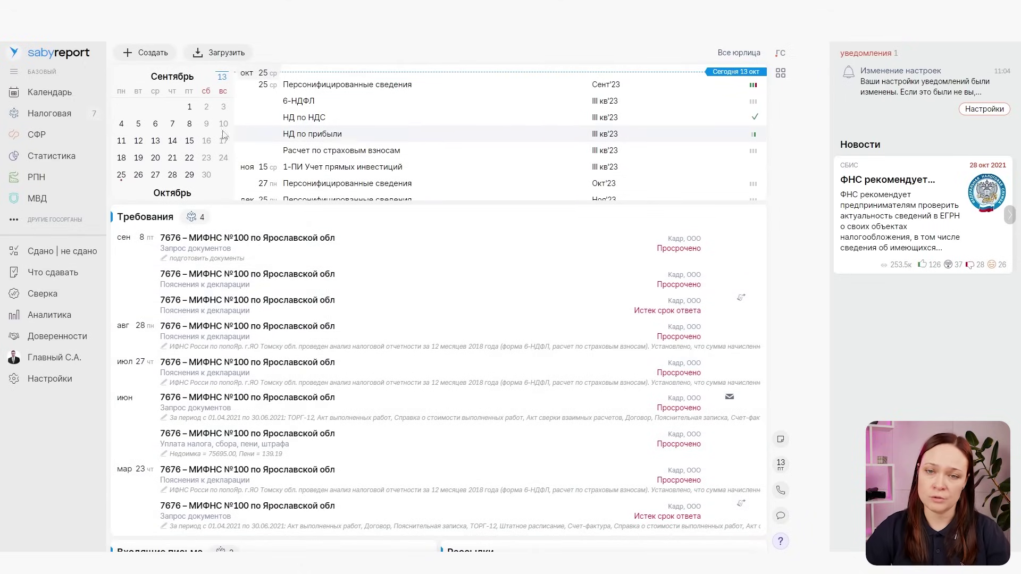
# Open the reporting calendar and view the submission details of the Сент'23 Персонифицированные сведения for Цветы, ООО (с филиалами)
pyautogui.click(28, 96)
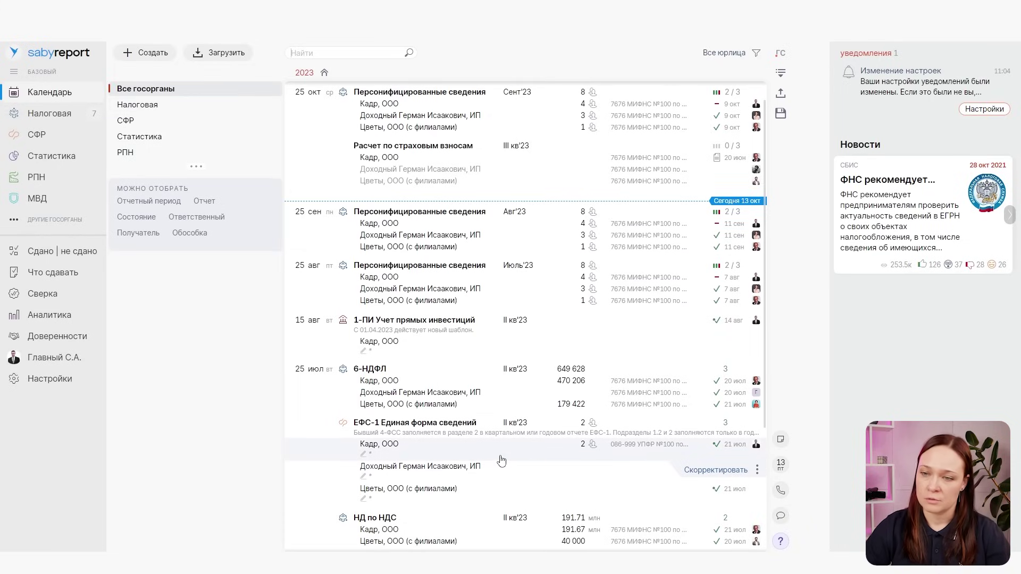
pyautogui.scroll(1, 502, 461)
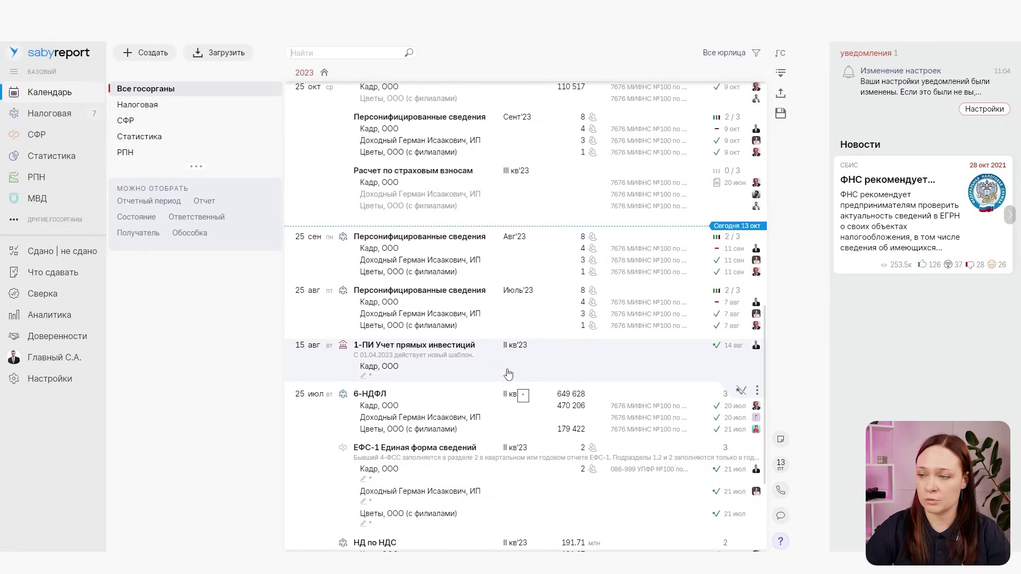
pyautogui.moveTo(505, 358)
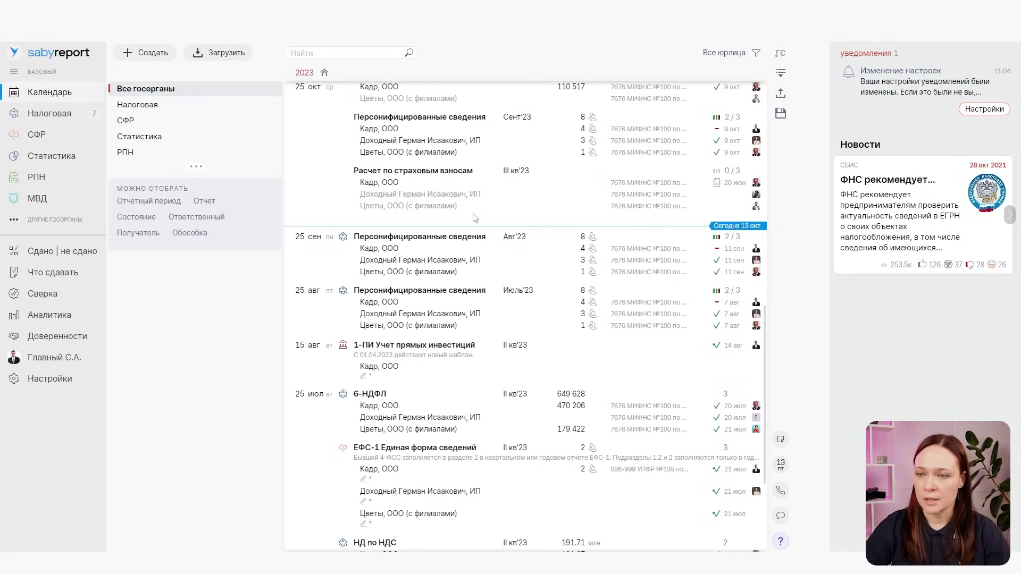
pyautogui.scroll(1, 475, 218)
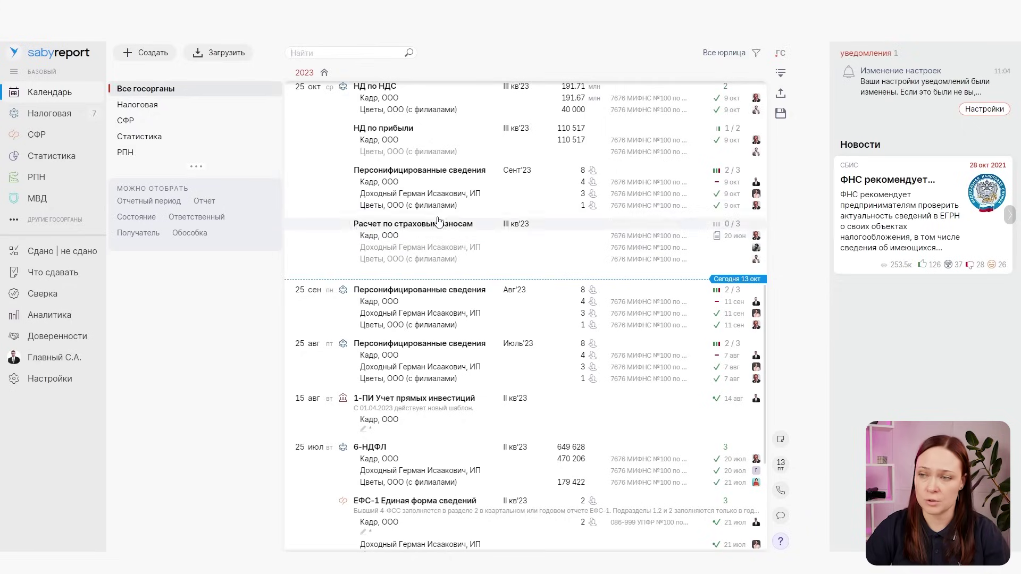
pyautogui.click(426, 206)
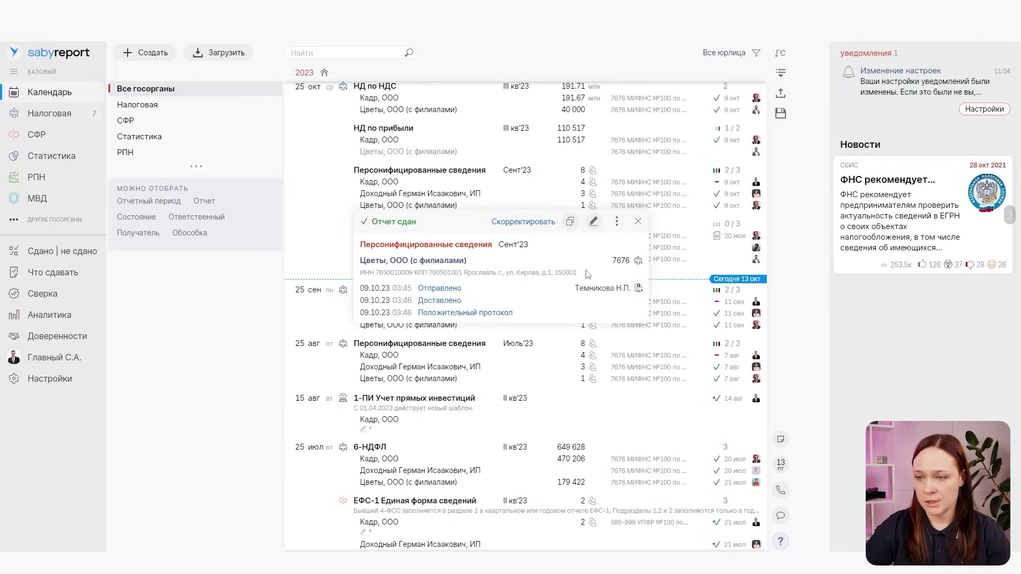
pyautogui.click(638, 221)
pyautogui.scroll(1, 531, 234)
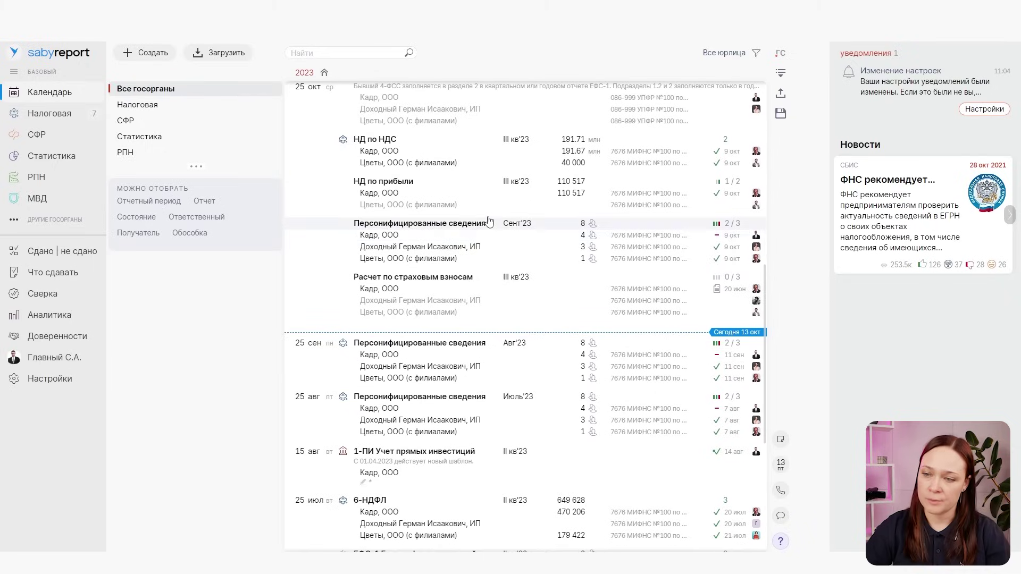
# Show only Налоговая reports in the calendar and view the details of Кадр, ООО's Авг'23 Персонифицированные сведения
pyautogui.click(183, 110)
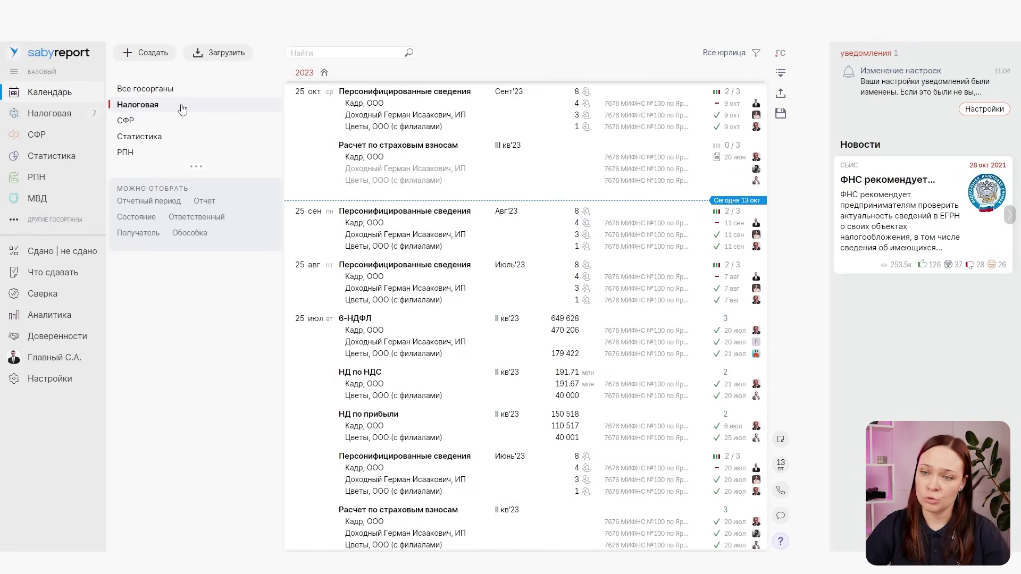
pyautogui.moveTo(467, 230)
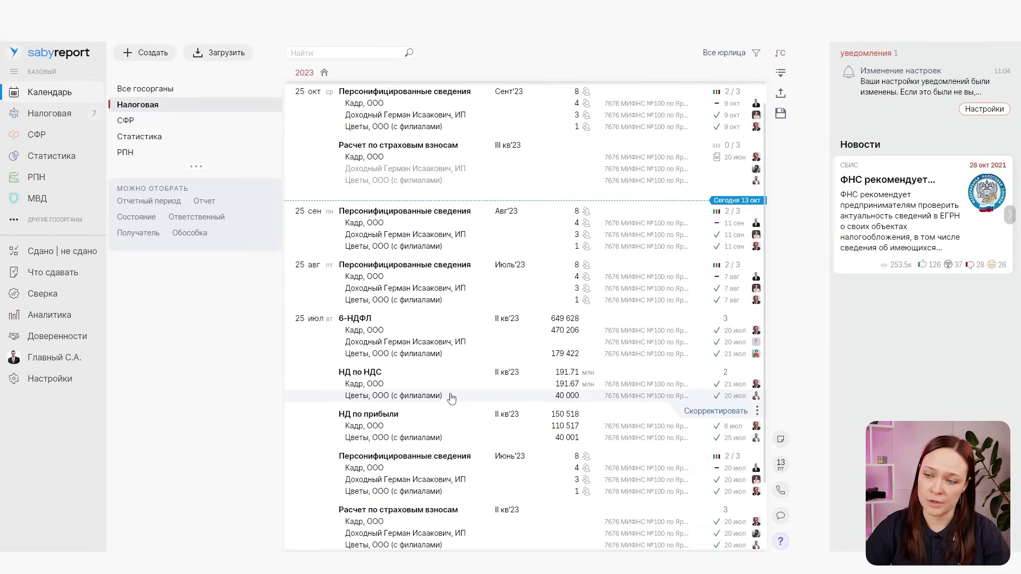
pyautogui.click(453, 223)
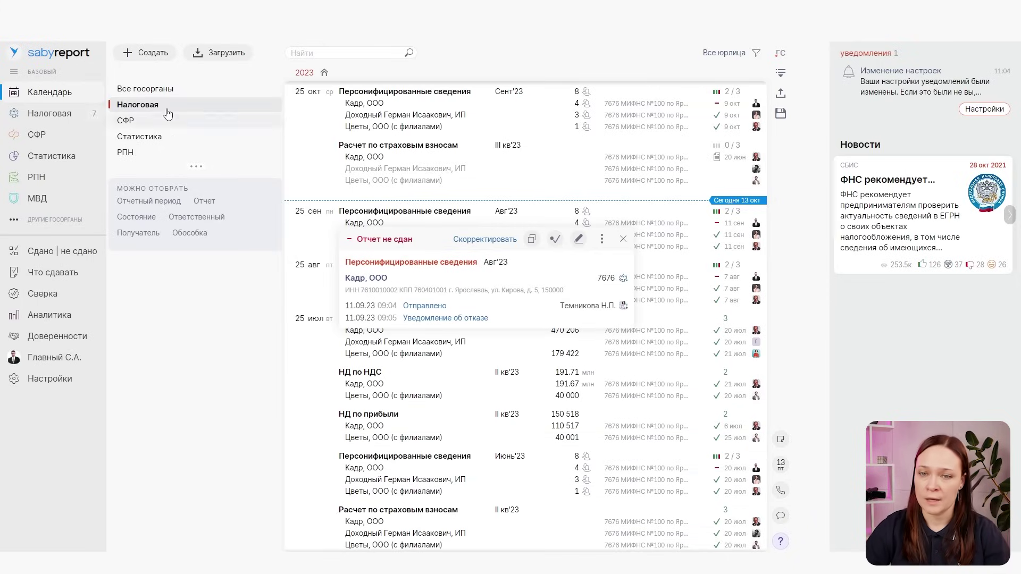
pyautogui.click(140, 104)
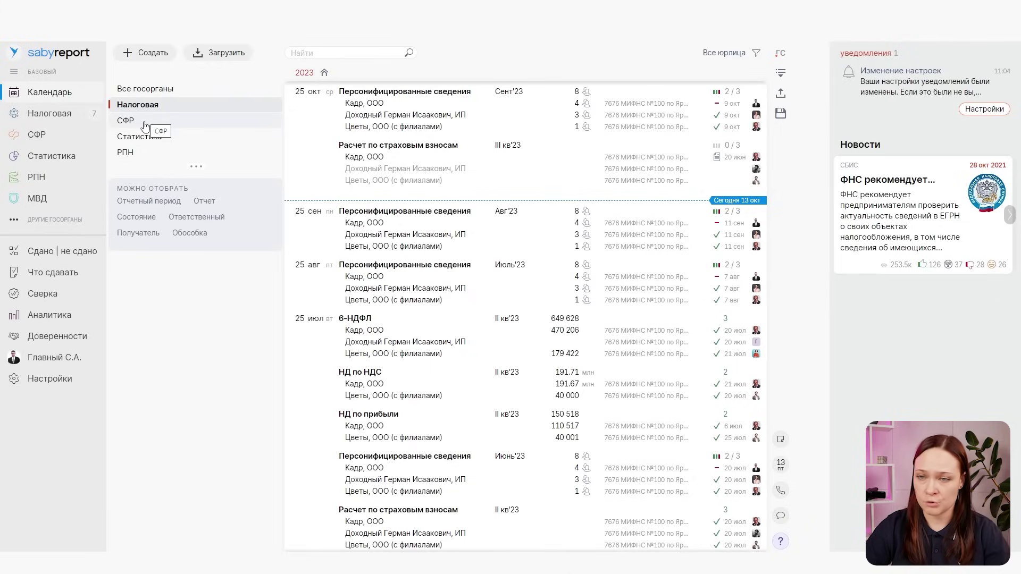
# View the calendar for СФР and Статистика separately, and return it to Все госорганы
pyautogui.click(144, 126)
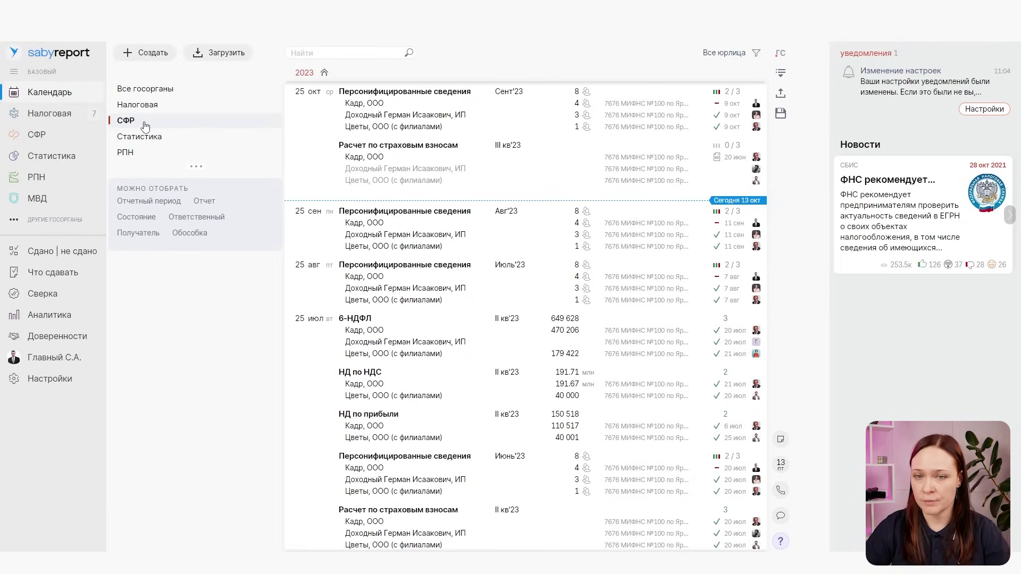
pyautogui.click(152, 136)
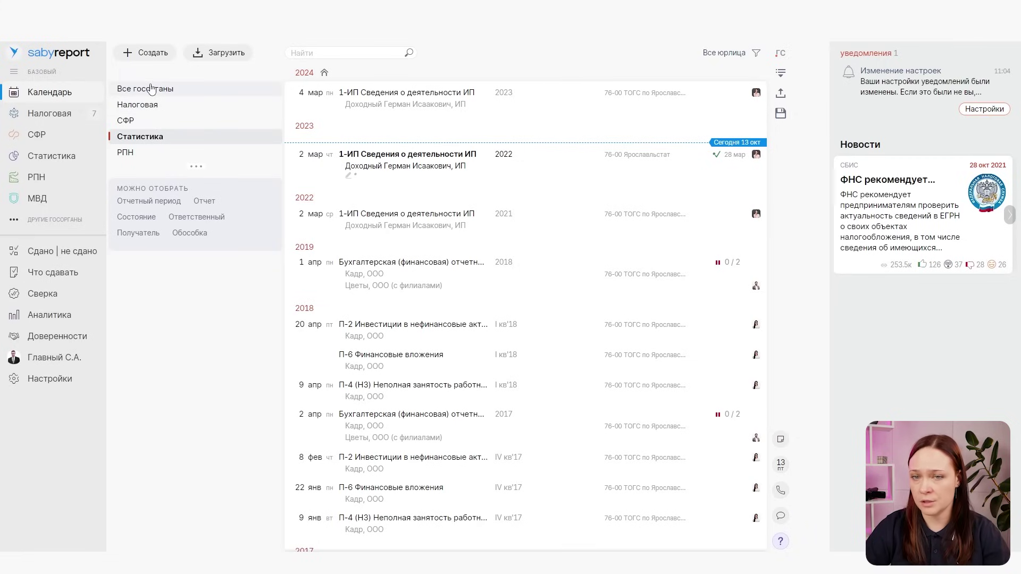
pyautogui.click(152, 89)
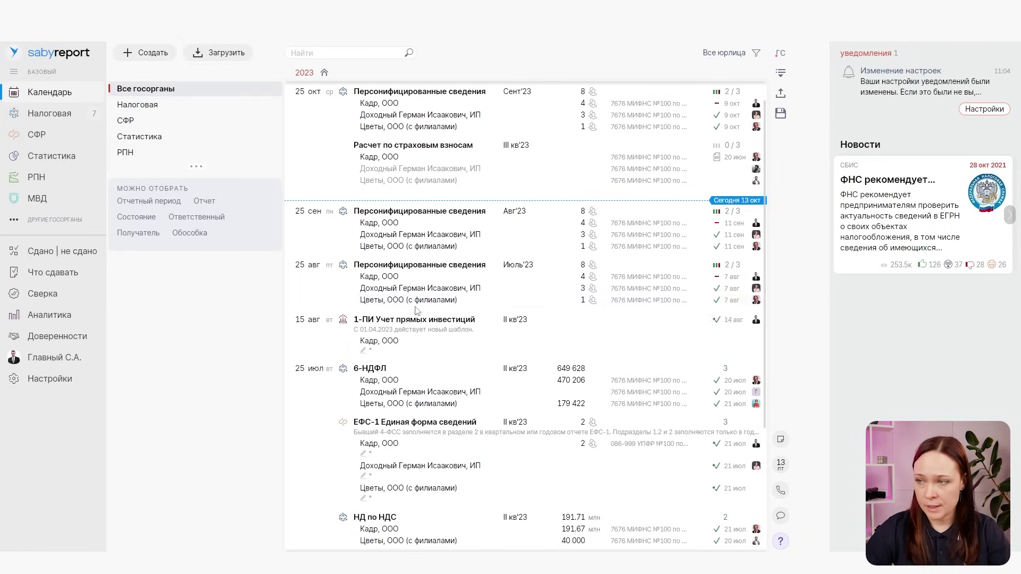
# Examine the submission status marks of the Сент'23 Персонифицированные сведения in the calendar
pyautogui.moveTo(599, 161)
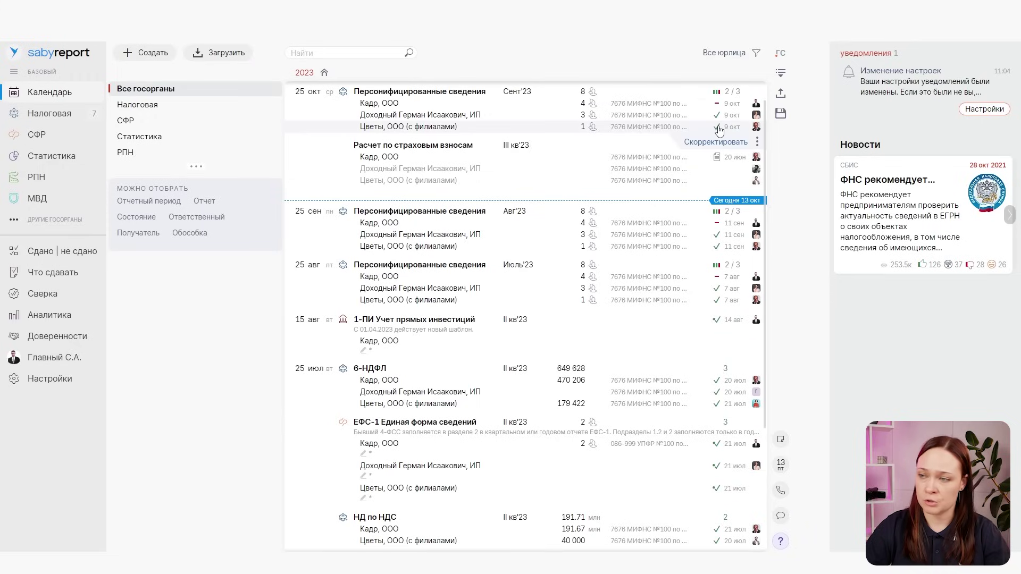
pyautogui.moveTo(719, 119)
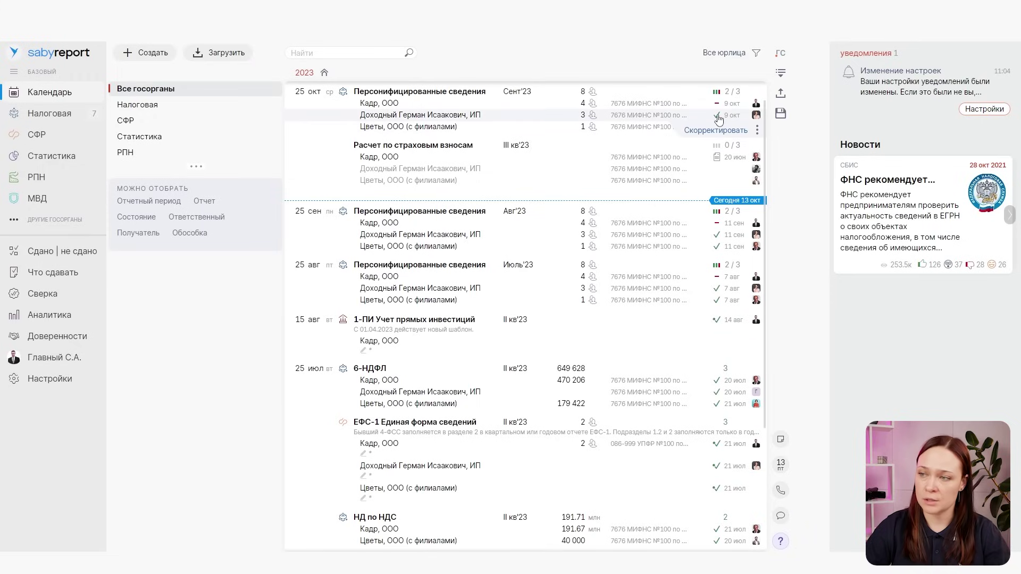
pyautogui.click(717, 93)
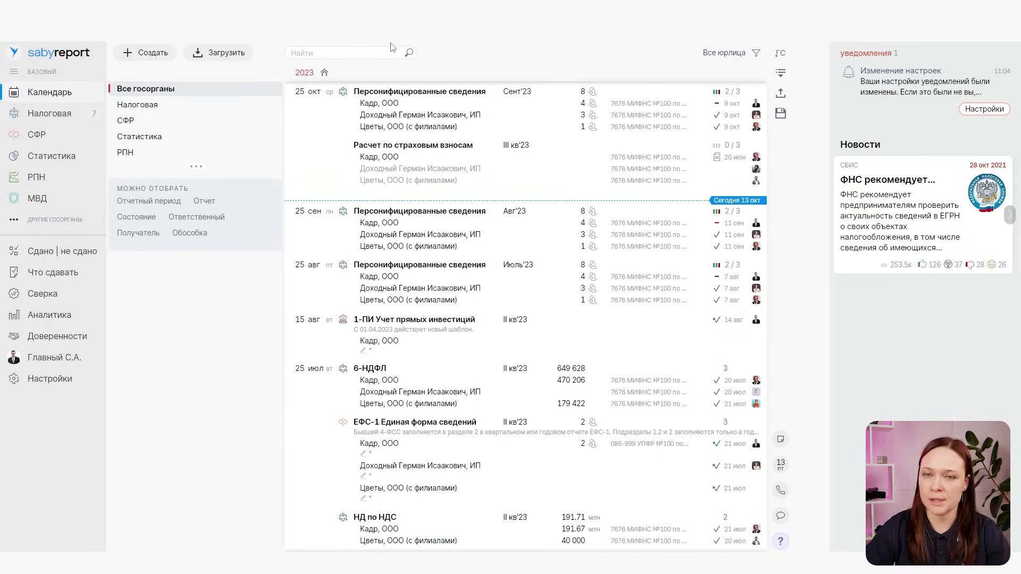
# Look through the available configurations, keep Базовый, and view its list of other state agencies
pyautogui.click(45, 72)
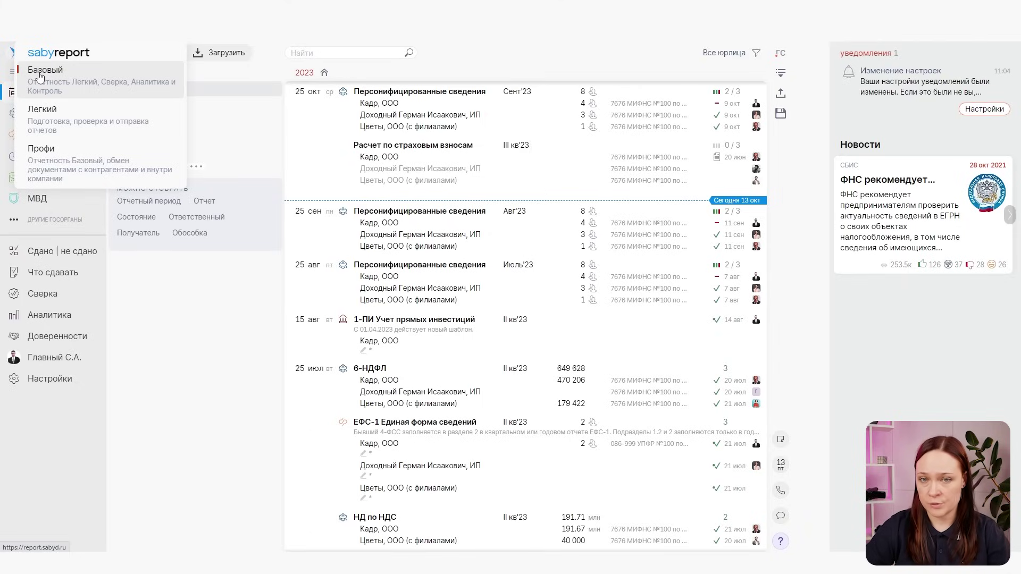
pyautogui.click(41, 79)
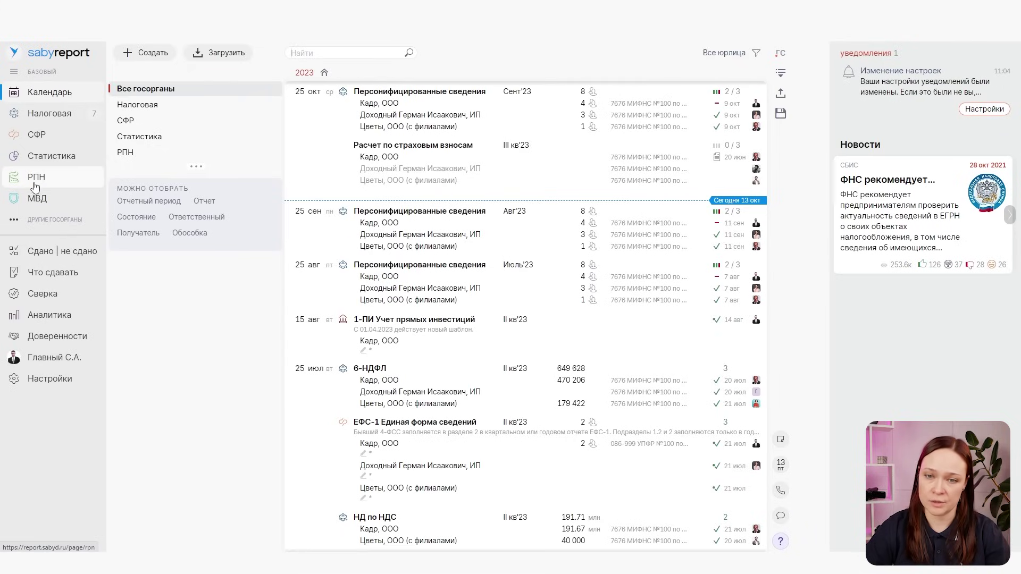
pyautogui.click(46, 223)
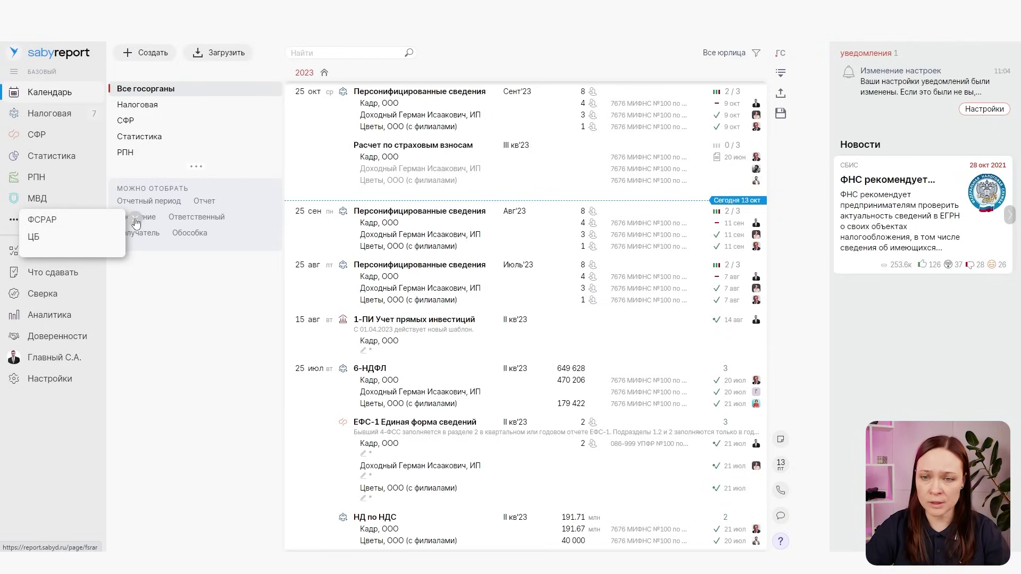
# Switch the configuration to Легкий and then to Профи to compare their sections
pyautogui.click(52, 73)
pyautogui.click(58, 118)
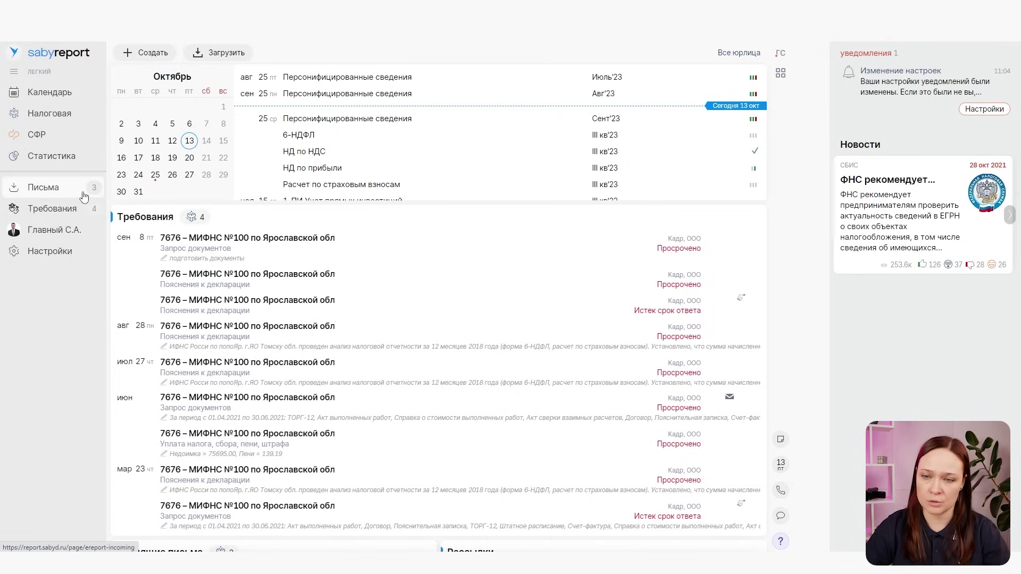
pyautogui.click(38, 75)
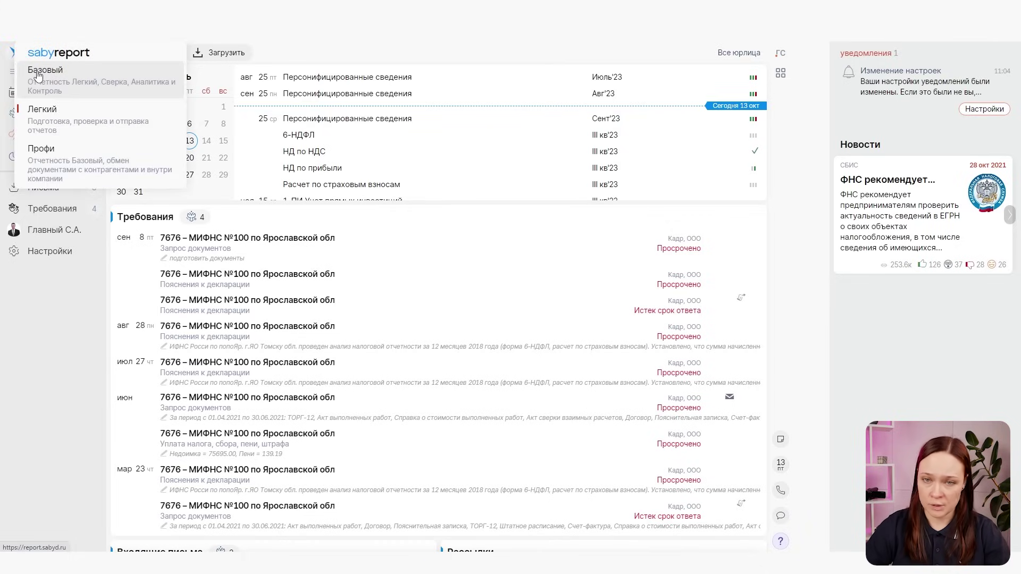
pyautogui.click(65, 162)
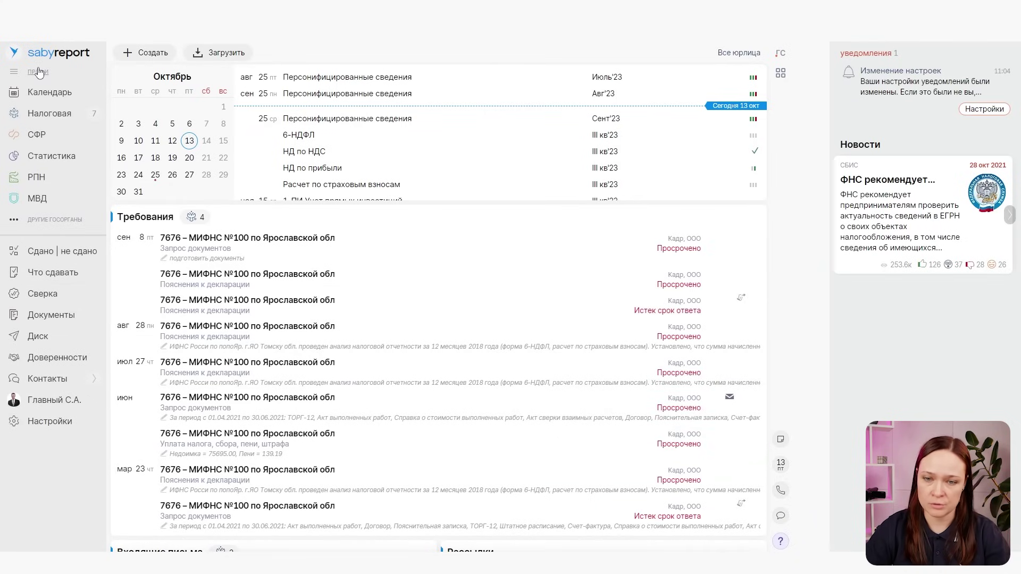
pyautogui.click(39, 72)
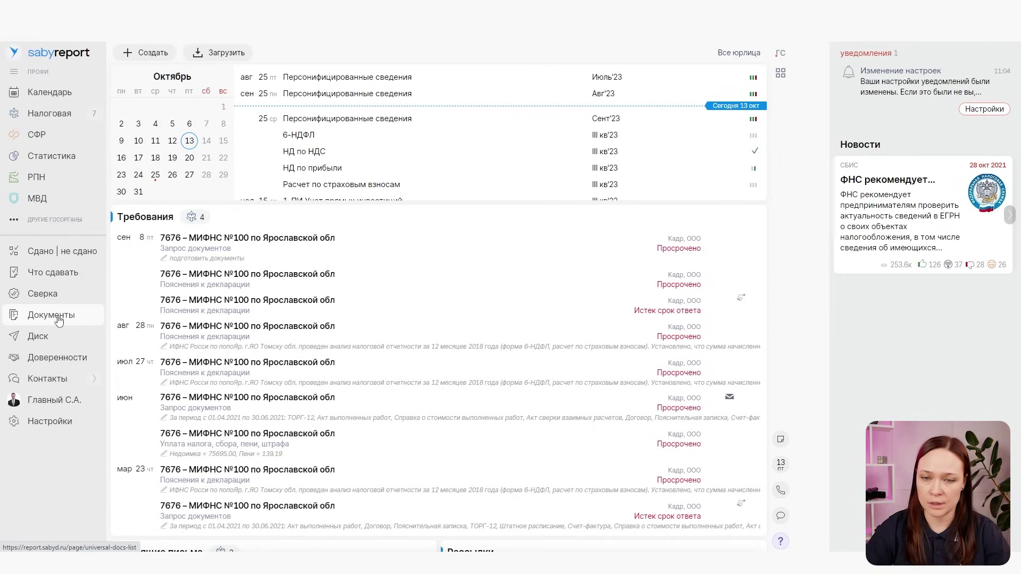
# View the Документы registry in the Профи configuration and return to the reporting calendar
pyautogui.click(59, 319)
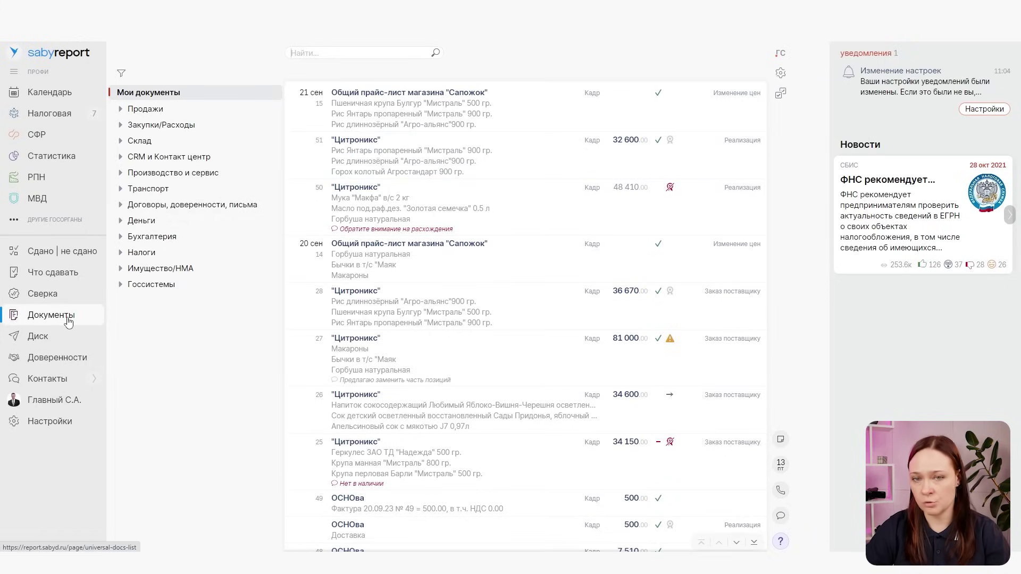
pyautogui.click(69, 92)
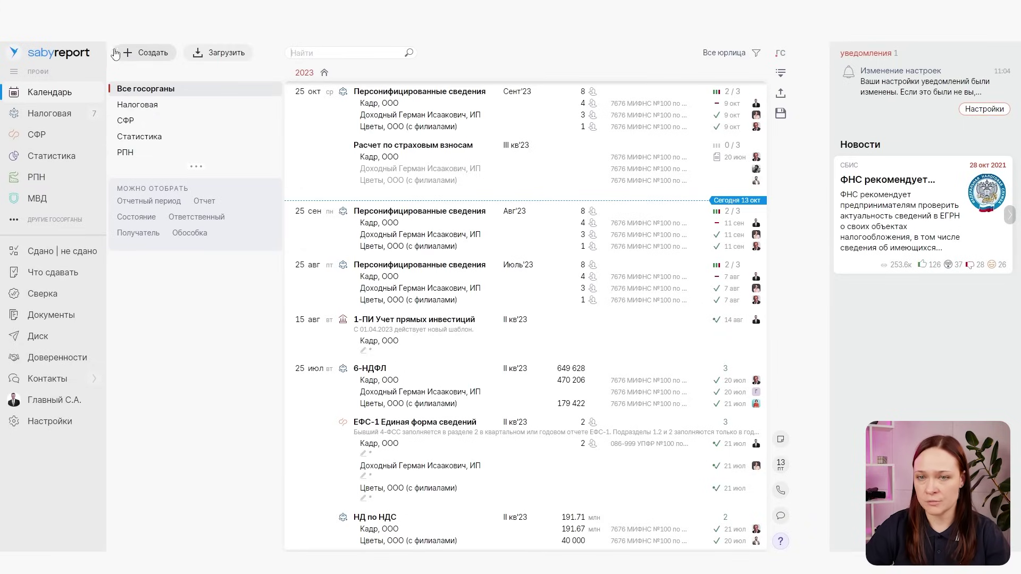
# Search the list of reports available for creation for П-1
pyautogui.click(156, 55)
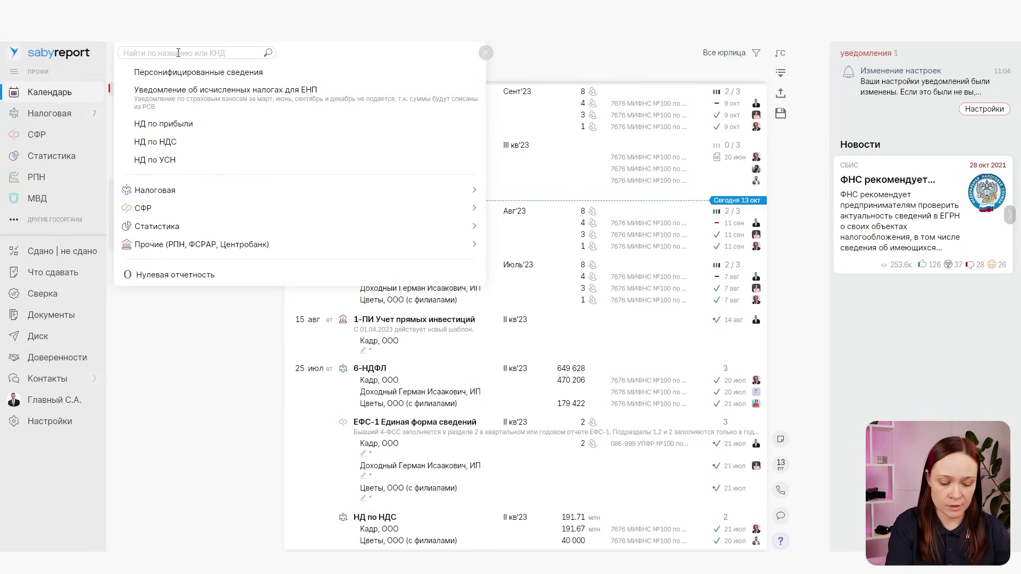
pyautogui.write('g')
pyautogui.press('BackSpace')
pyautogui.press('BackSpace')
pyautogui.write('п')
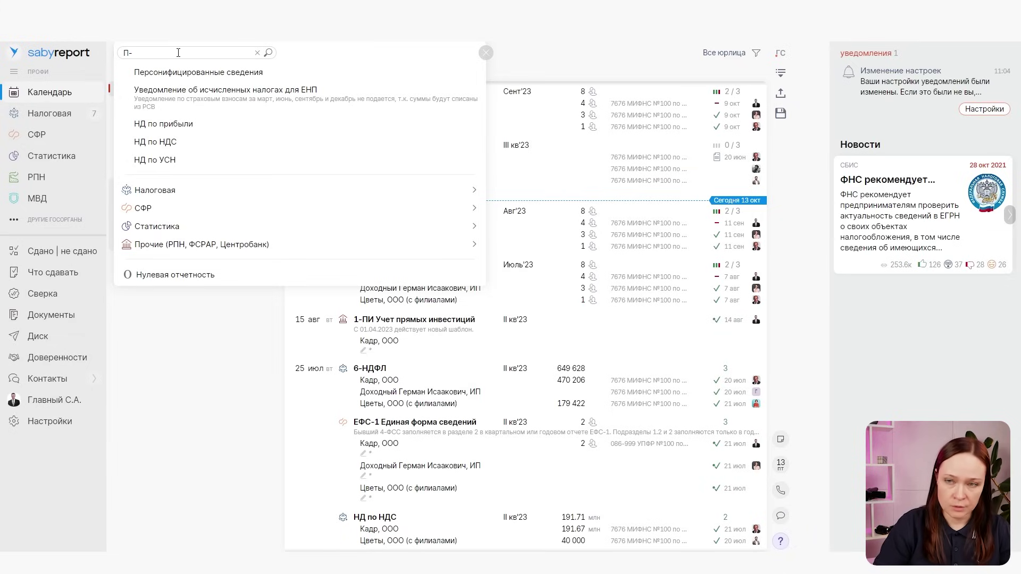
pyautogui.write('-1')
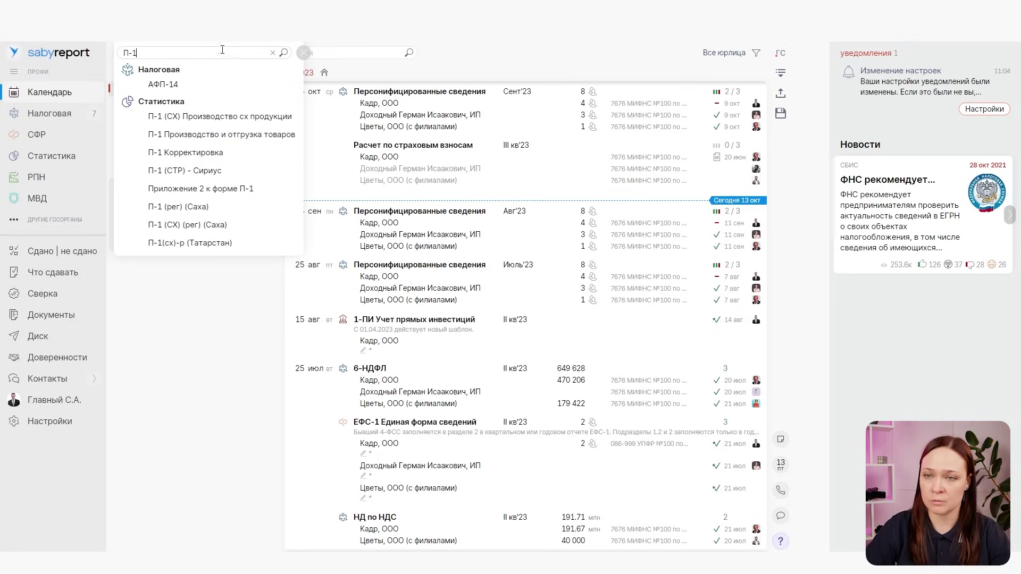
# Replace the report search with НДС, look through the matching forms, and close the creation list
pyautogui.moveTo(203, 51); pyautogui.dragTo(92, 49)
pyautogui.press('BackSpace')
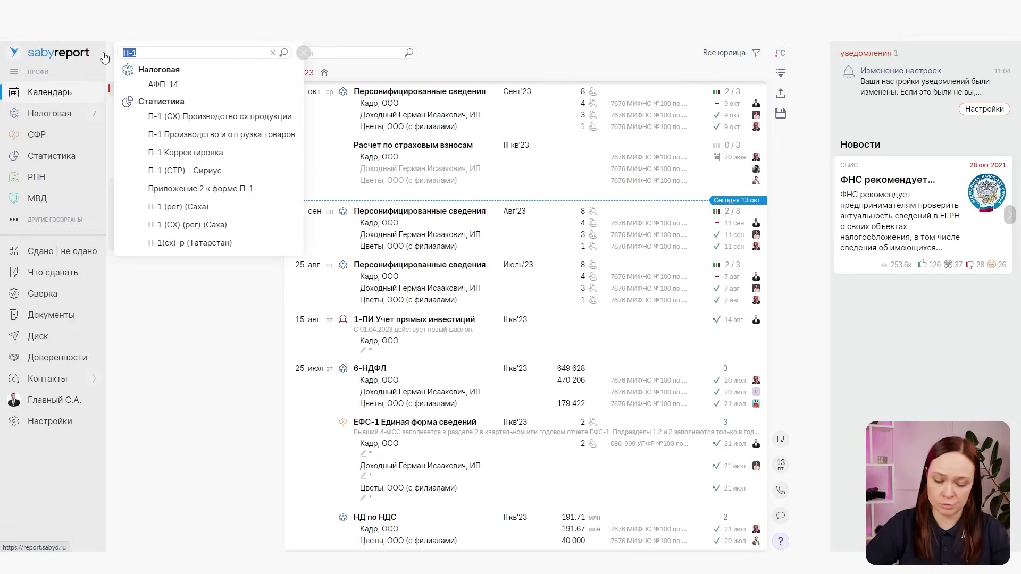
pyautogui.write('НДС')
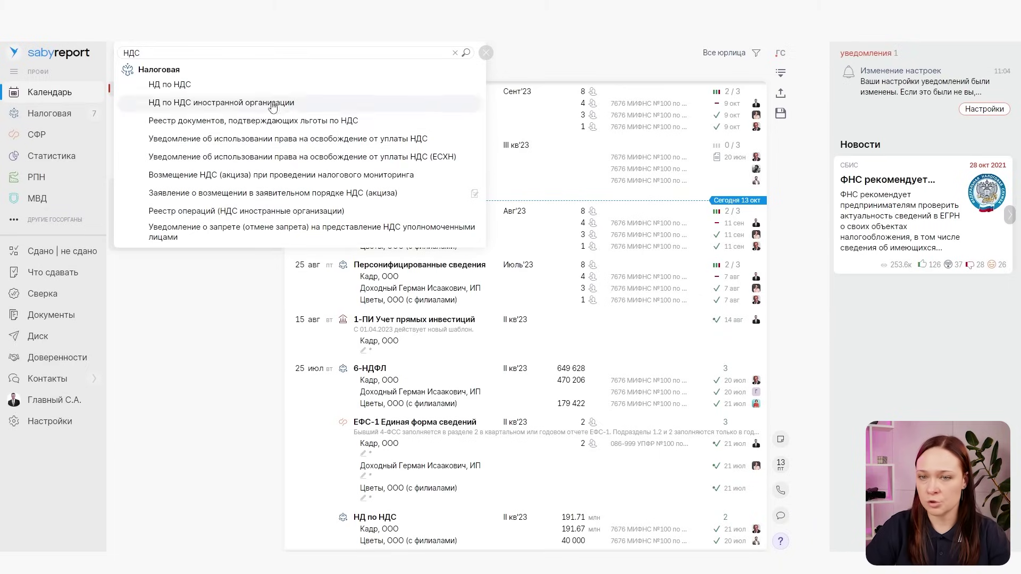
pyautogui.click(485, 53)
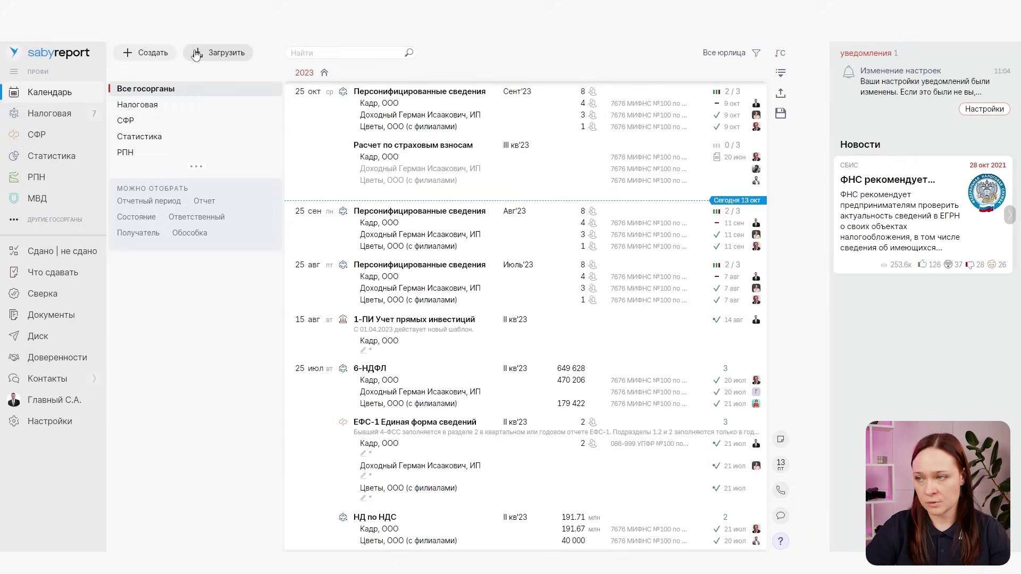
# Look through the full list of xls fill-in templates among the report upload options, then close it
pyautogui.click(220, 57)
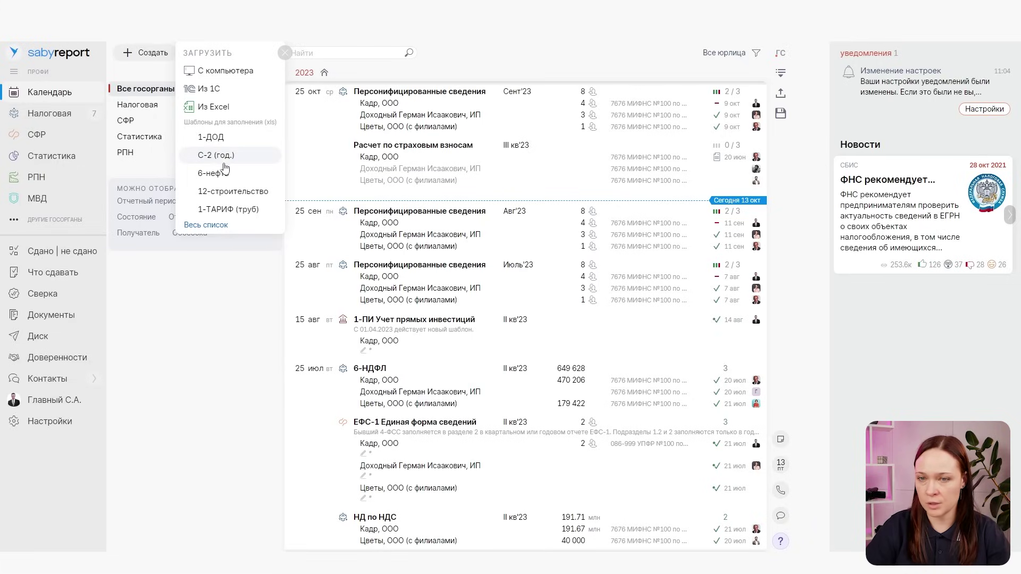
pyautogui.click(206, 226)
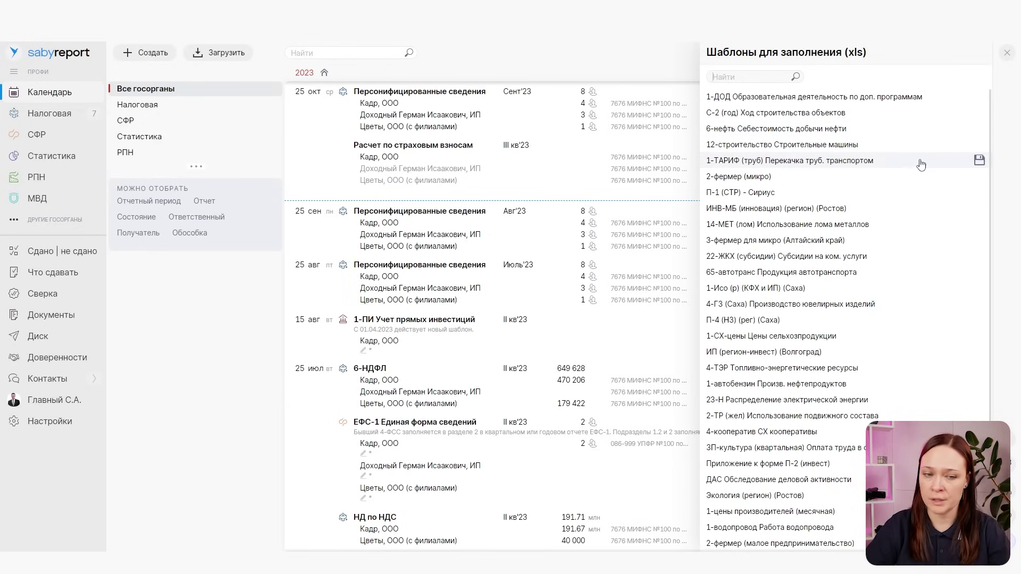
pyautogui.scroll(-1, 910, 161)
pyautogui.scroll(-15, 911, 160)
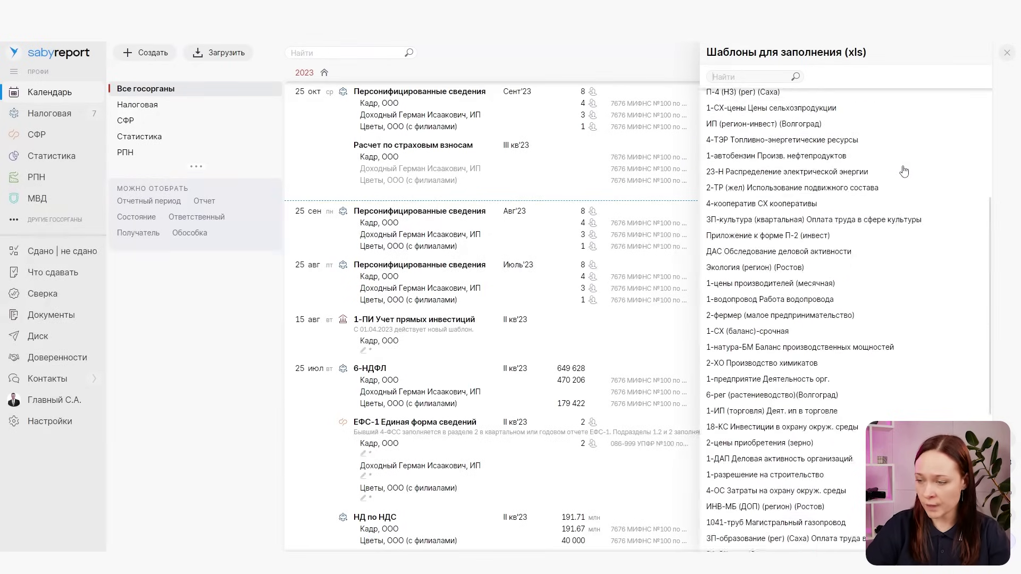
pyautogui.scroll(-15, 938, 169)
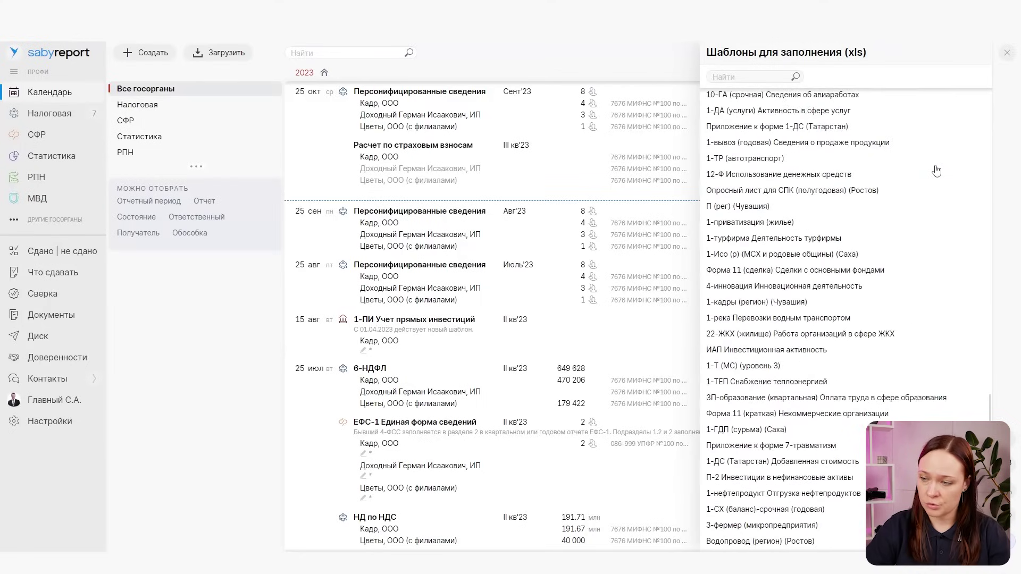
pyautogui.scroll(-10, 933, 173)
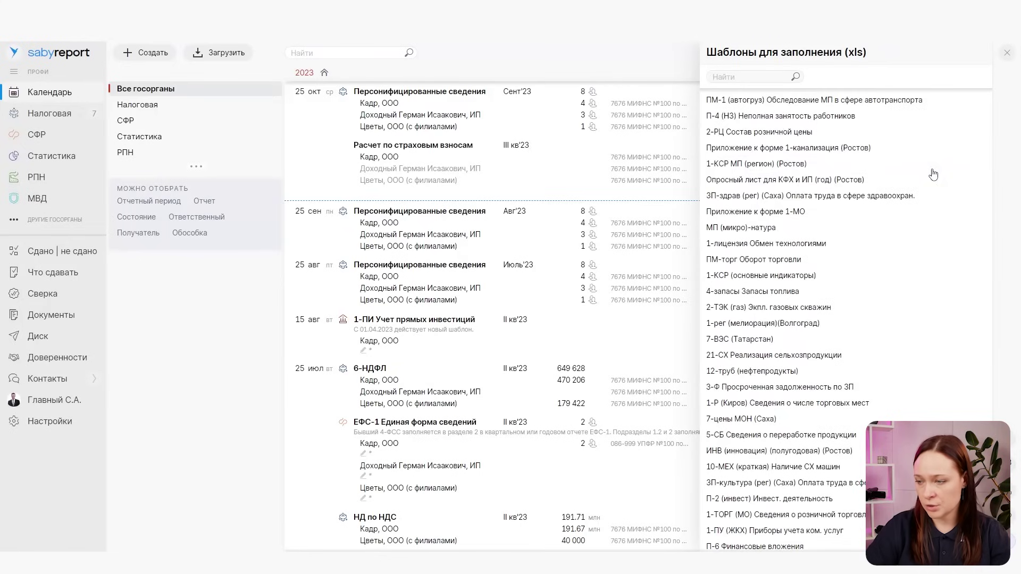
pyautogui.click(1007, 52)
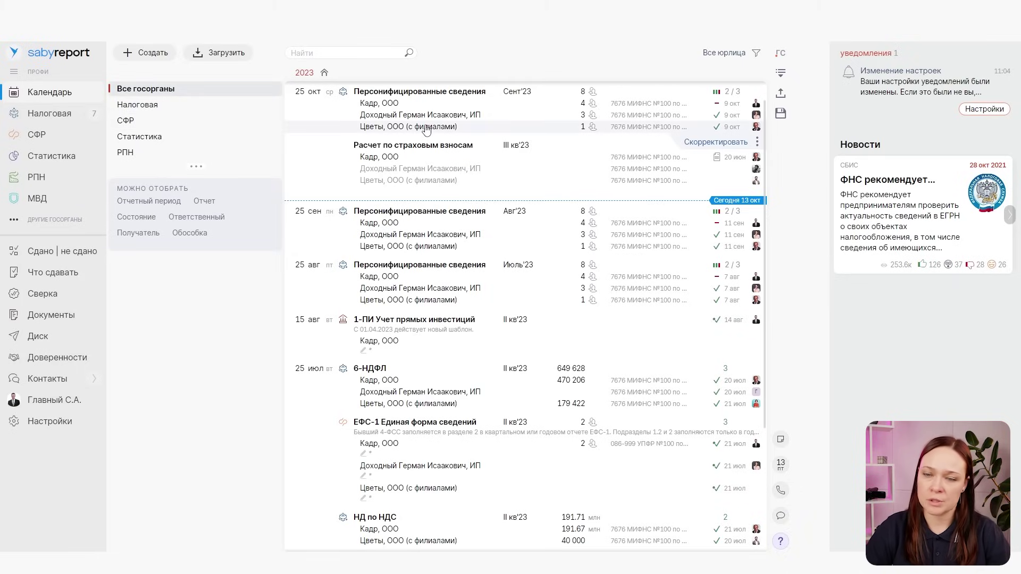
# View the Налоговая and СФР report registries and return to Налоговая
pyautogui.click(55, 118)
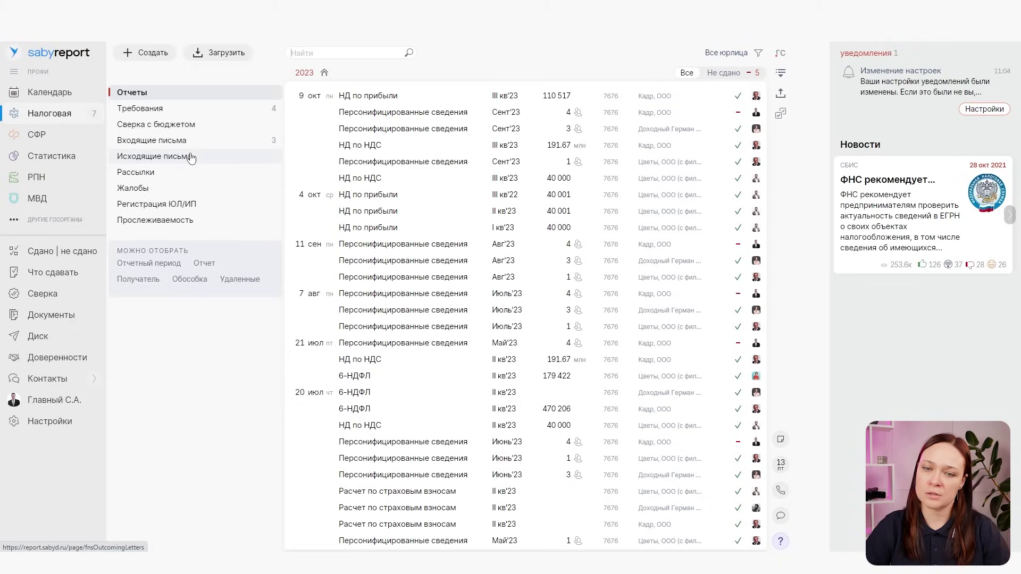
pyautogui.click(51, 140)
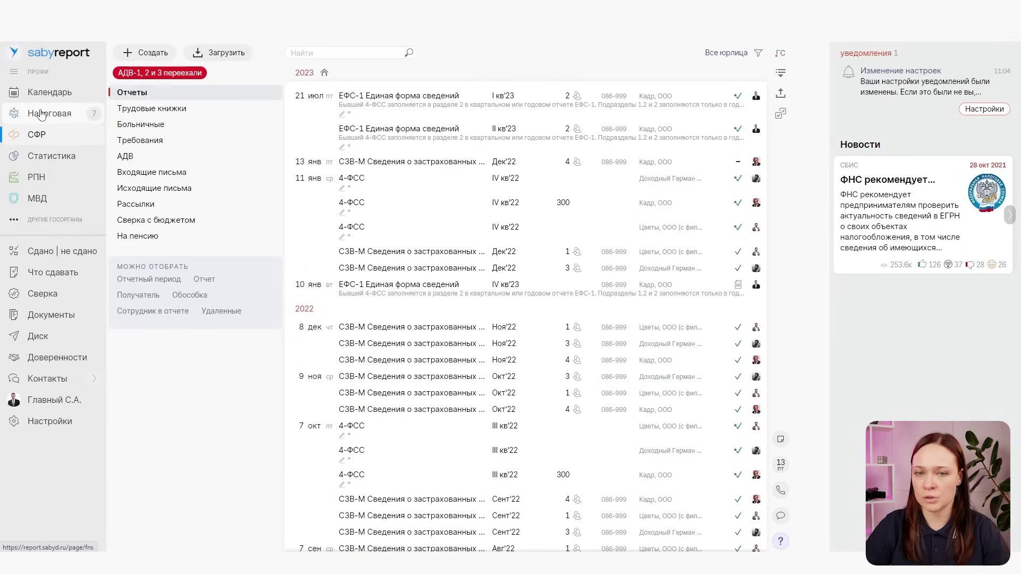
pyautogui.click(42, 115)
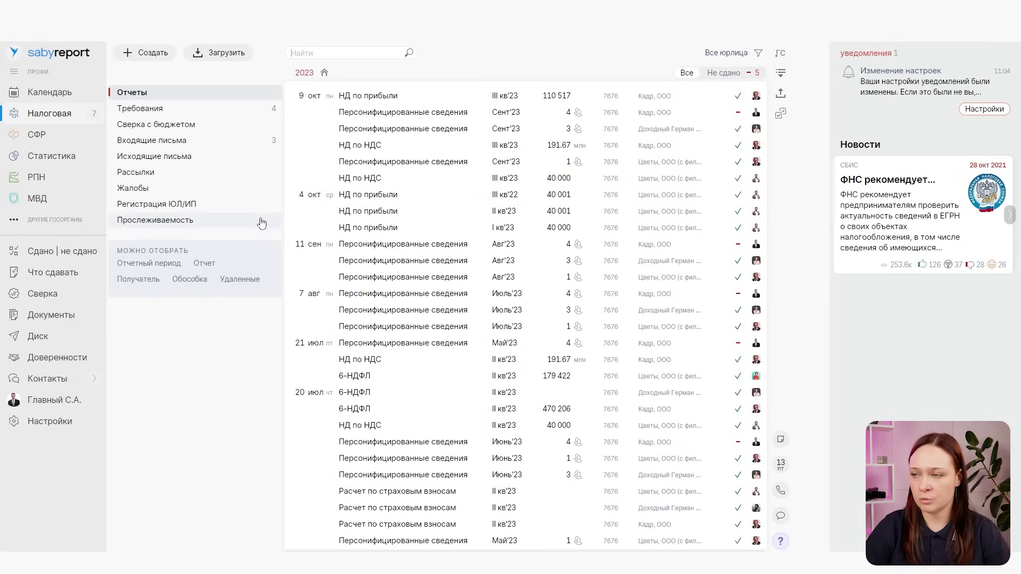
# Filter the tax reports by НД по НДС and then by Удаленные, clearing each filter after viewing
pyautogui.click(204, 265)
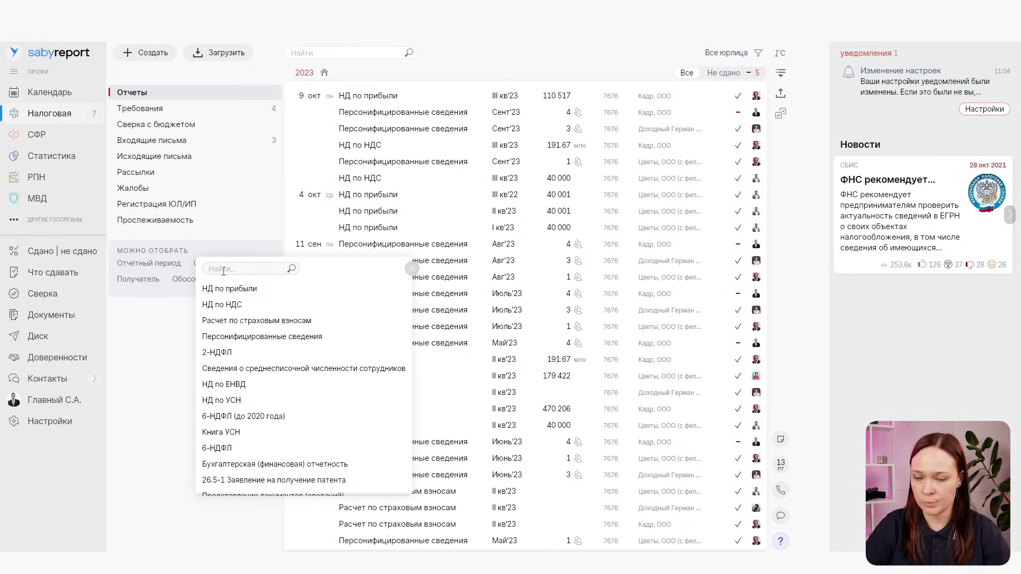
pyautogui.click(230, 305)
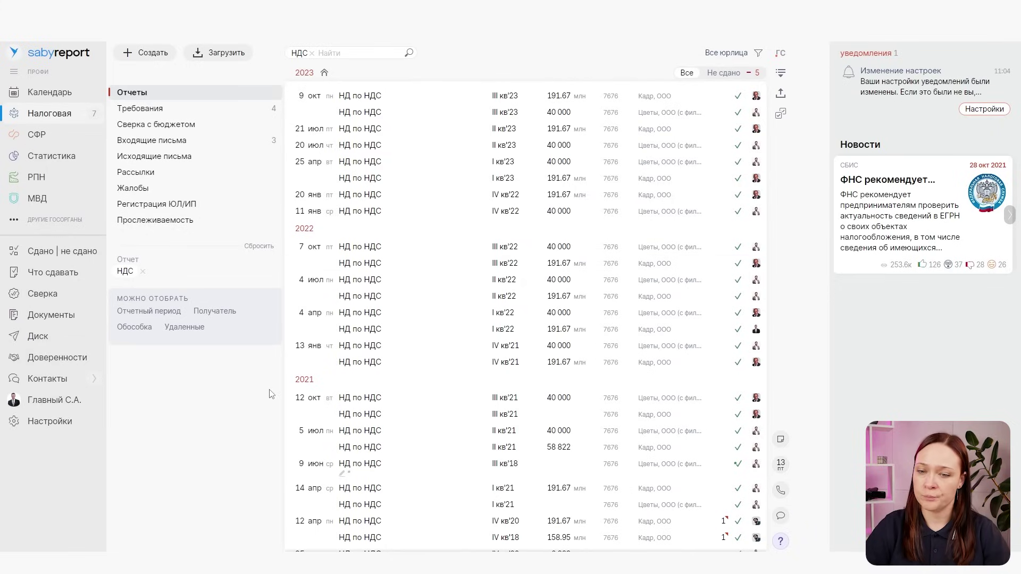
pyautogui.click(143, 271)
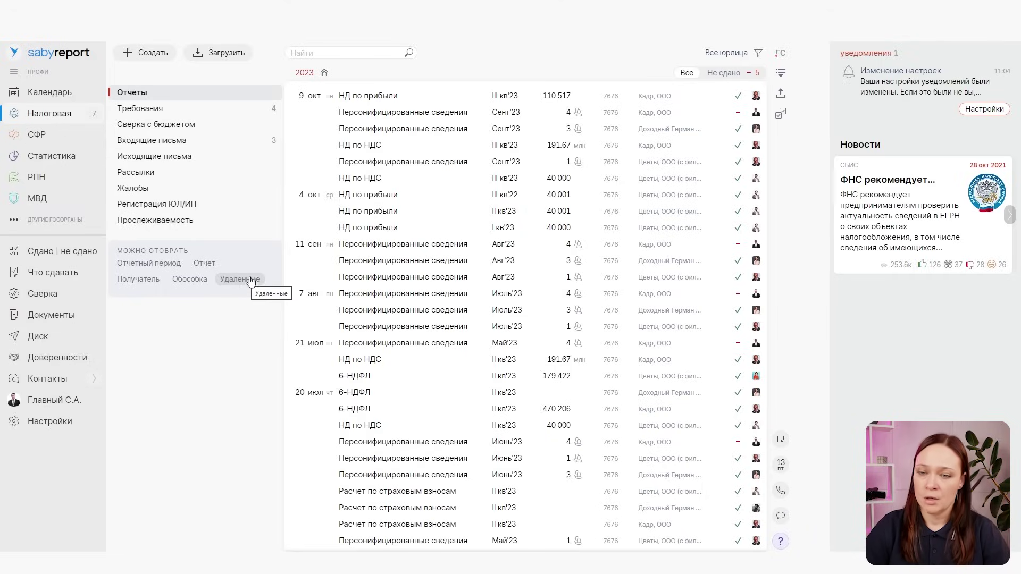
pyautogui.click(239, 281)
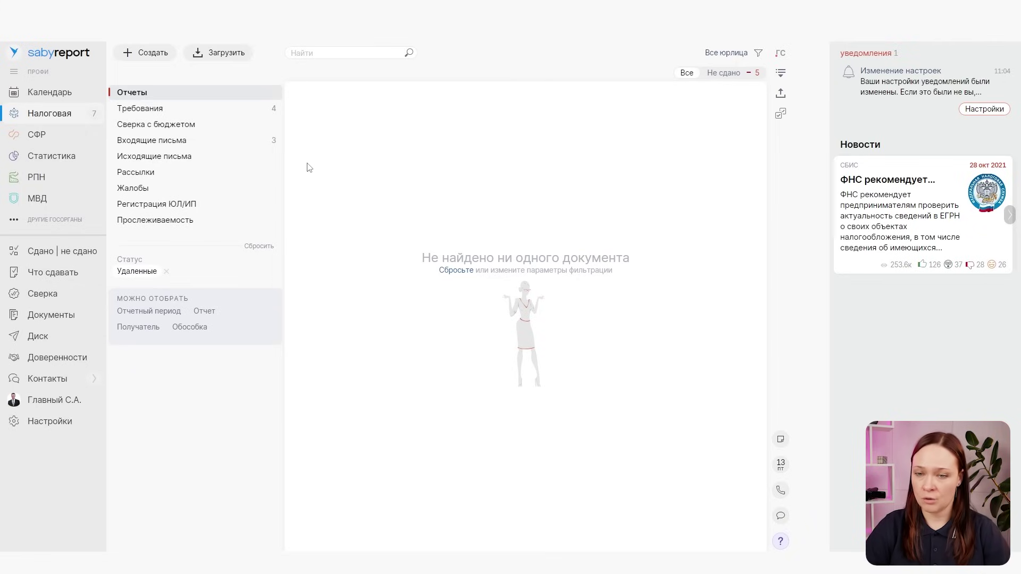
pyautogui.click(168, 276)
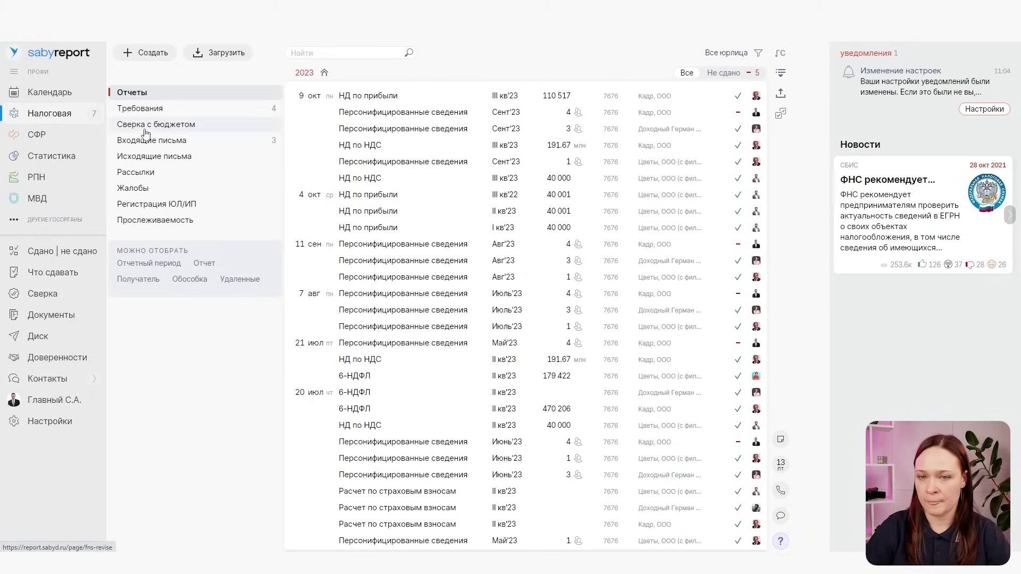
# View the unsent tax Требования, the home page and the full Требования list, then return to the tax Отчеты
pyautogui.click(273, 114)
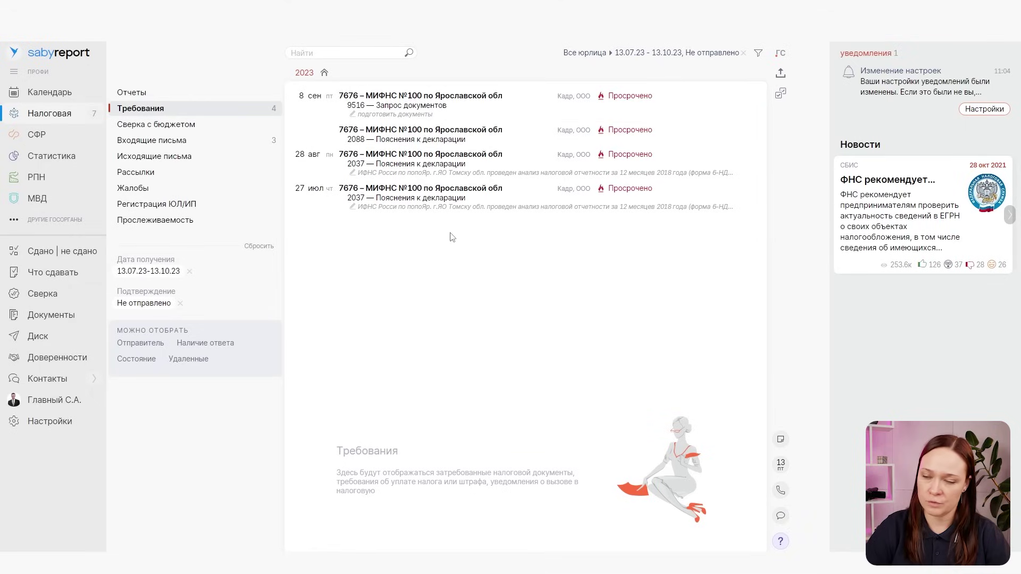
pyautogui.click(42, 56)
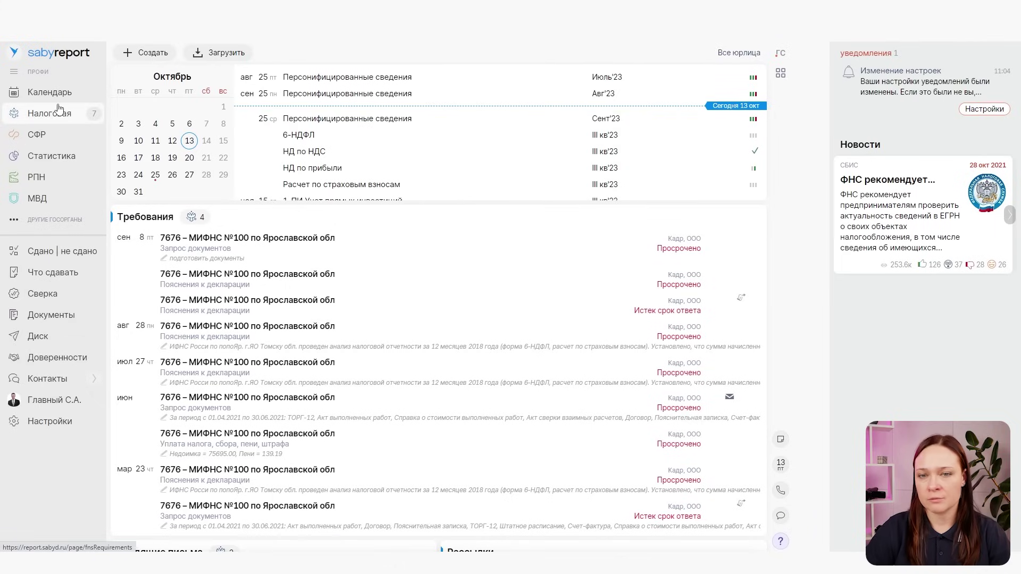
pyautogui.click(57, 122)
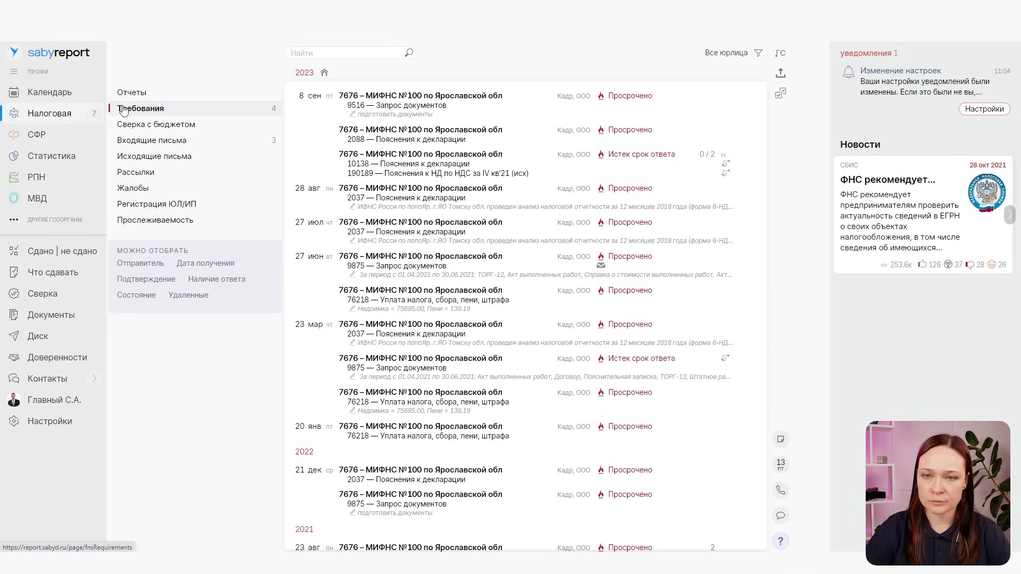
pyautogui.click(132, 92)
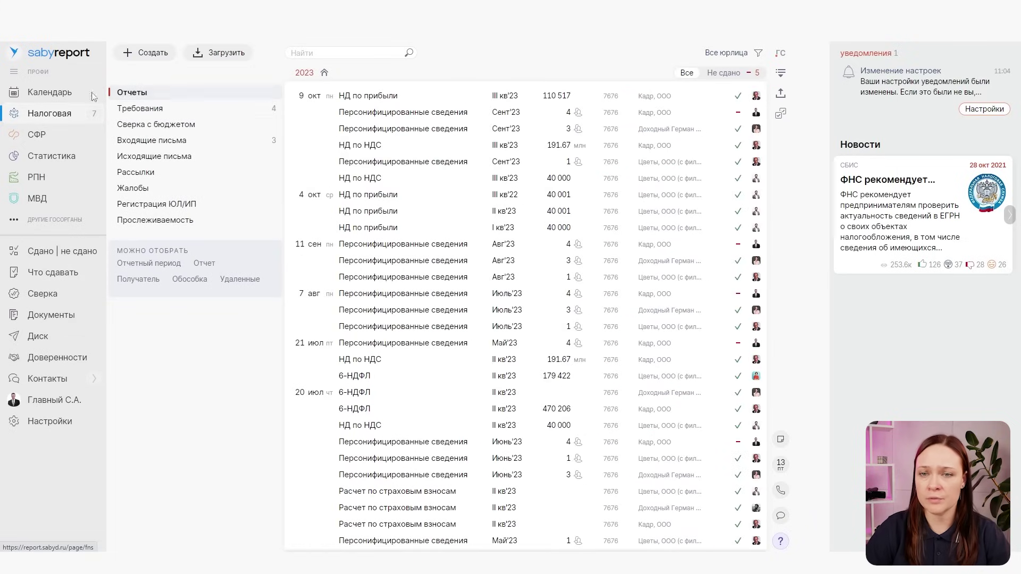
# In the СФР section, search the report creation list for НДС, view its default СФР forms, and close it
pyautogui.click(51, 138)
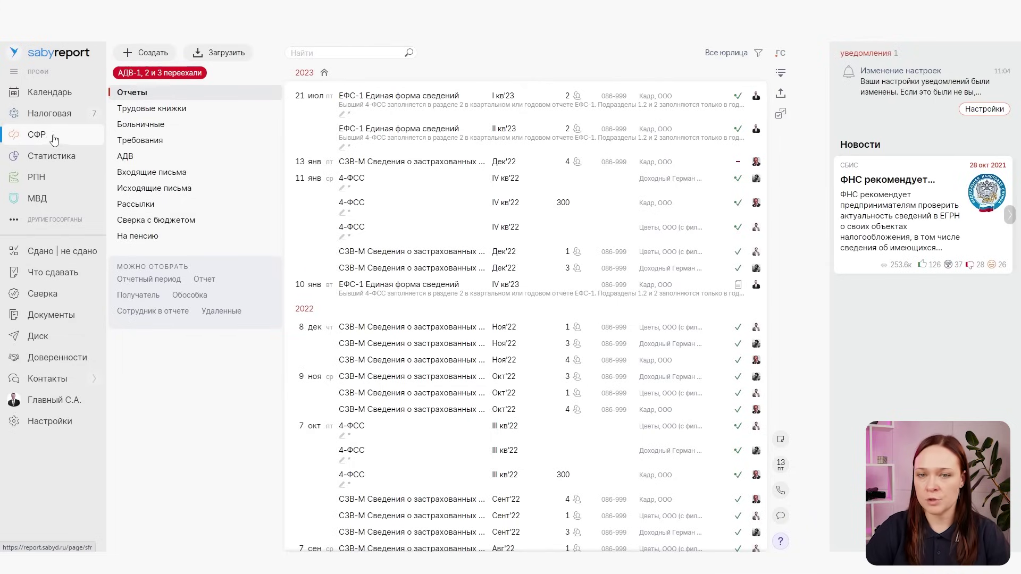
pyautogui.click(154, 52)
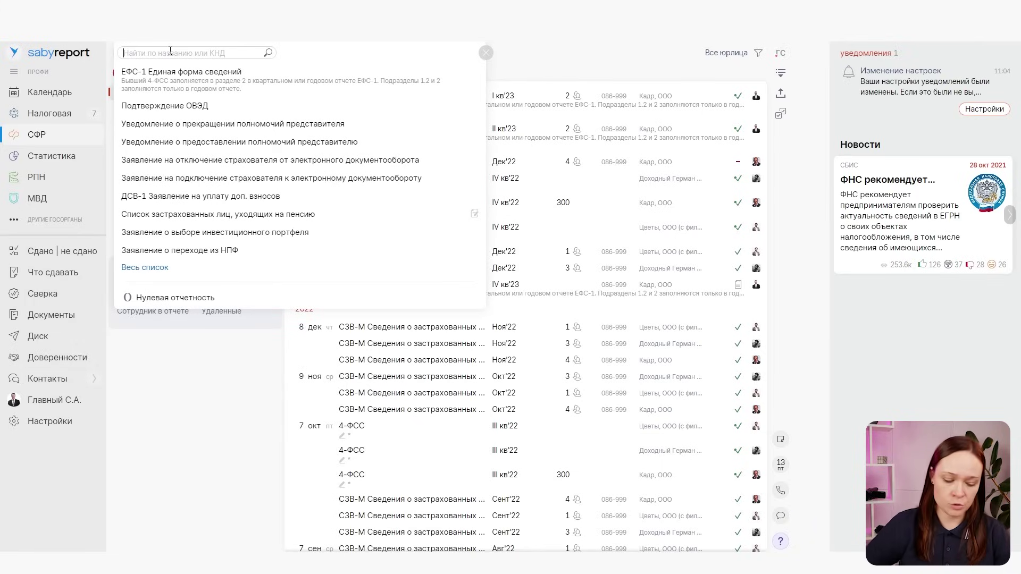
pyautogui.write('НДС')
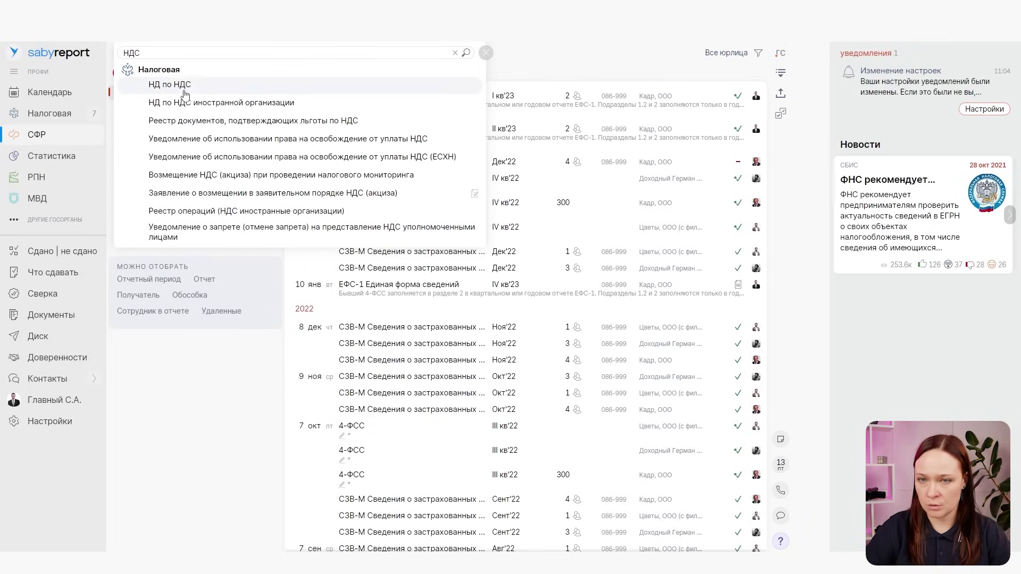
pyautogui.click(486, 54)
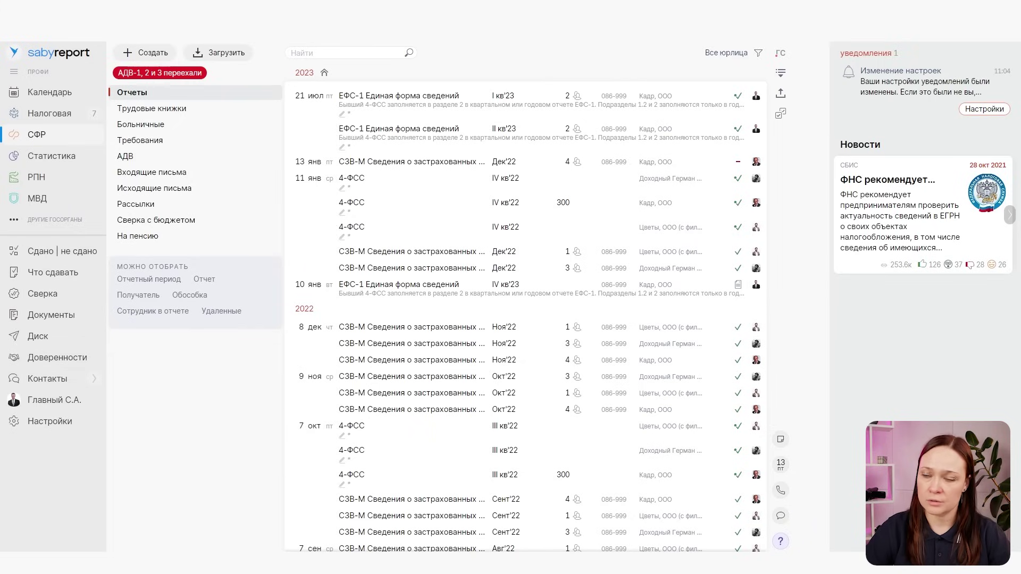
pyautogui.click(142, 52)
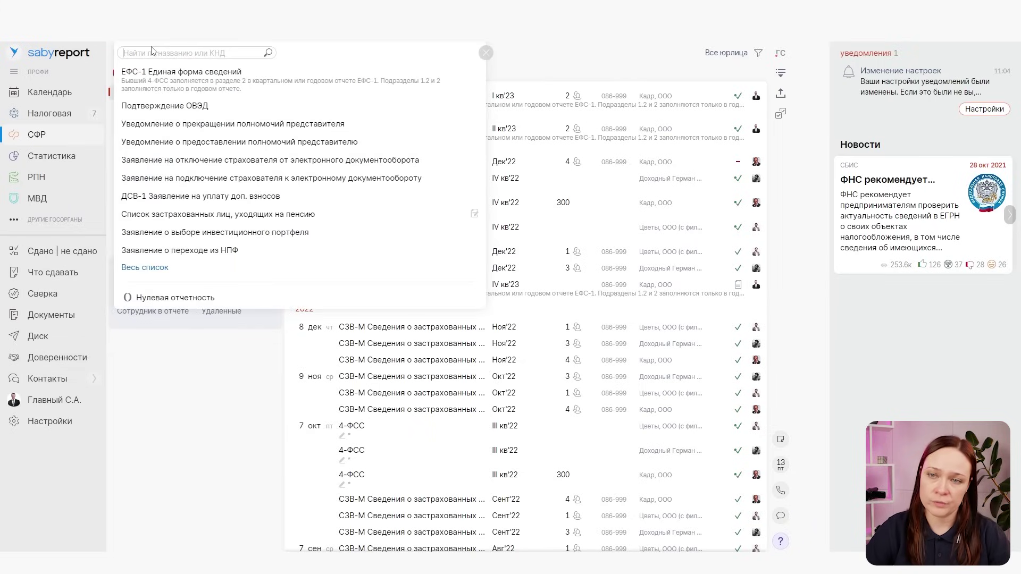
pyautogui.click(486, 53)
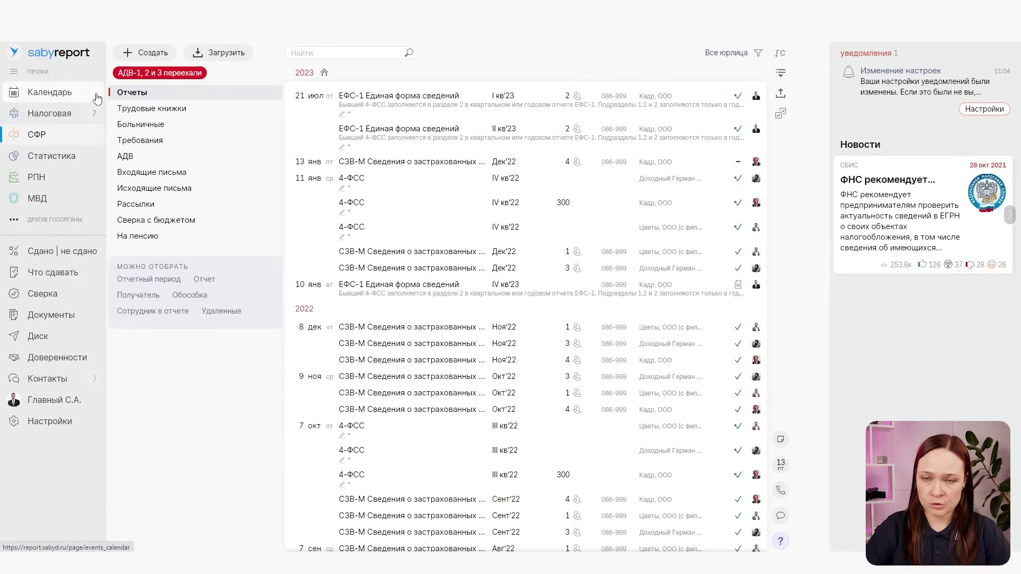
# Create a VAT declaration (НД по НДС) for Кадр, ООО, and view the earlier reports offered for selection without choosing one
pyautogui.click(143, 54)
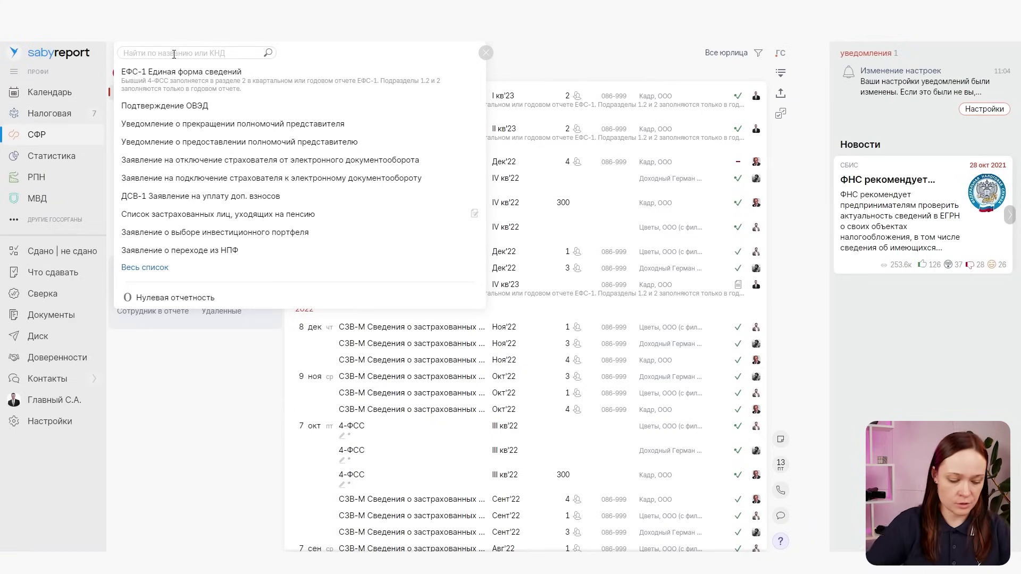
pyautogui.write('Н')
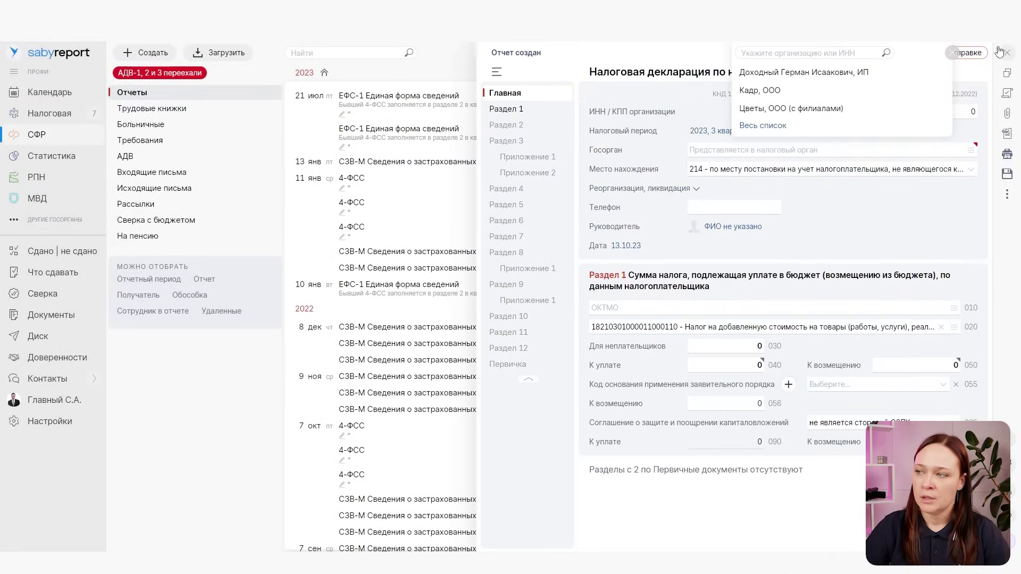
pyautogui.click(758, 91)
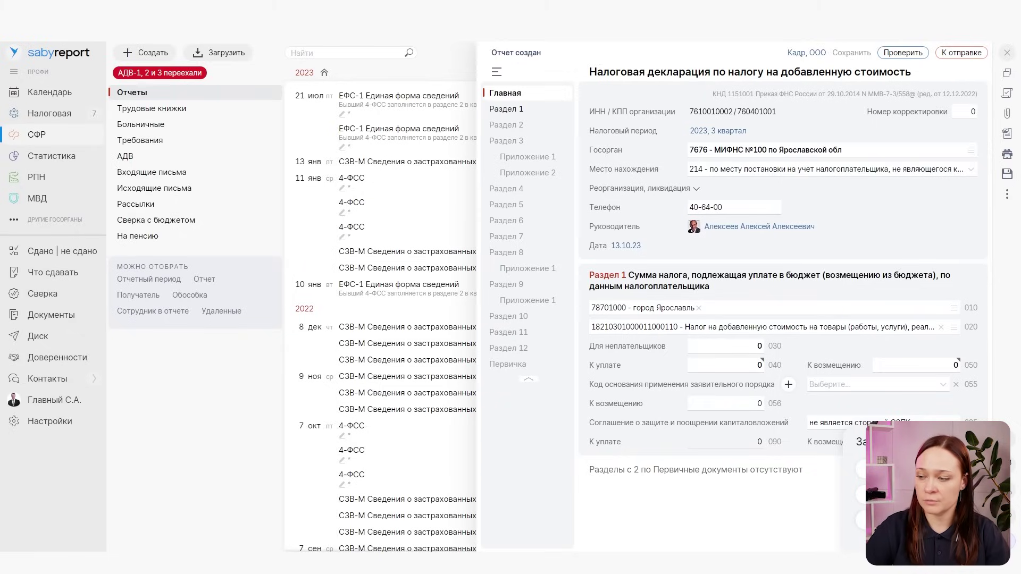
pyautogui.click(1006, 73)
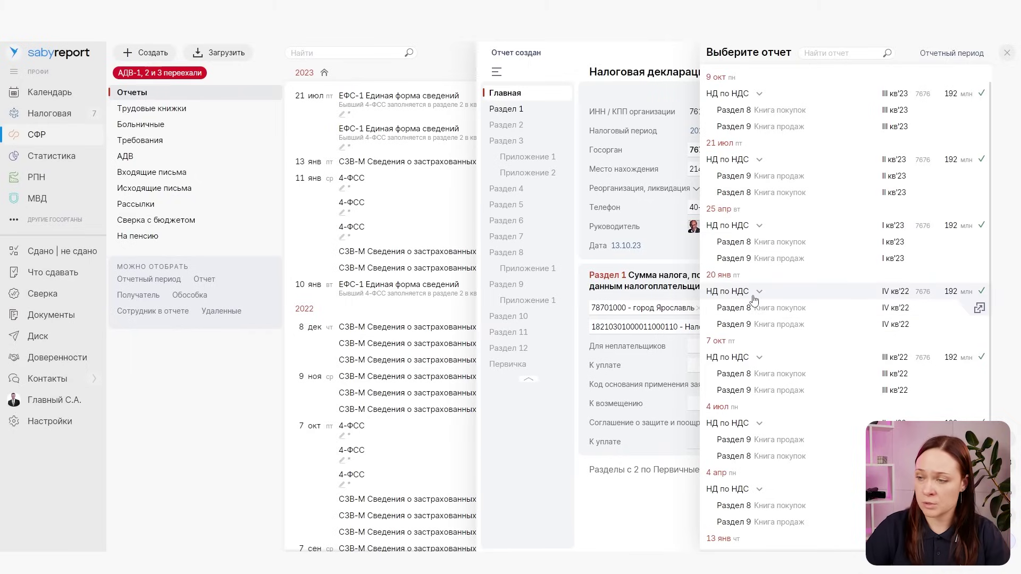
pyautogui.click(1006, 54)
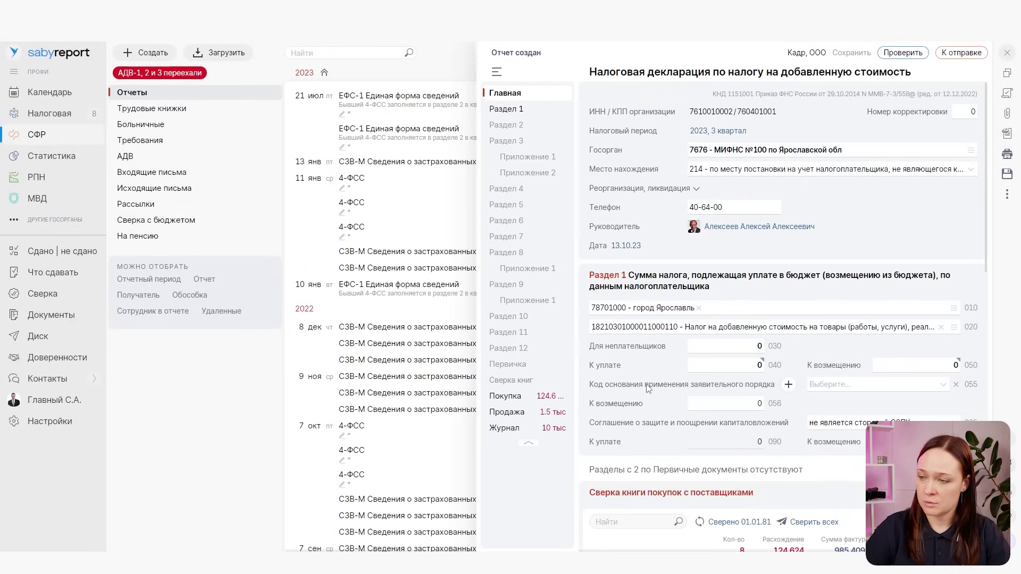
# Set the К возмещению amount in line 056 of Раздел 1 to 150
pyautogui.click(751, 404)
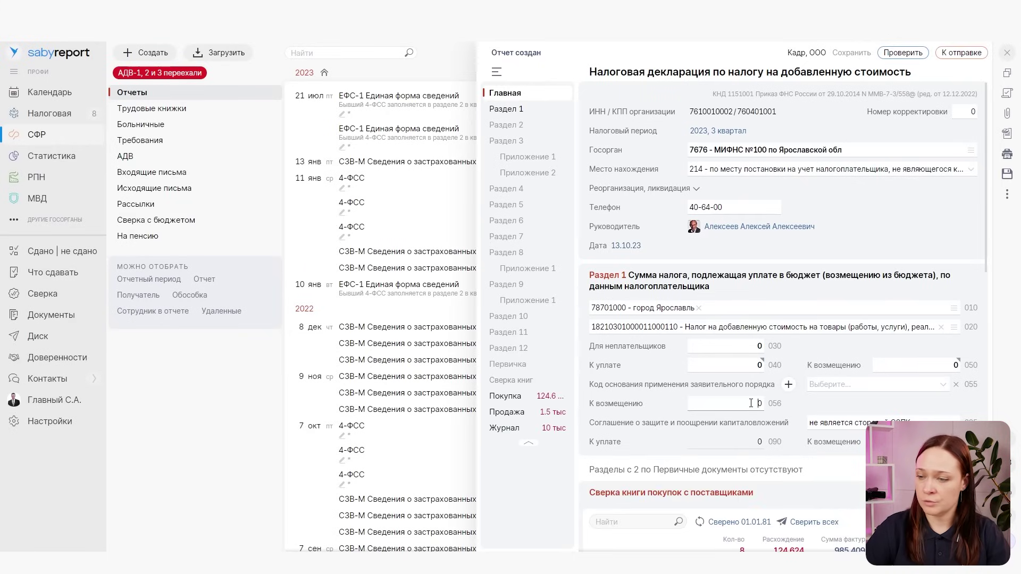
pyautogui.scroll(-2, 774, 402)
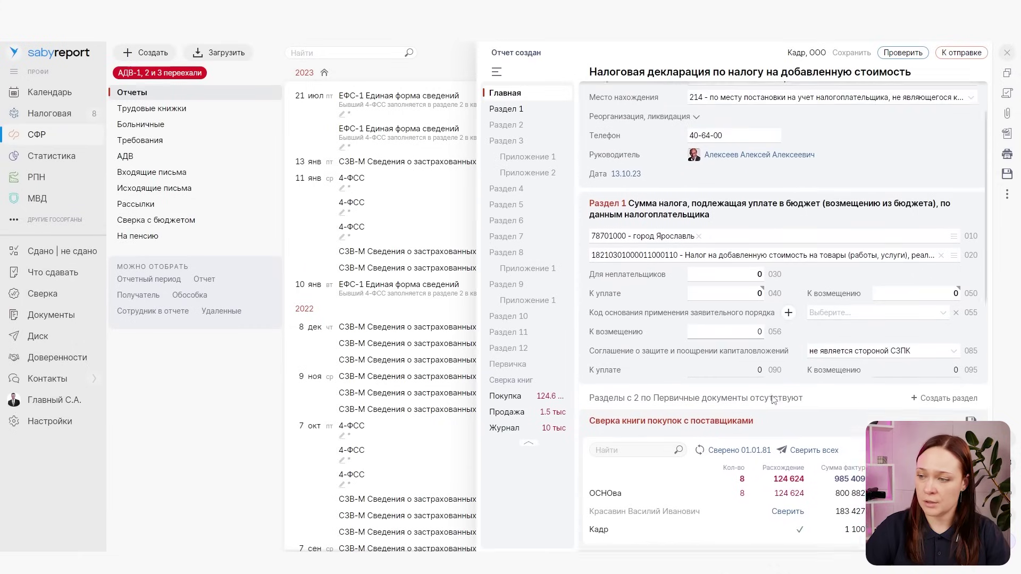
pyautogui.write('15')
# In Раздел 1, choose code 05 - пп.5 п.2 ст.176.1НК РФ for line 055 and set line 050 К возмещению to 10
pyautogui.click(884, 312)
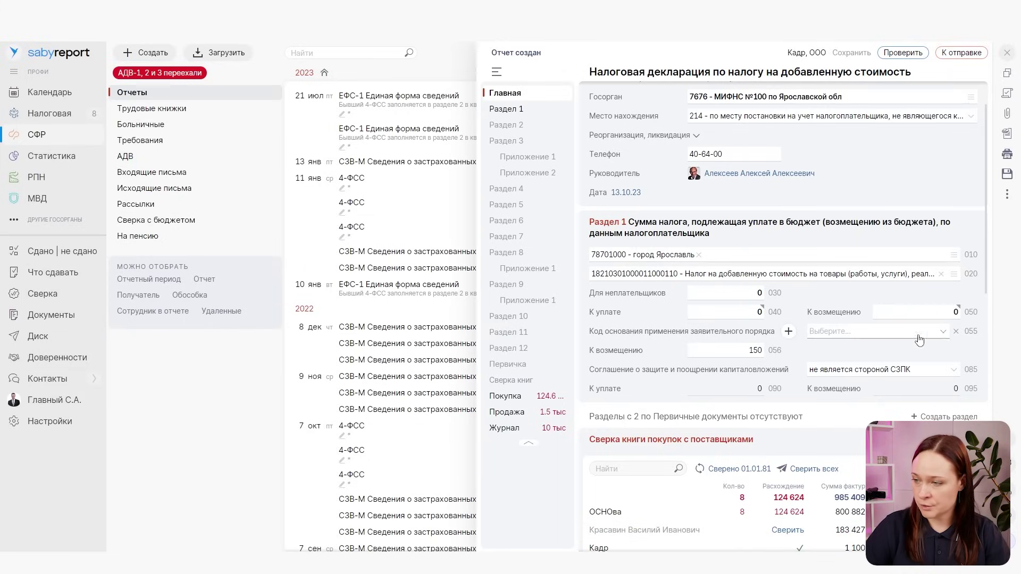
pyautogui.click(893, 340)
pyautogui.scroll(-2, 879, 377)
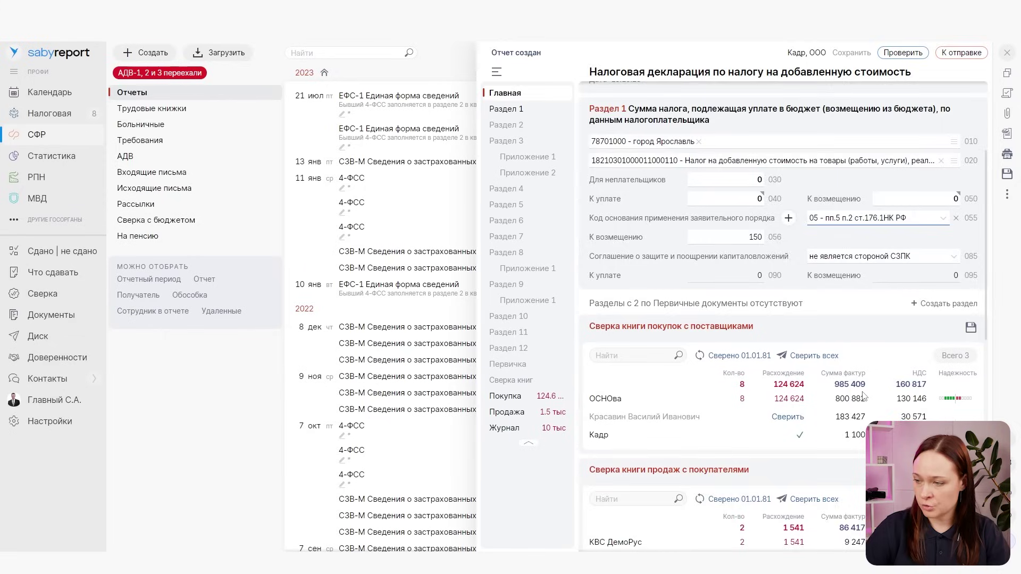
pyautogui.scroll(1, 773, 274)
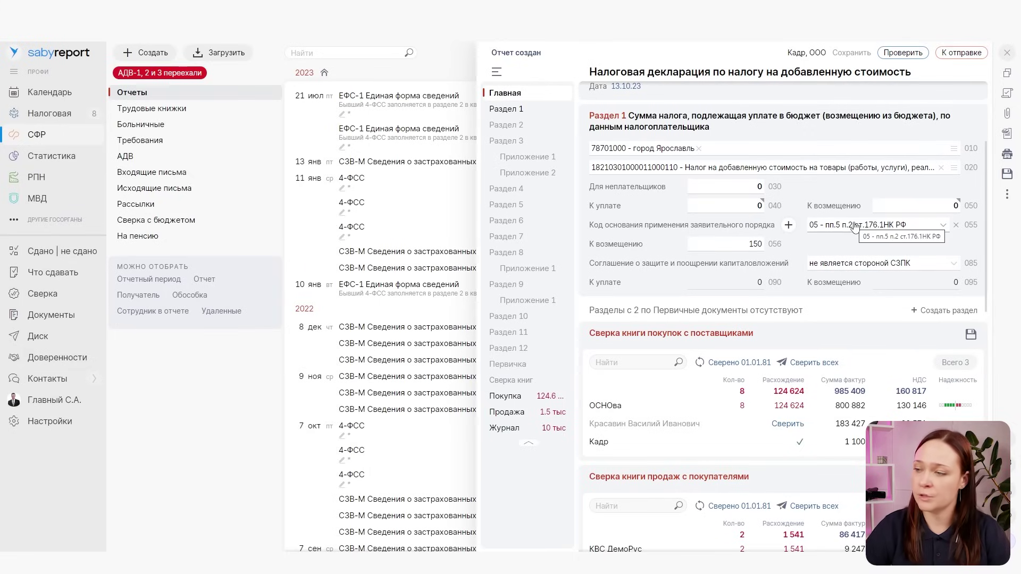
pyautogui.click(906, 206)
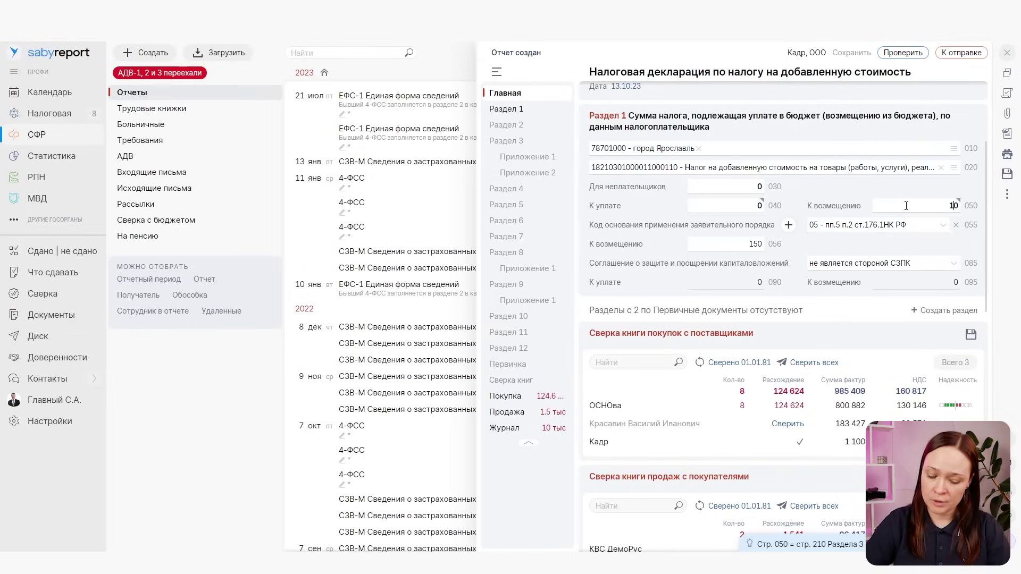
pyautogui.press('Return')
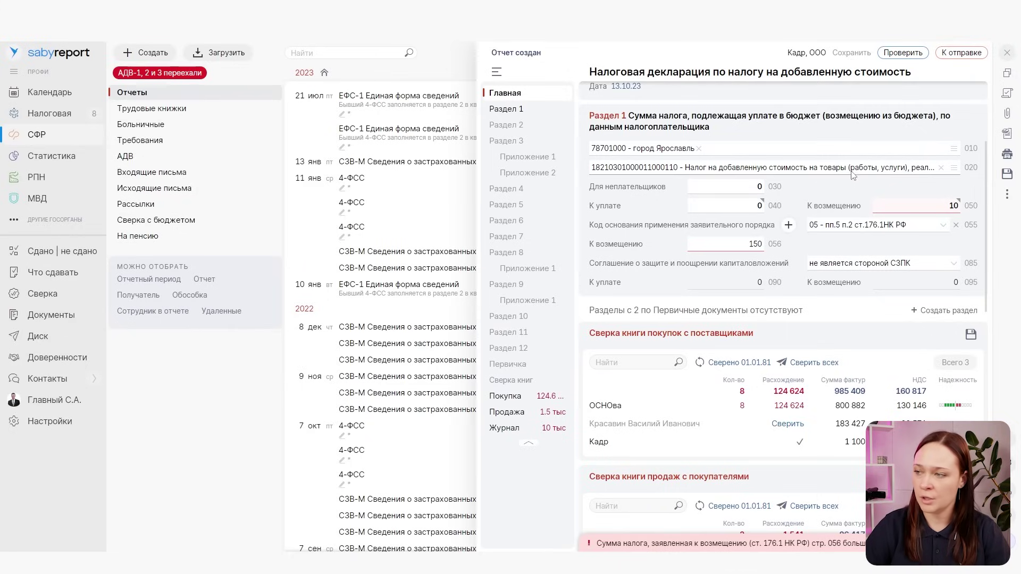
# Add Раздел 2 to the VAT declaration and save its first record with the fields left unfilled
pyautogui.scroll(-3, 838, 174)
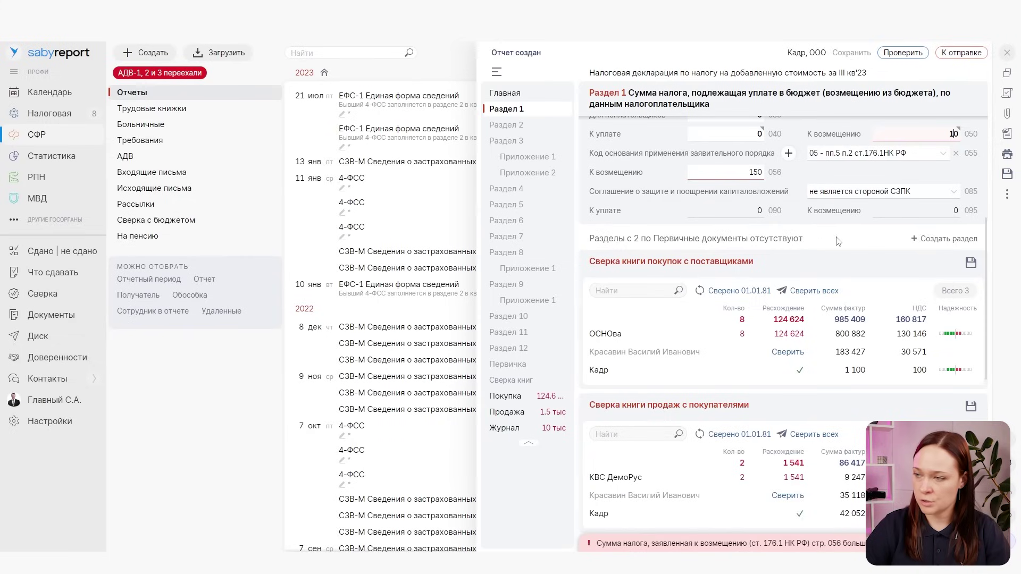
pyautogui.click(954, 238)
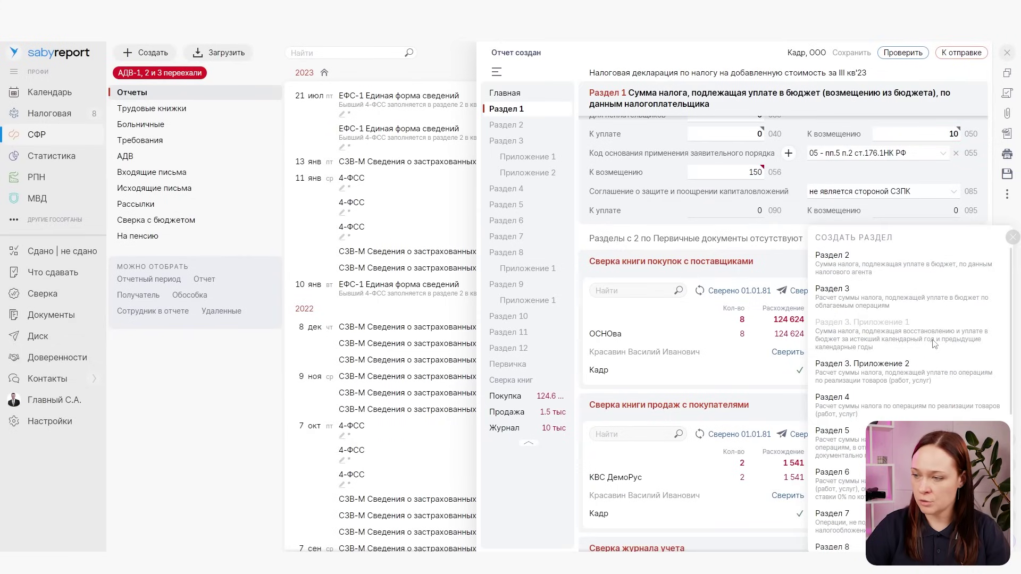
pyautogui.click(917, 265)
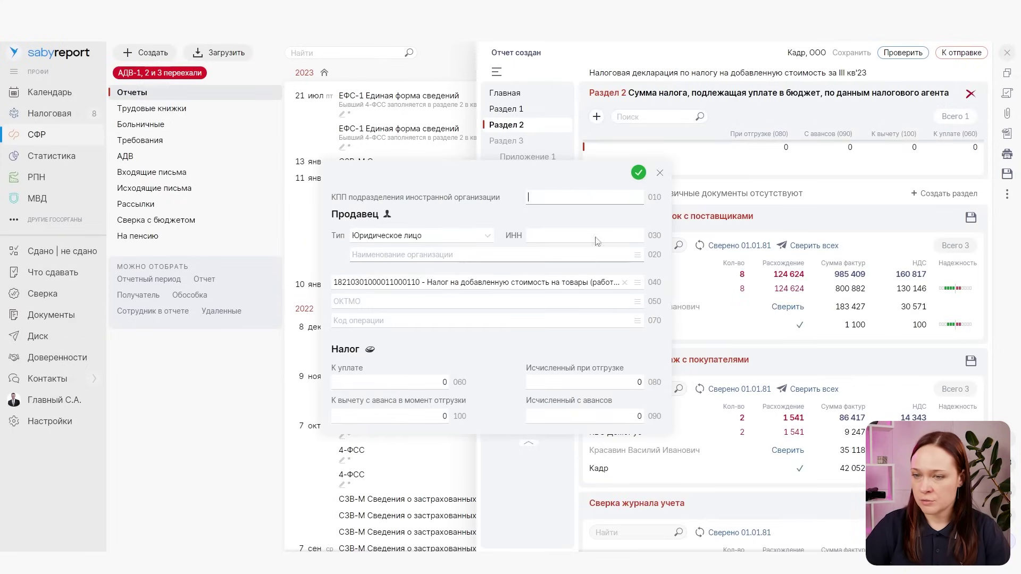
pyautogui.click(639, 172)
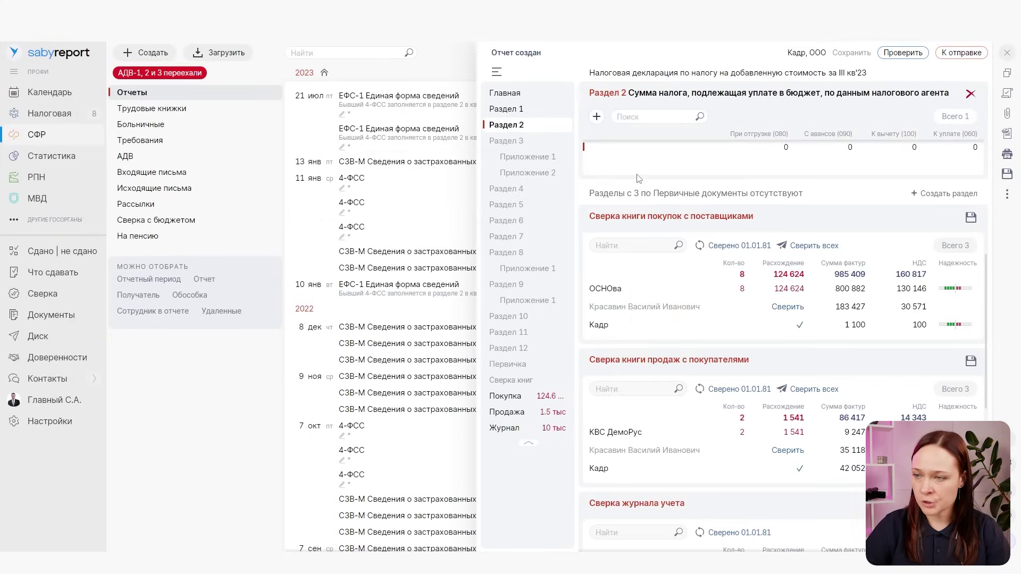
pyautogui.scroll(2, 904, 222)
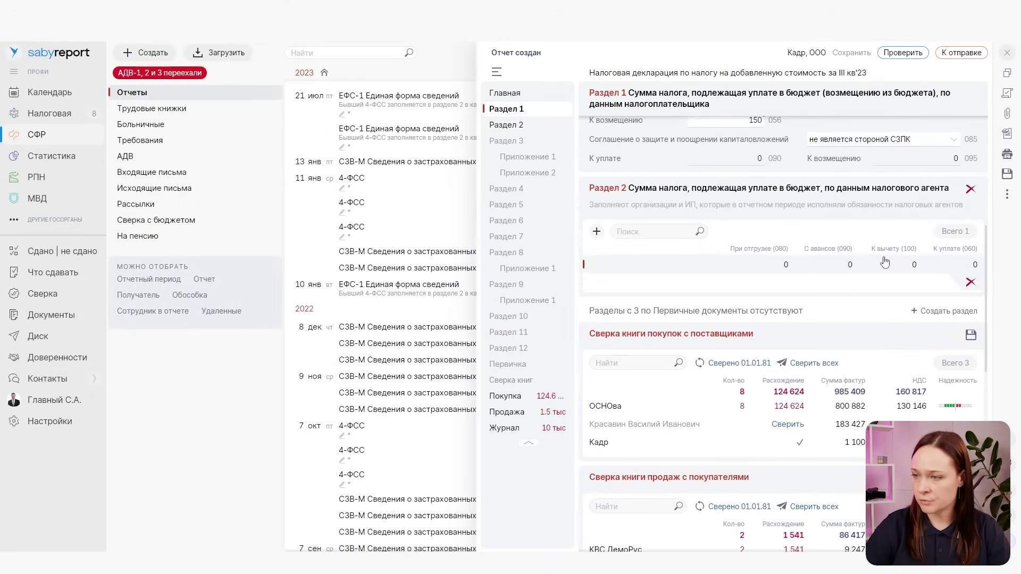
# Examine the purchase and sales book reconciliations and the list of sections that can be created, then close it without choosing one
pyautogui.scroll(-4, 840, 242)
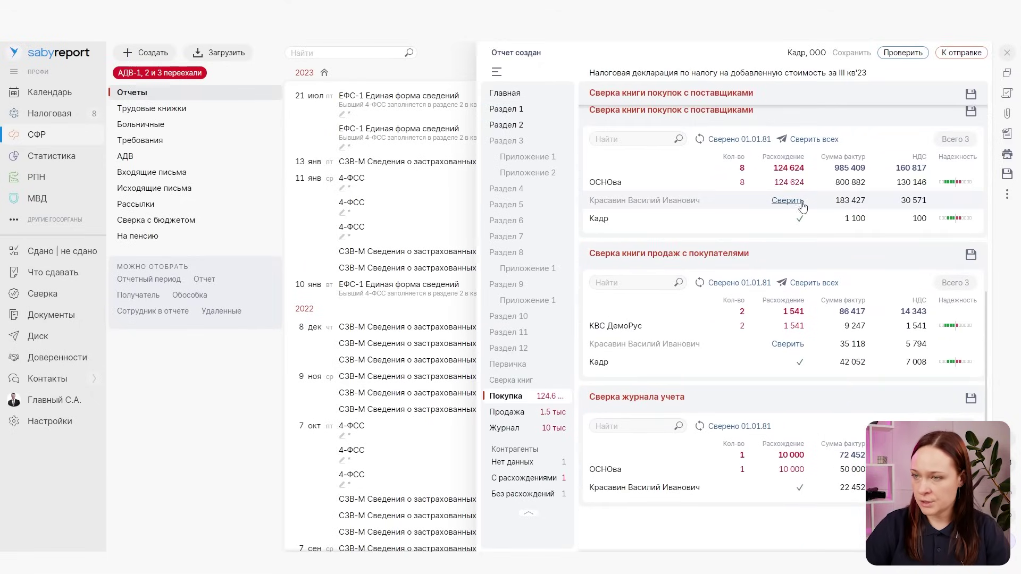
pyautogui.scroll(2, 806, 200)
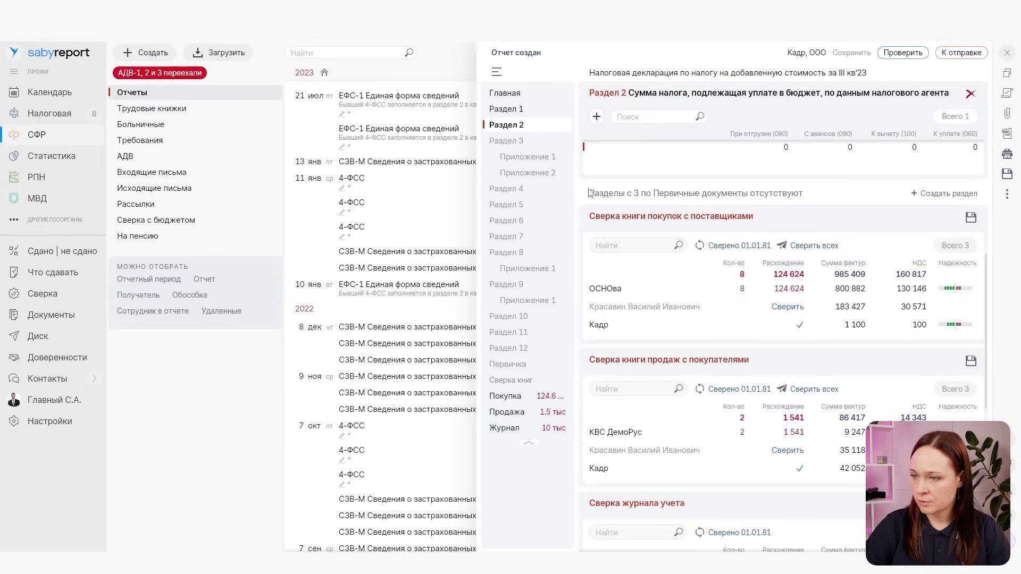
pyautogui.click(947, 195)
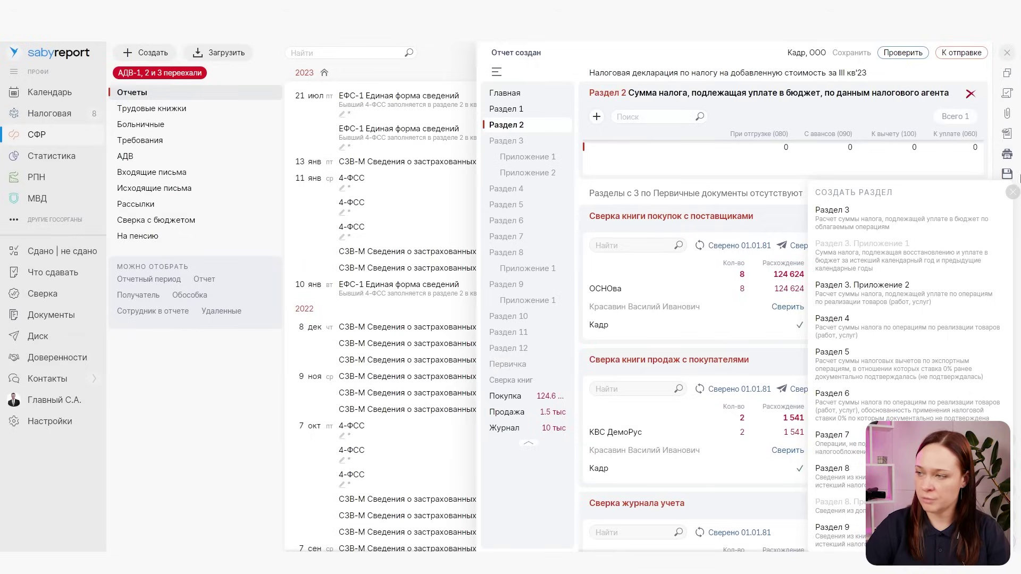
pyautogui.click(1011, 193)
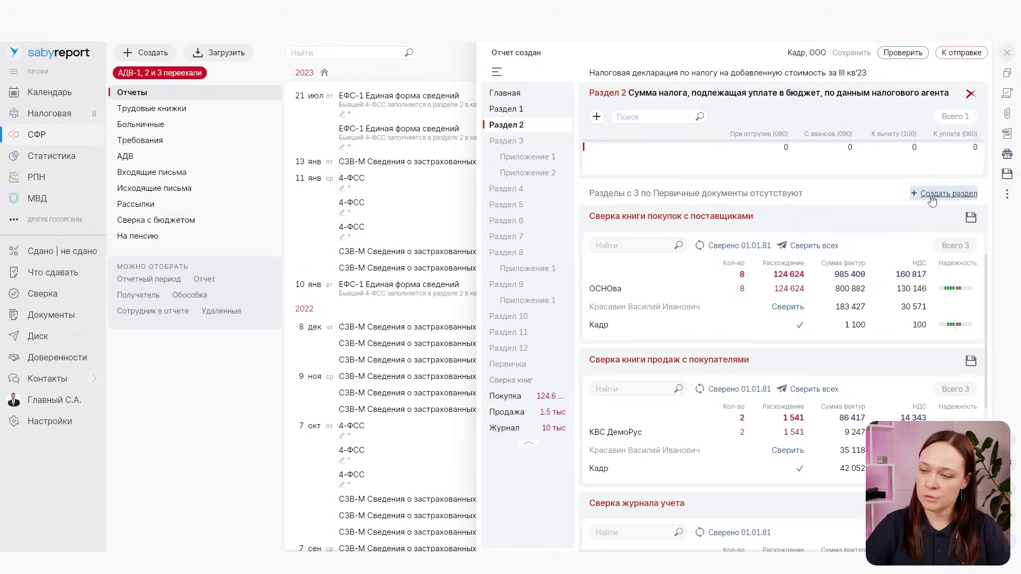
pyautogui.scroll(1, 851, 203)
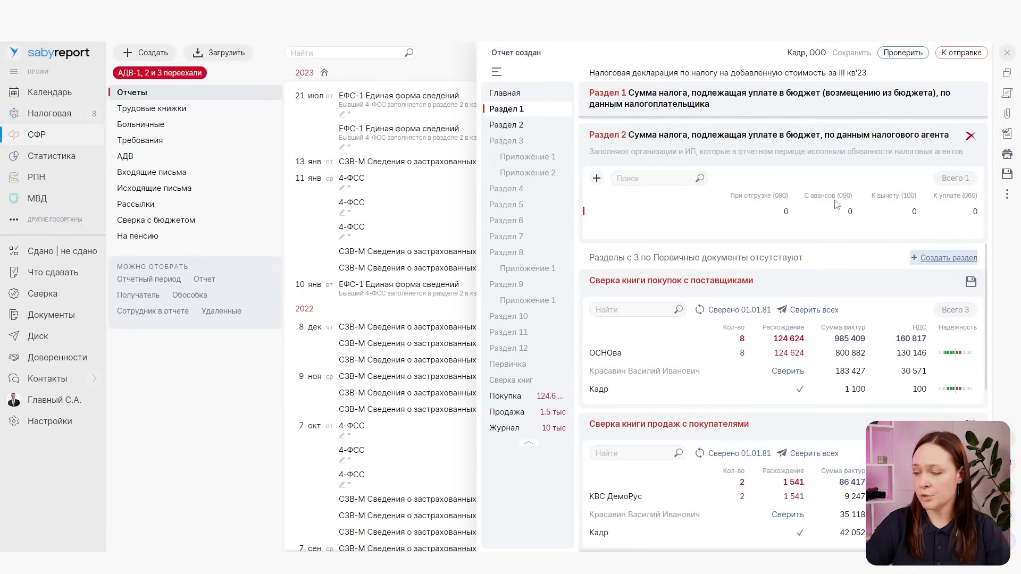
pyautogui.scroll(1, 751, 173)
pyautogui.scroll(1, 749, 180)
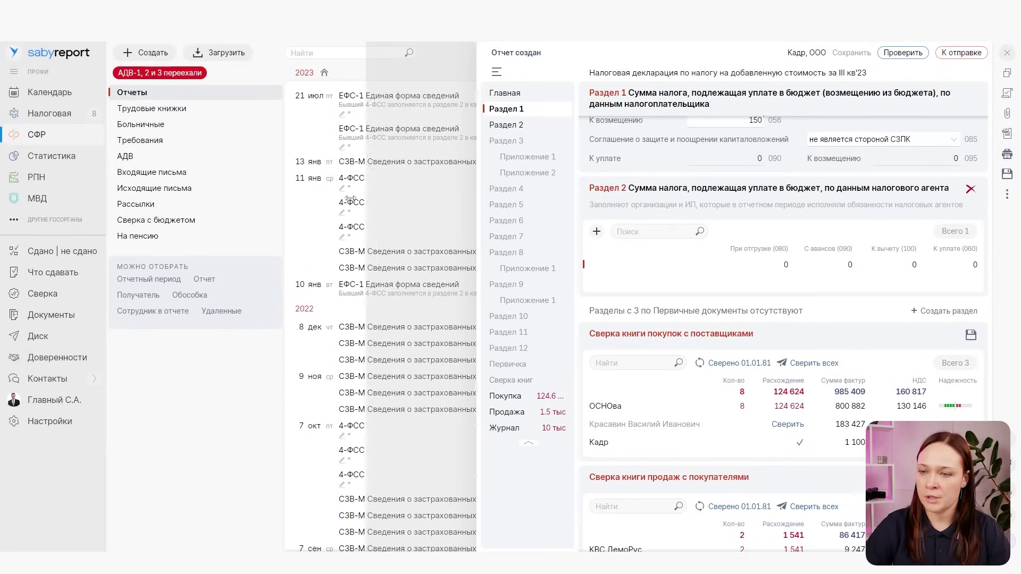
# Widen the declaration view and collapse the main navigation, then hide and restore the declaration's section list
pyautogui.click(206, 212)
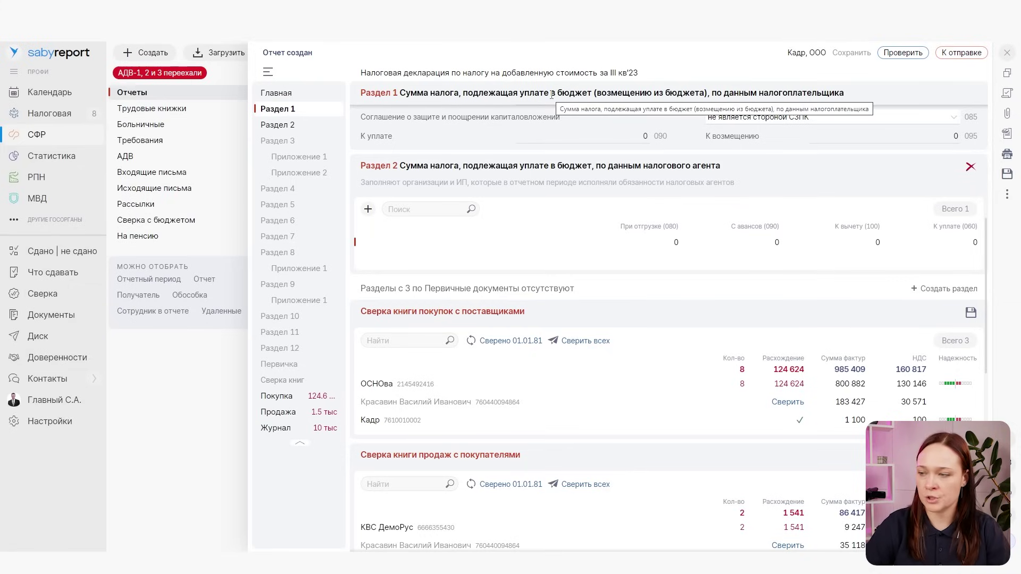
pyautogui.click(16, 74)
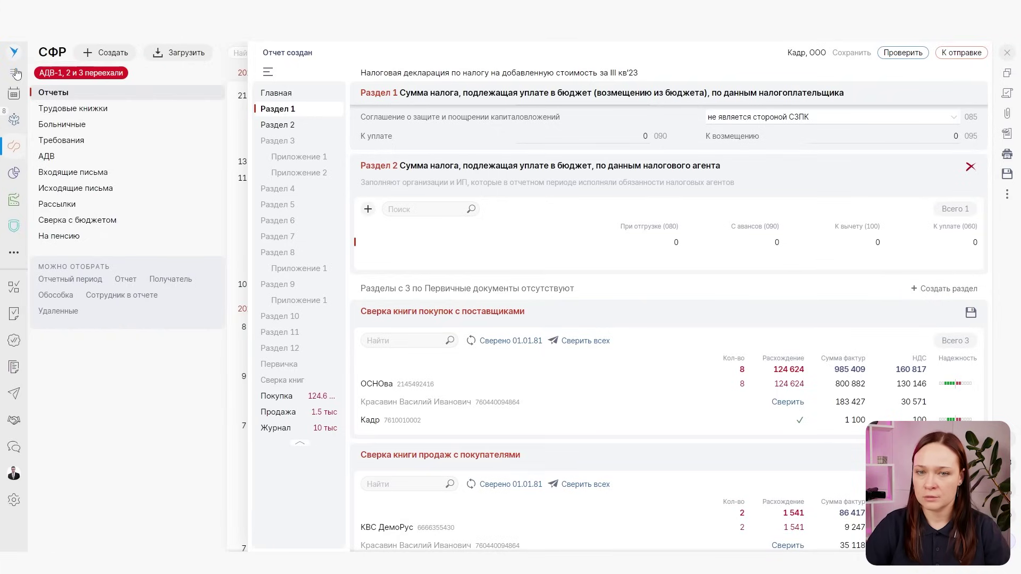
pyautogui.click(267, 74)
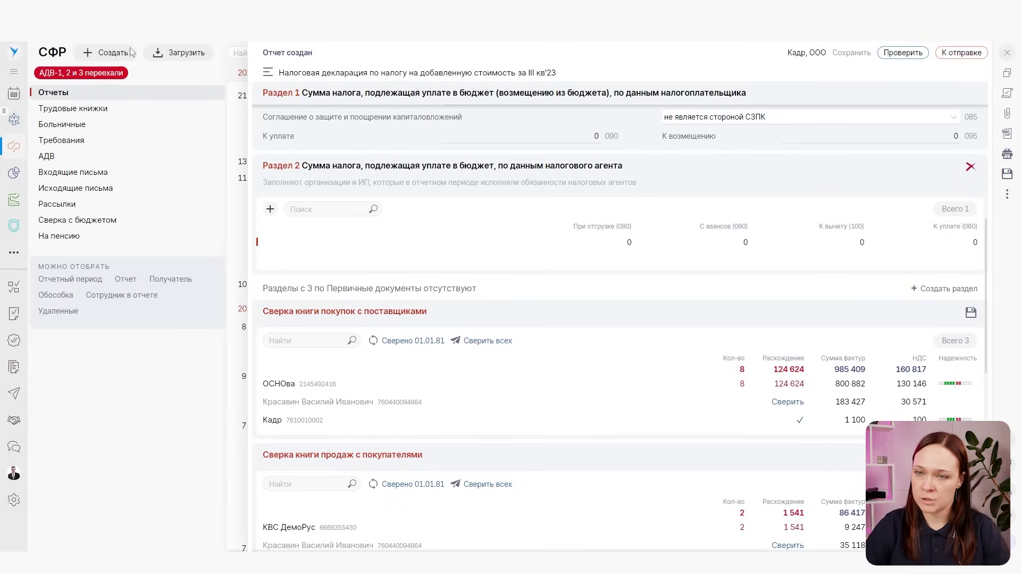
pyautogui.click(267, 75)
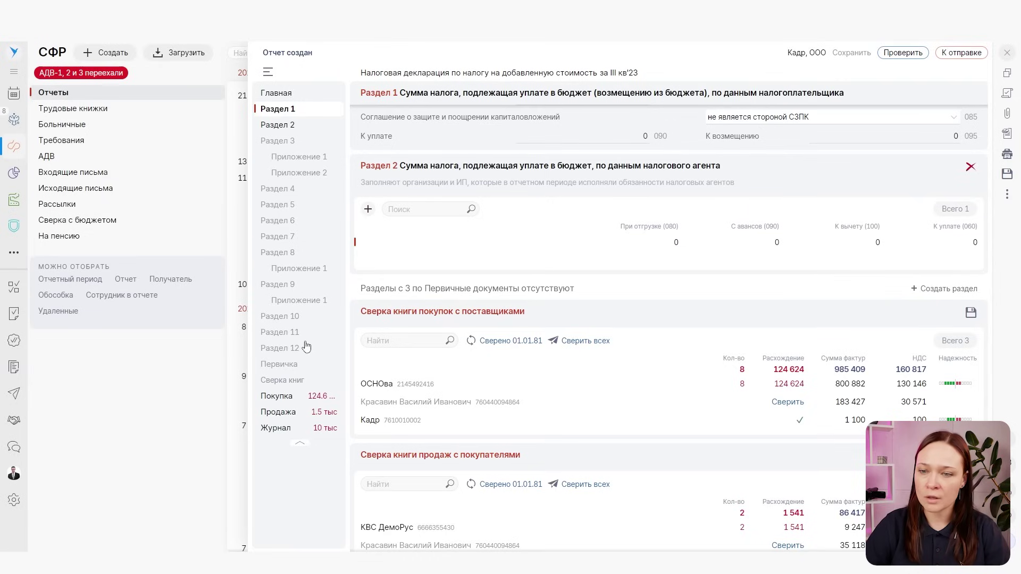
# Create an empty Раздел 8 in the declaration and view it alongside Раздел 1 and Раздел 2
pyautogui.click(283, 254)
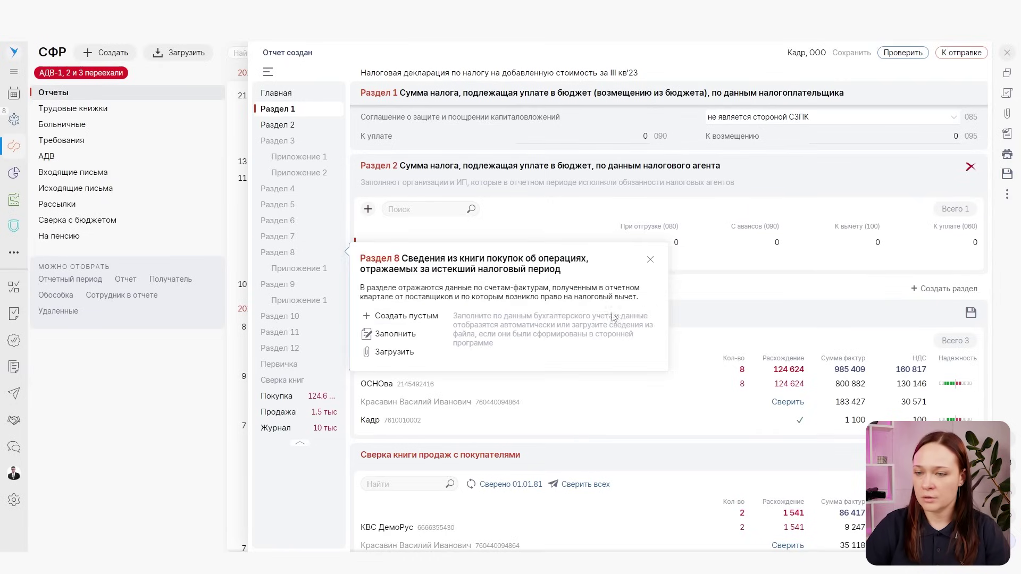
pyautogui.click(420, 316)
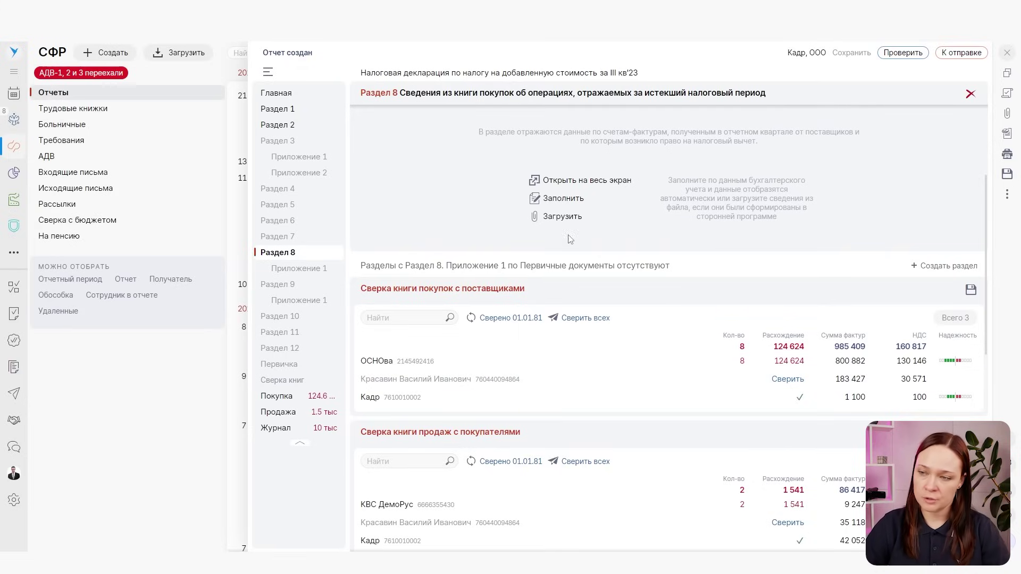
pyautogui.scroll(5, 468, 181)
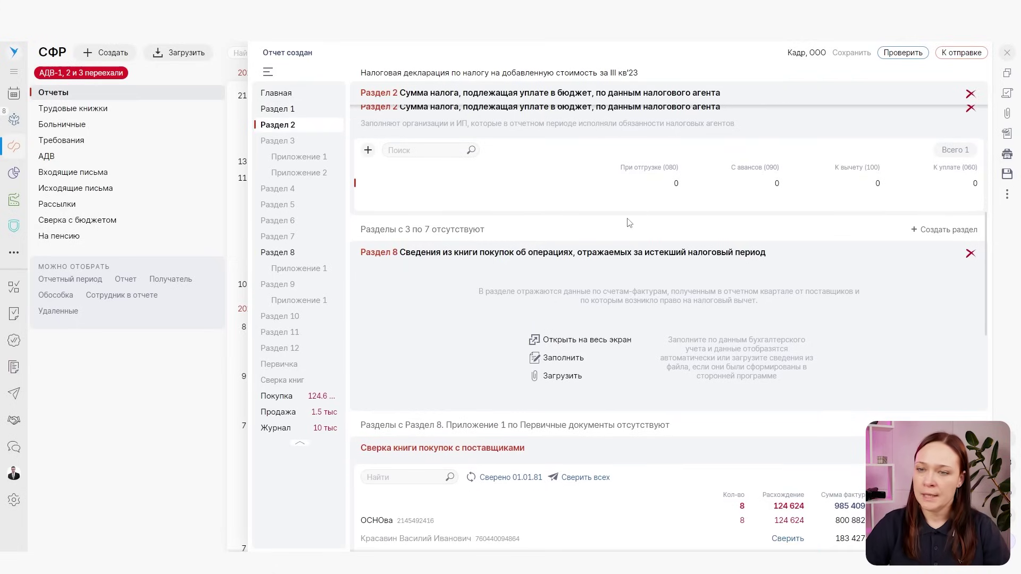
pyautogui.scroll(2, 489, 277)
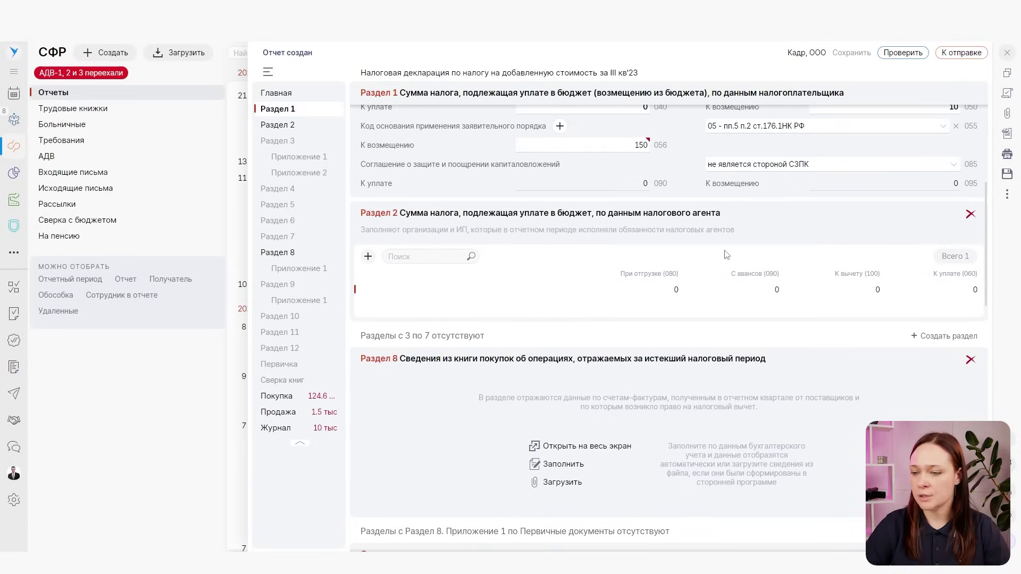
pyautogui.scroll(-1, 747, 232)
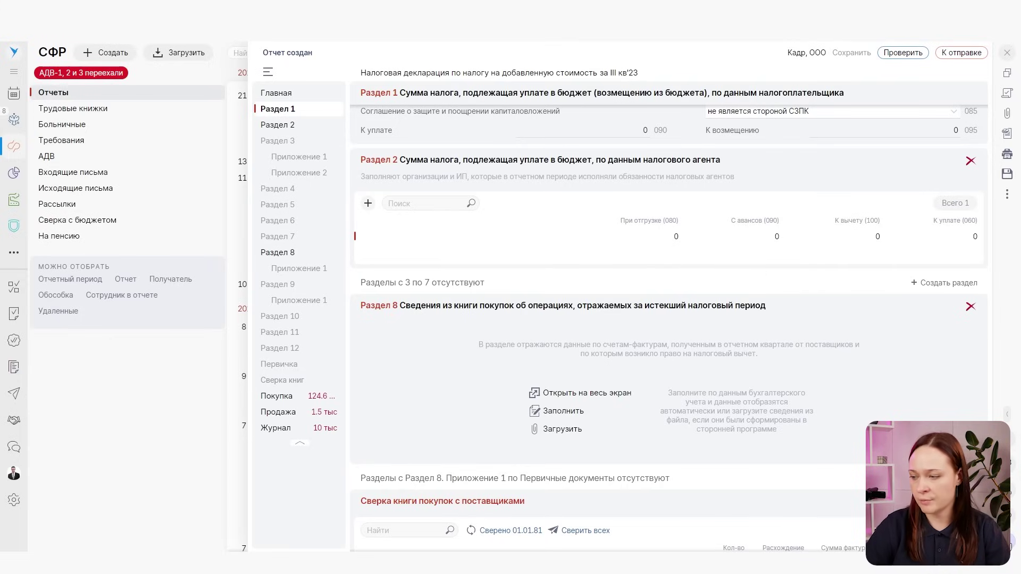
# Open the filling instructions for НД по НДС and view the Раздел 1 guidance and the Частые вопросы section
pyautogui.click(1010, 543)
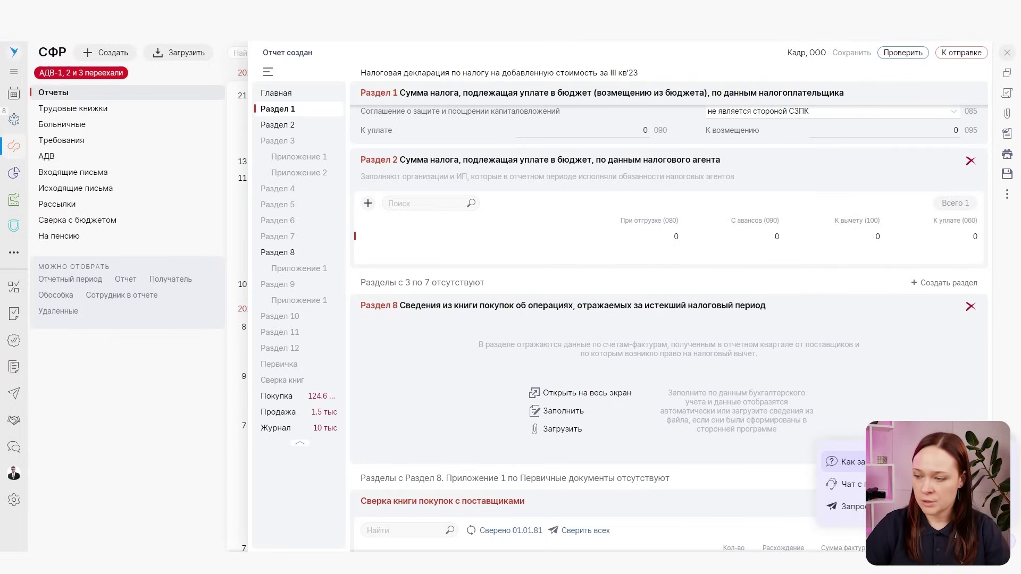
pyautogui.click(851, 461)
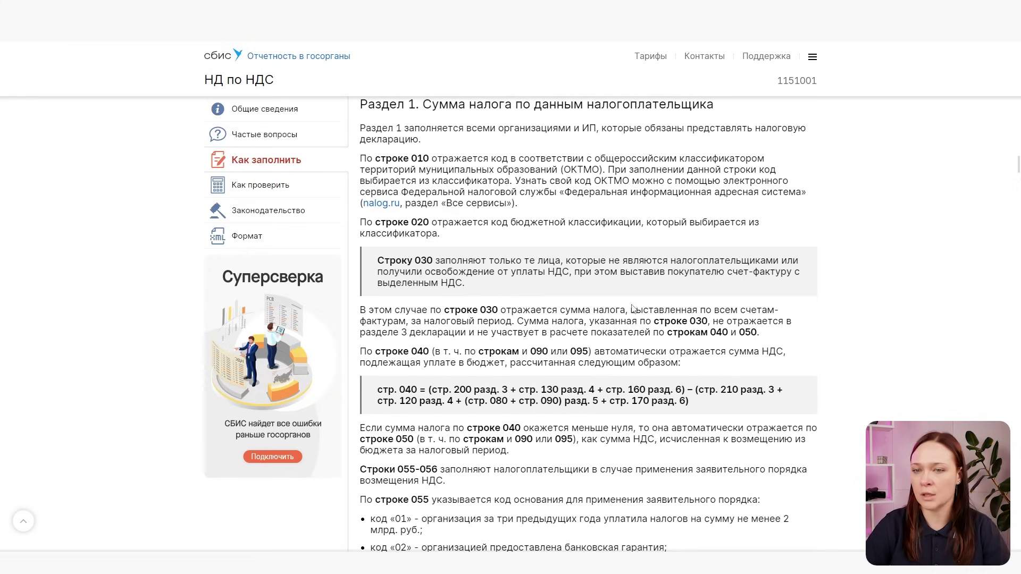
pyautogui.click(273, 134)
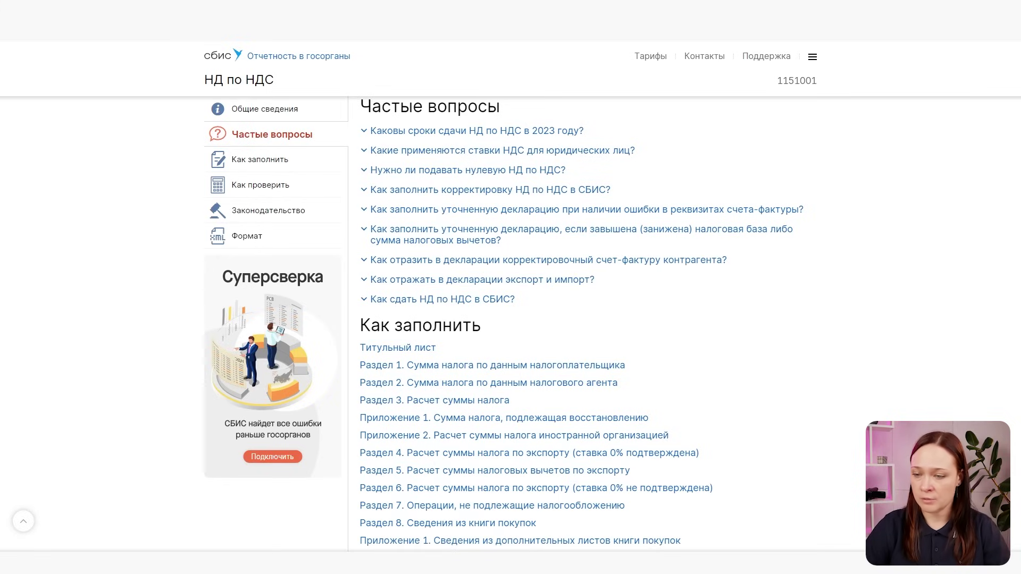
pyautogui.scroll(-2, 591, 133)
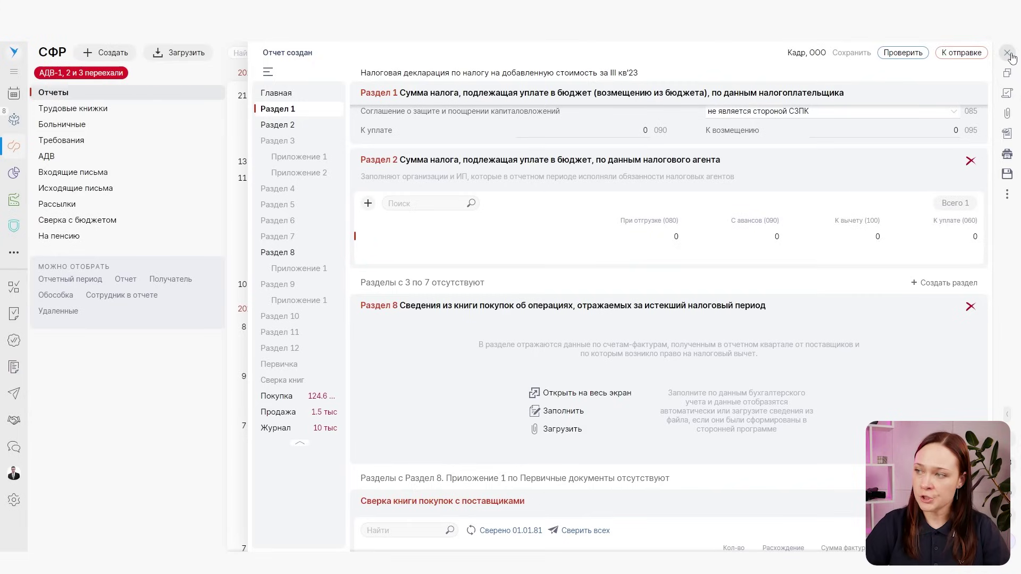
# Close the VAT declaration and return to the СФР reports registry
pyautogui.click(861, 56)
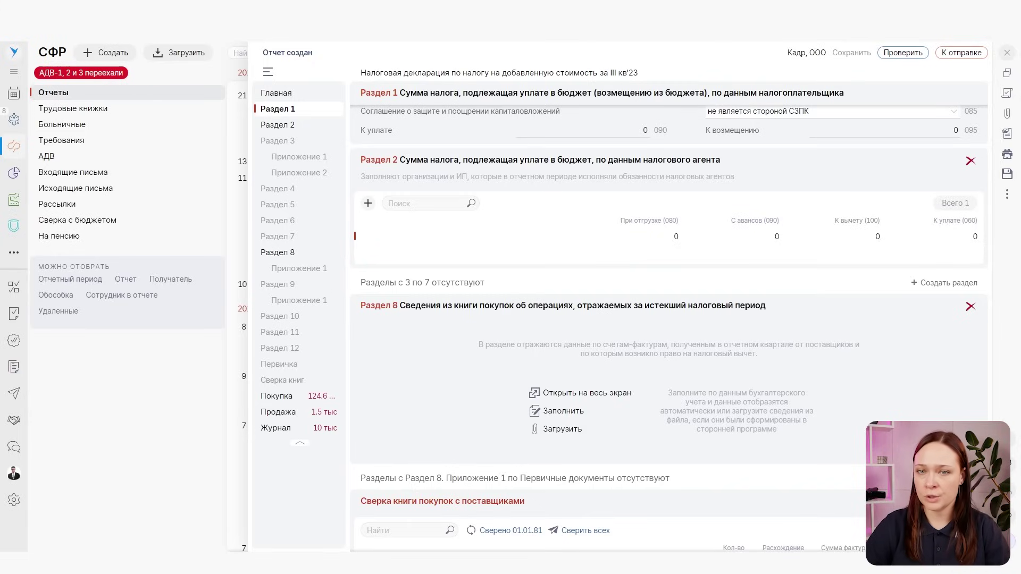
pyautogui.rightClick(93, 33)
pyautogui.click(140, 80)
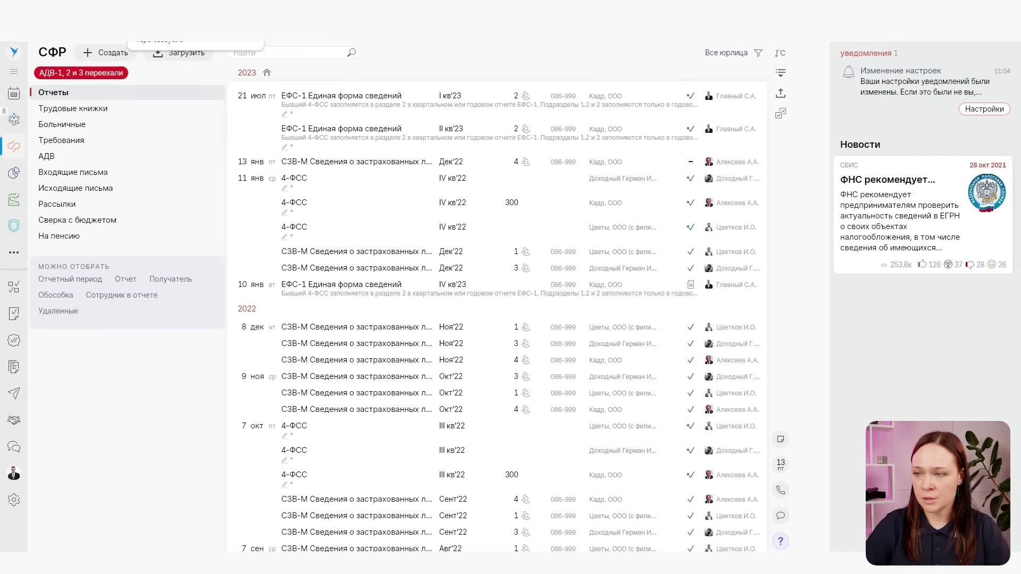
# Expand the main navigation and open the help options for the reports registry
pyautogui.click(13, 74)
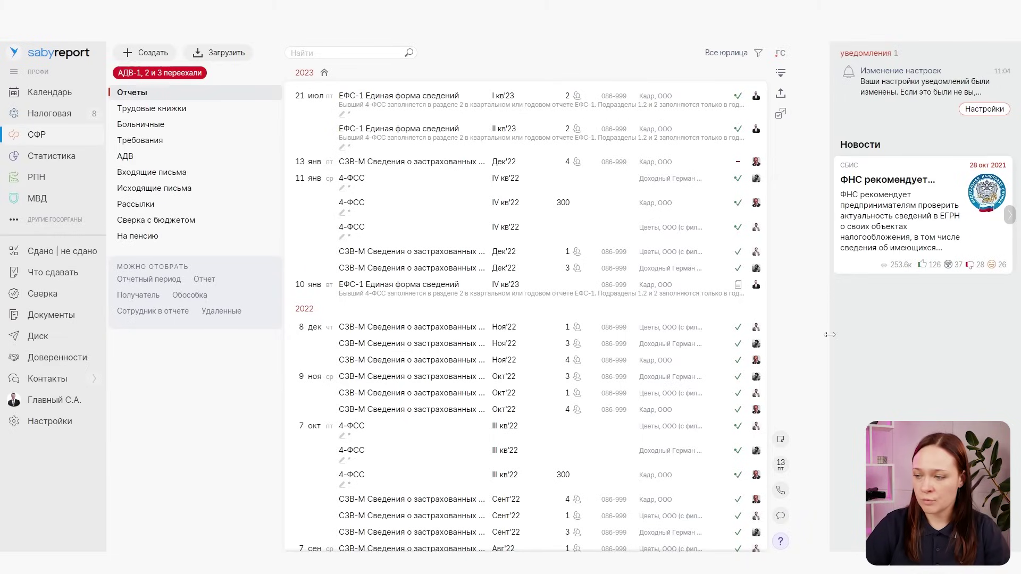
pyautogui.click(781, 543)
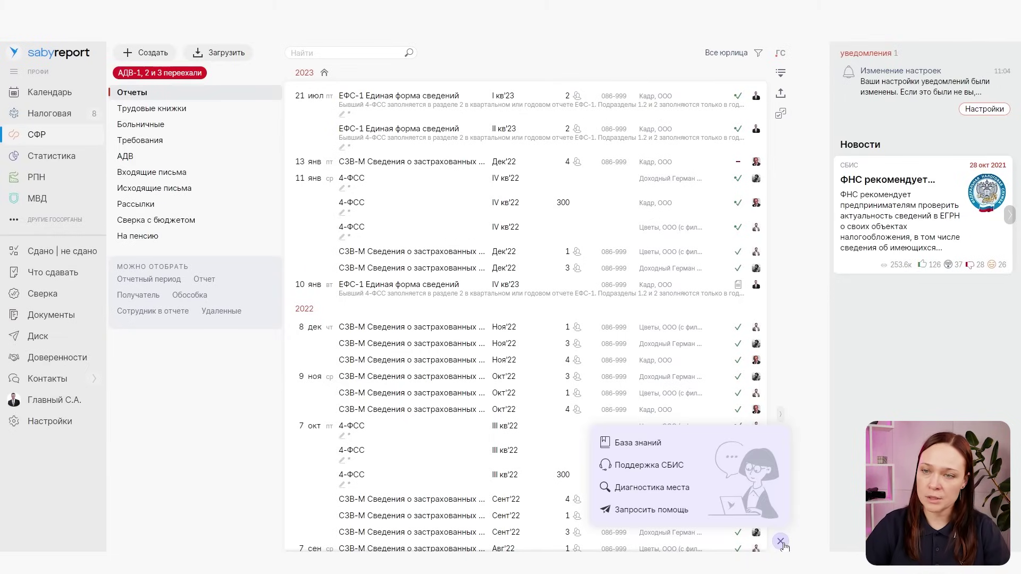
# Open База знаний from the help options and close the help options
pyautogui.click(638, 443)
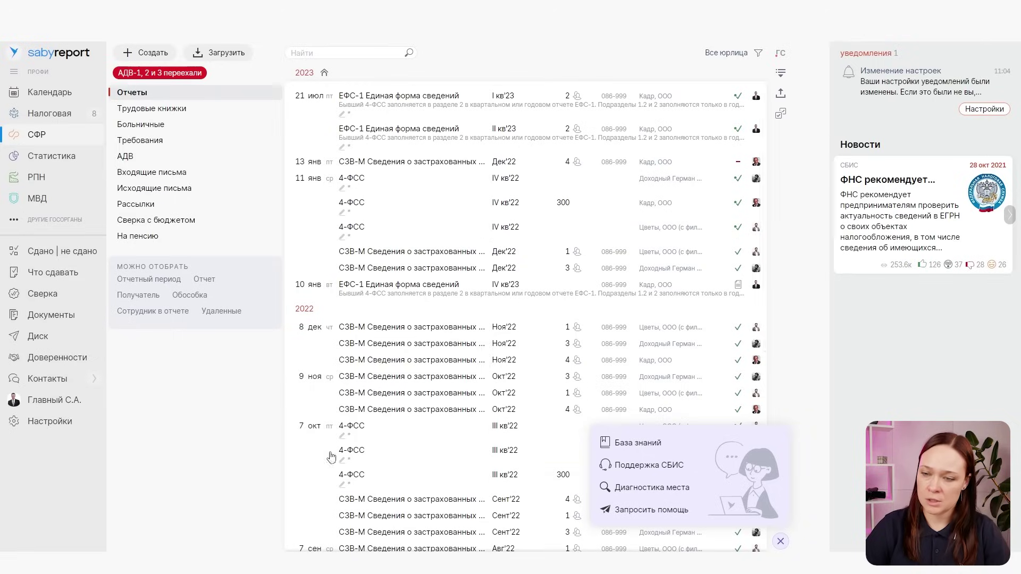
pyautogui.click(780, 541)
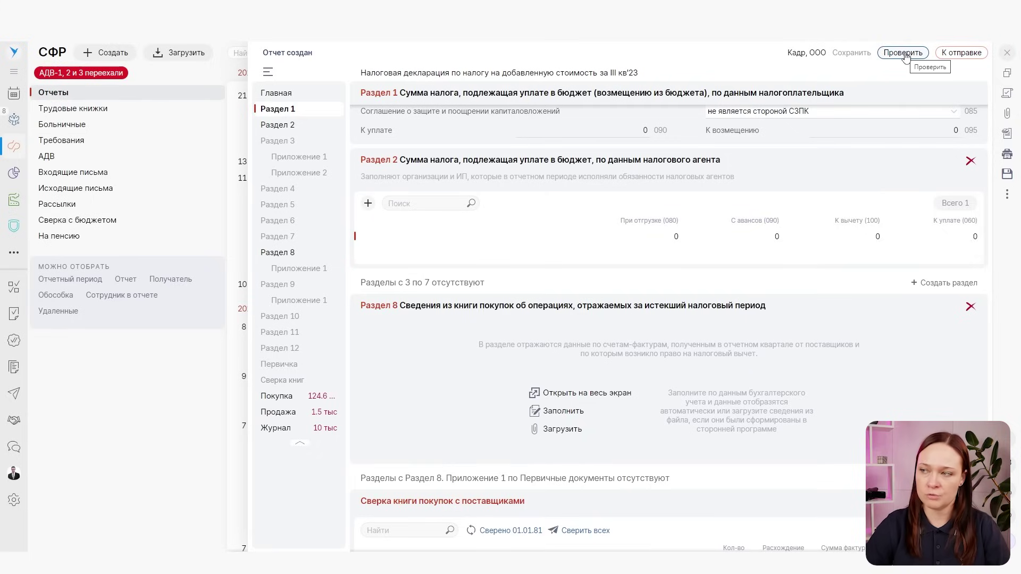
# Check the VAT declaration for errors and open the details of the first Раздел 1 error, concerning lines 056 and 050
pyautogui.click(959, 56)
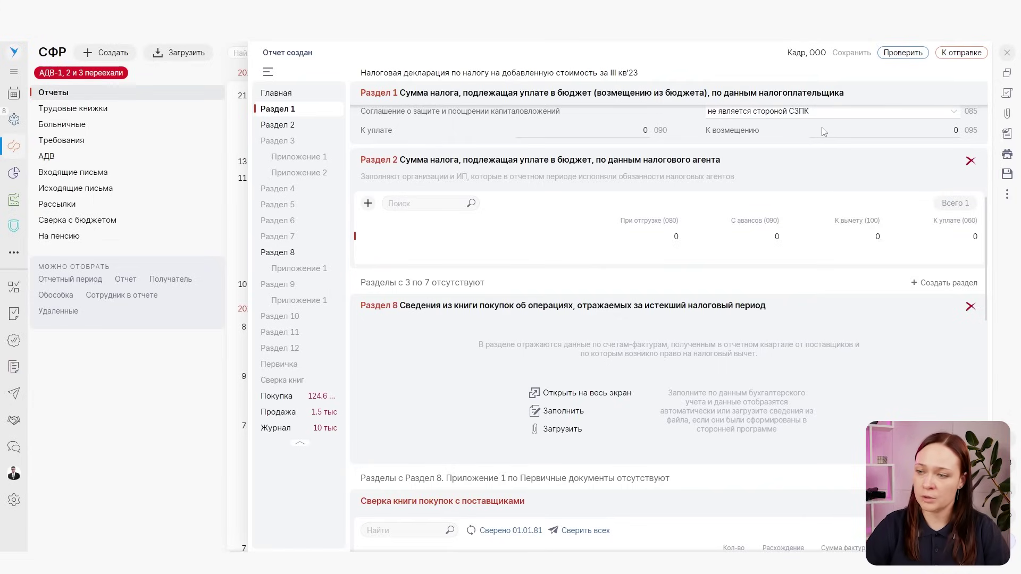
pyautogui.scroll(1, 824, 172)
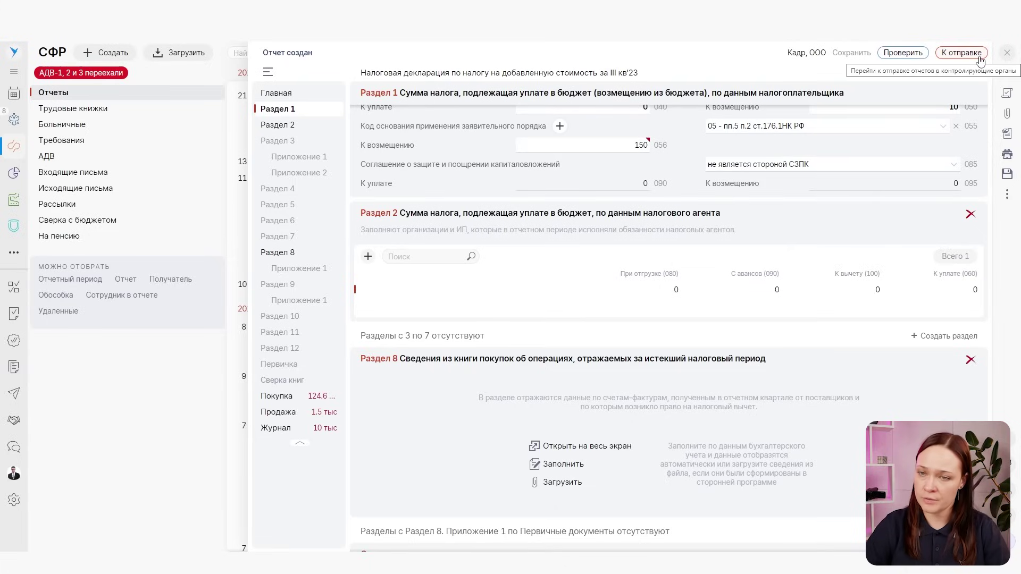
pyautogui.click(903, 53)
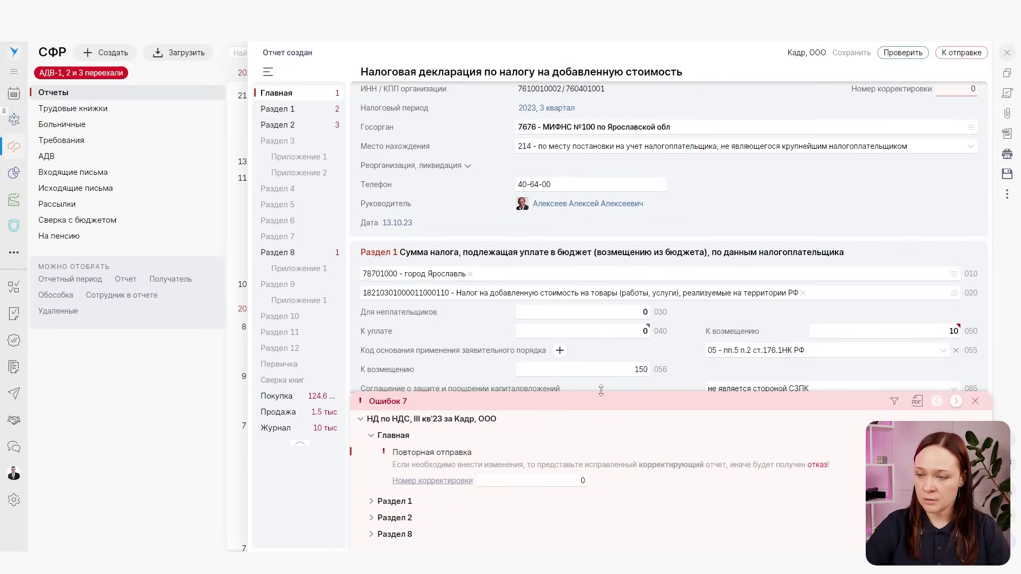
pyautogui.moveTo(601, 389); pyautogui.dragTo(600, 317)
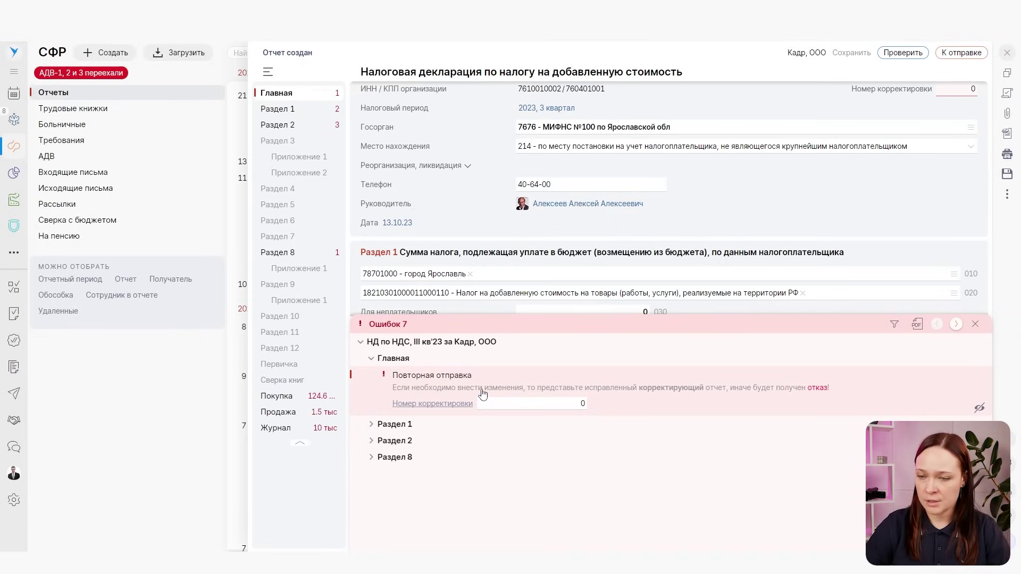
pyautogui.click(372, 429)
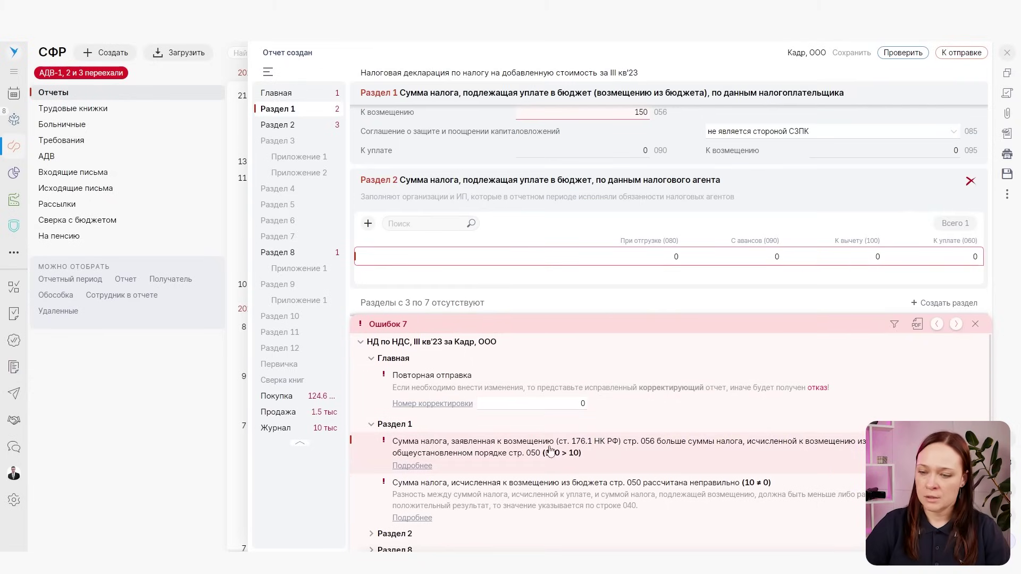
pyautogui.click(423, 467)
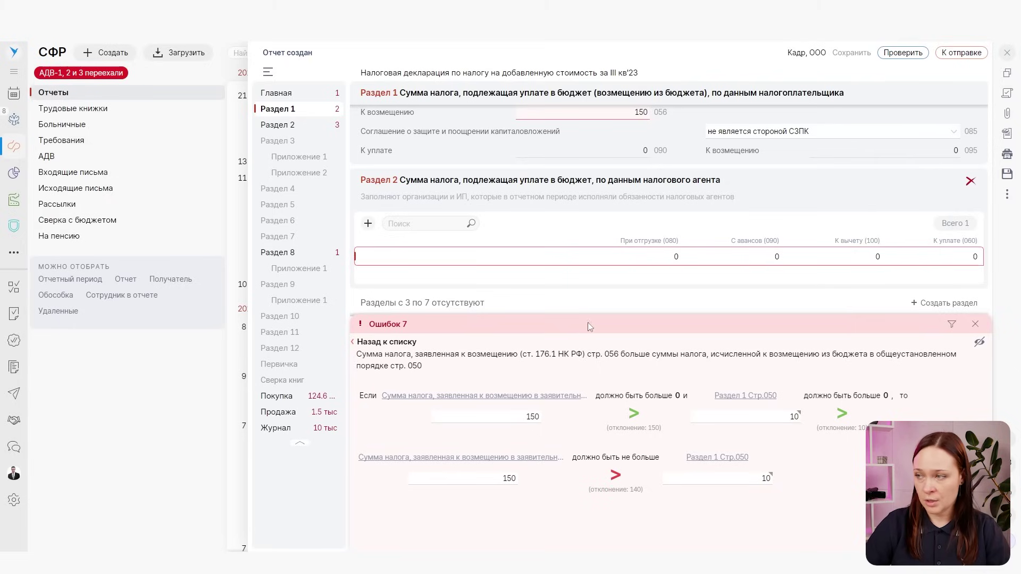
# Set the Раздел 1 line 056 refund amount to 120 in the error details
pyautogui.doubleClick(509, 478)
pyautogui.write('12')
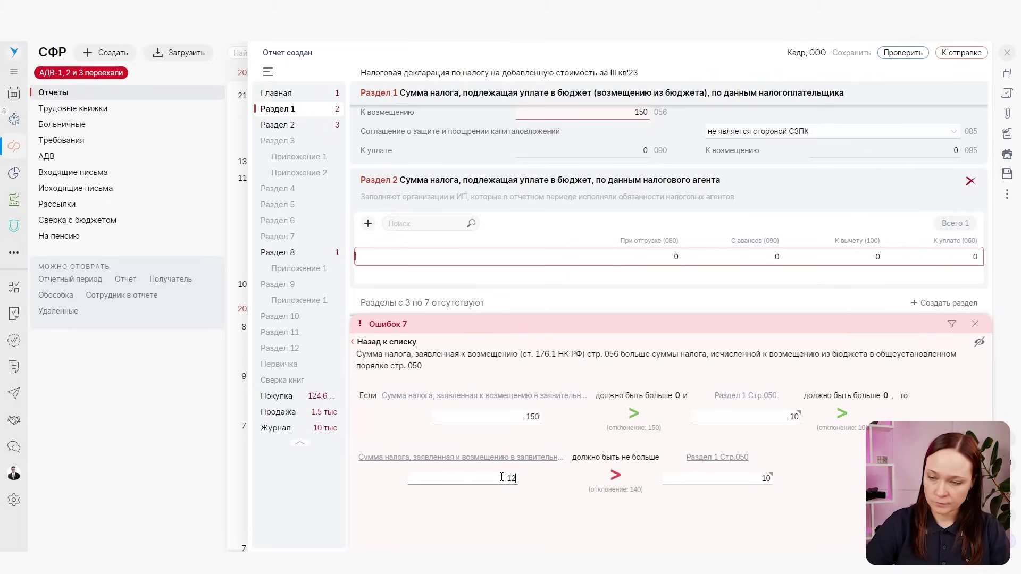
pyautogui.click(576, 503)
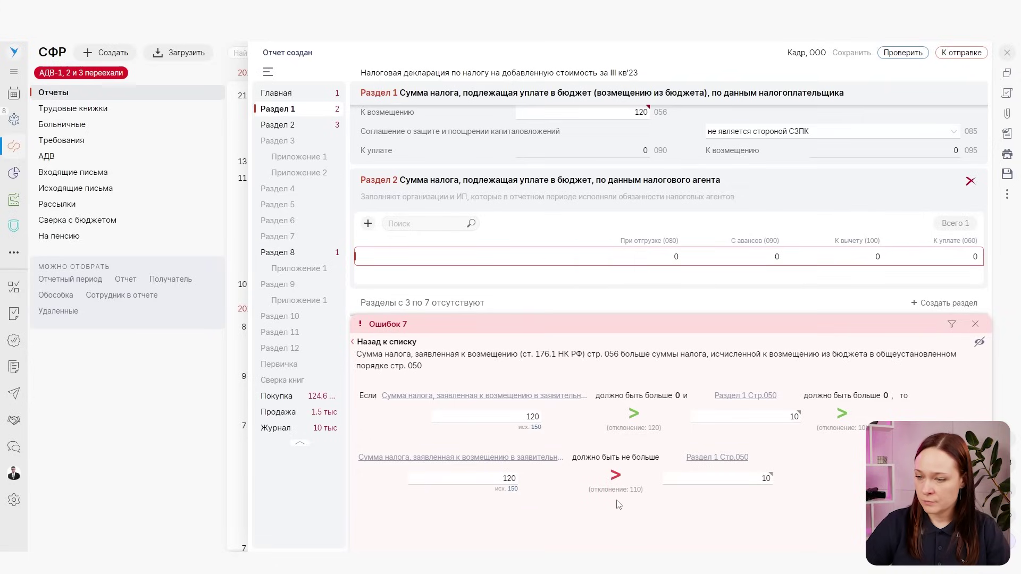
# Set the Раздел 1 line 056 refund amount to 2 in the error details and return to the error list
pyautogui.click(517, 483)
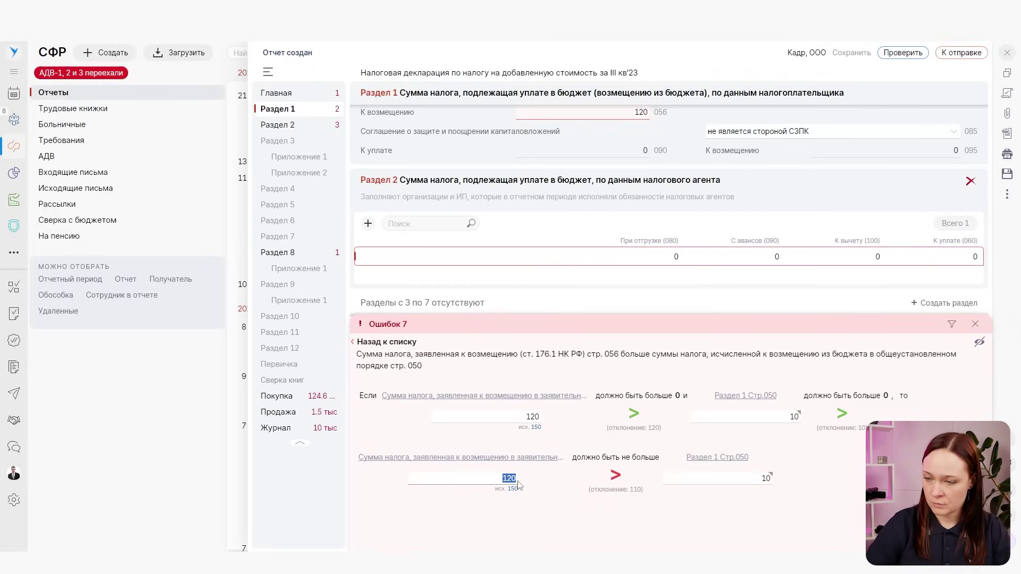
pyautogui.write('2')
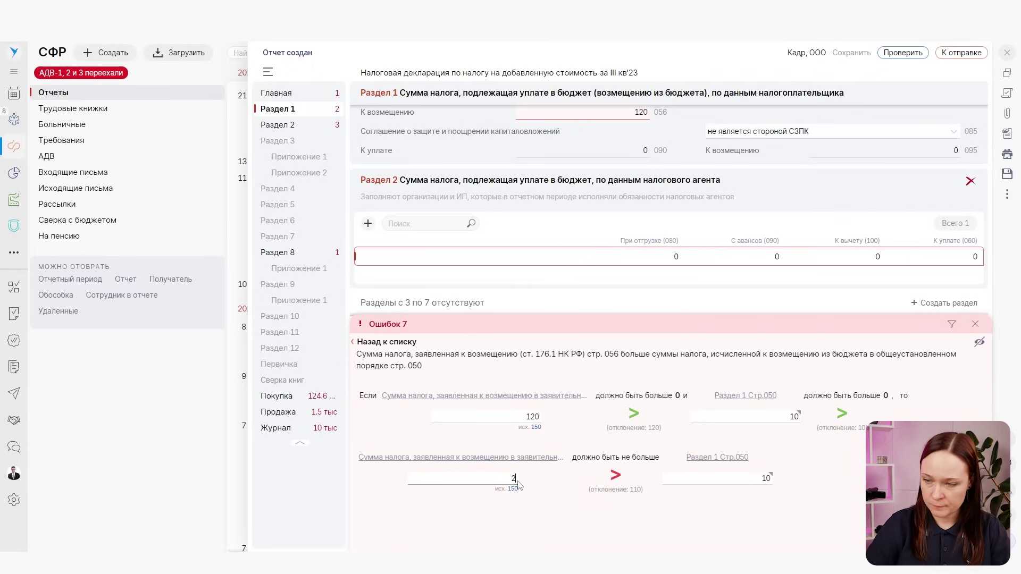
pyautogui.click(574, 530)
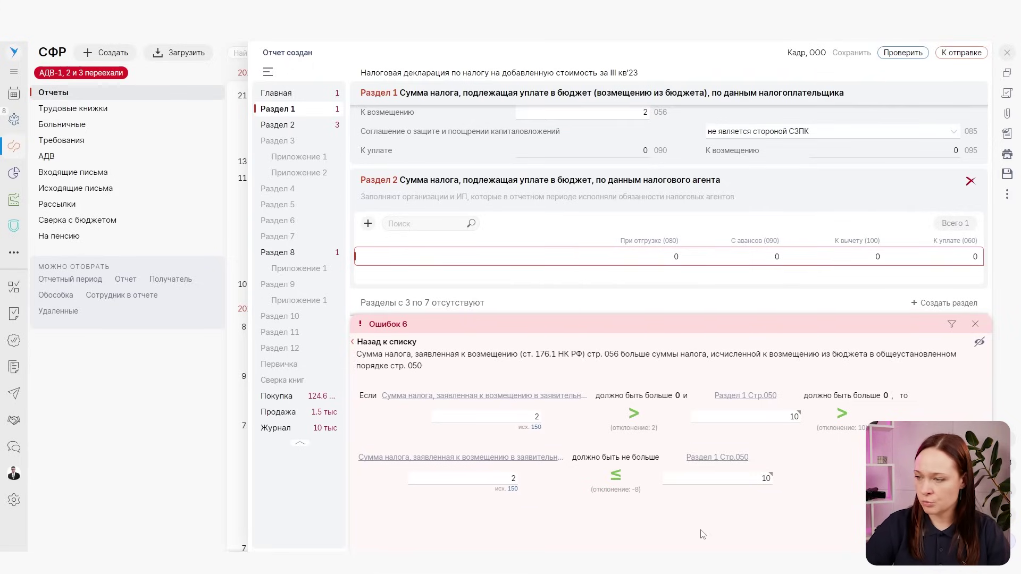
pyautogui.click(404, 344)
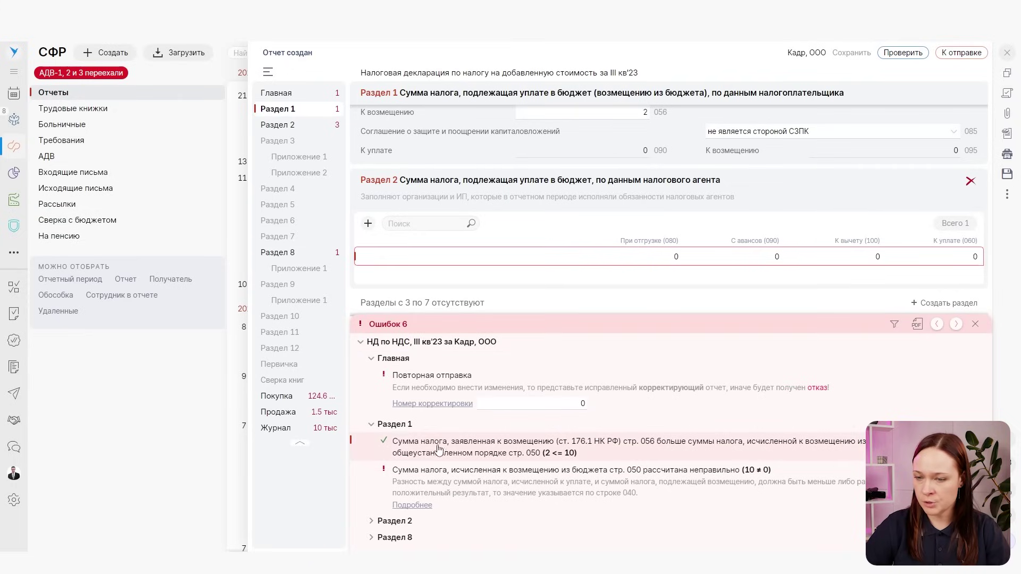
pyautogui.click(383, 444)
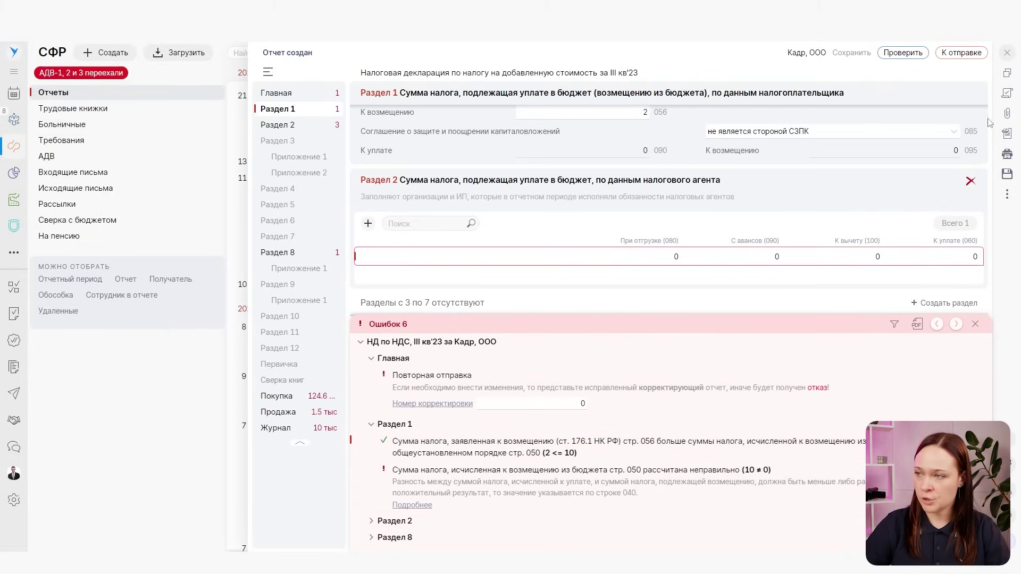
# Recheck the VAT declaration and review the errors listed for Раздел 1 and Раздел 2
pyautogui.click(917, 52)
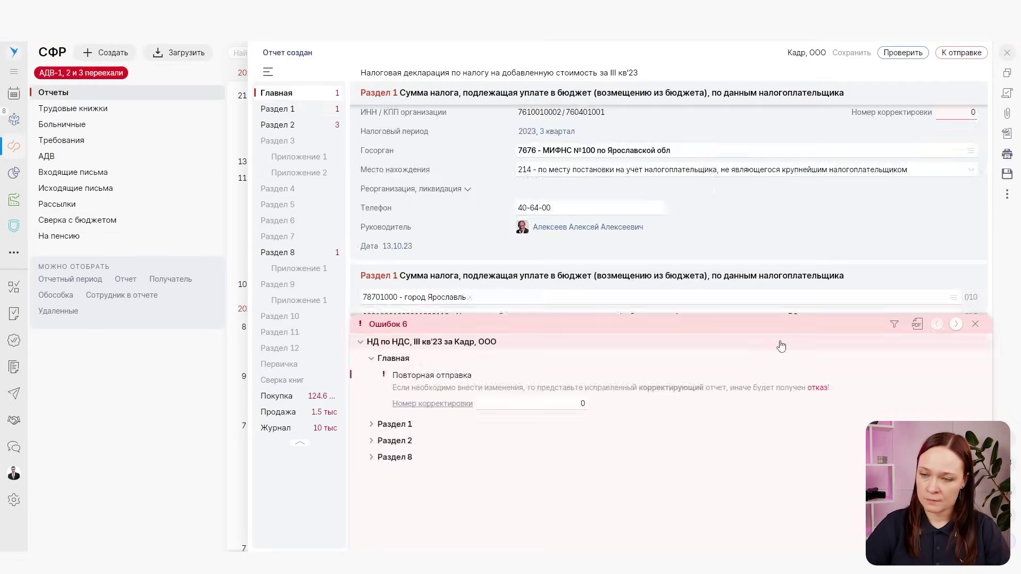
pyautogui.click(372, 425)
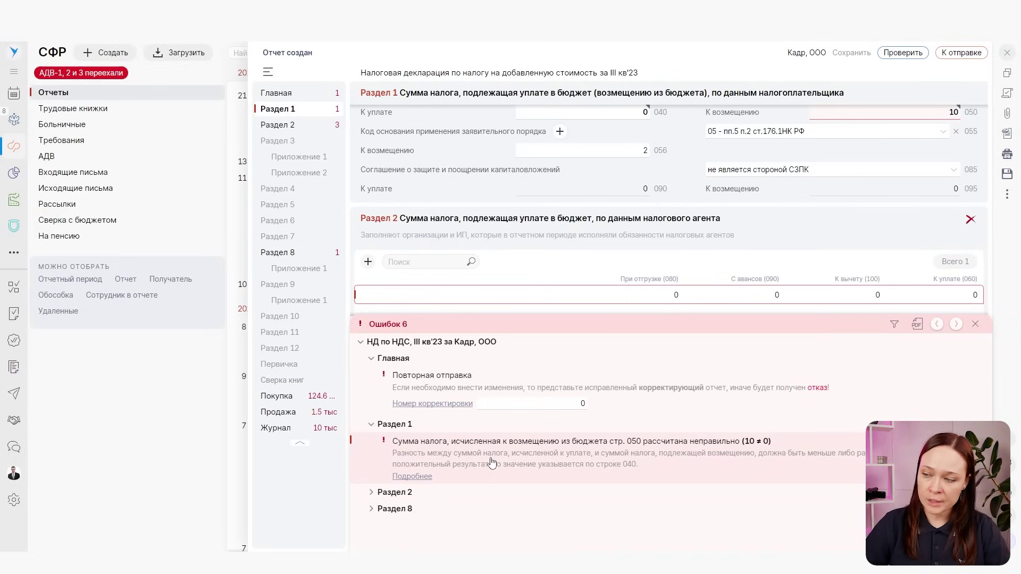
pyautogui.click(479, 492)
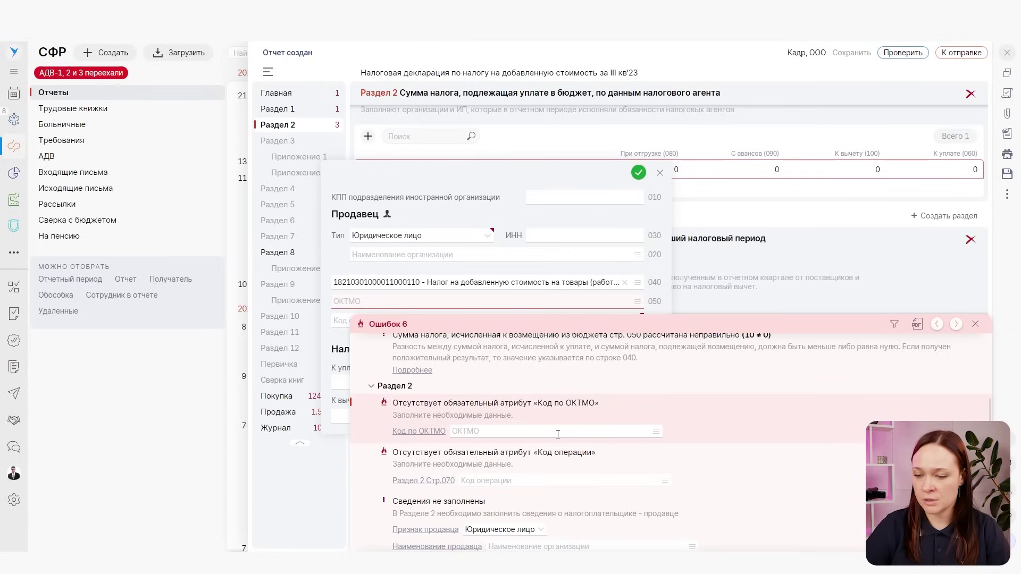
pyautogui.scroll(-1, 599, 473)
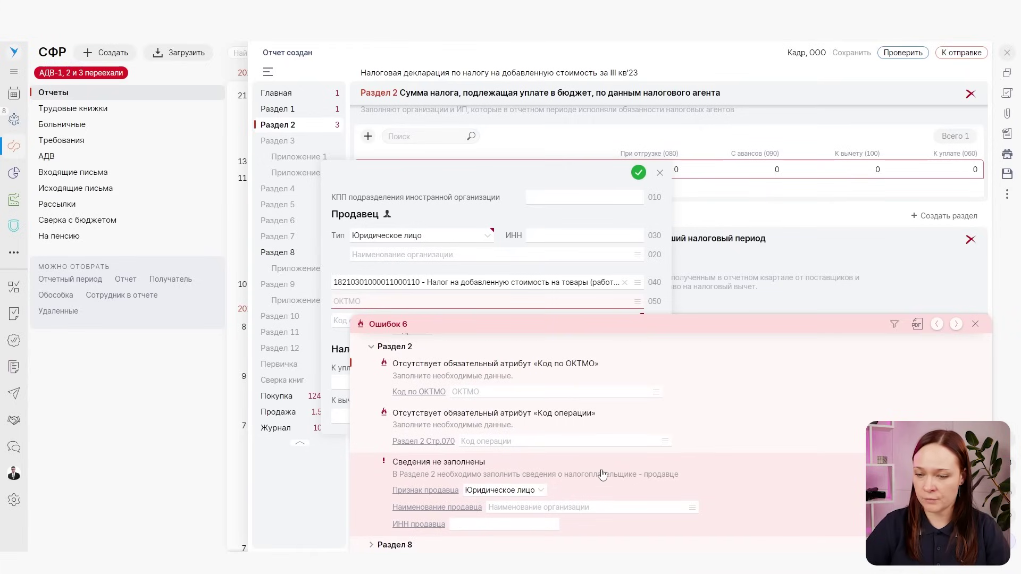
pyautogui.scroll(1, 622, 461)
pyautogui.scroll(3, 622, 436)
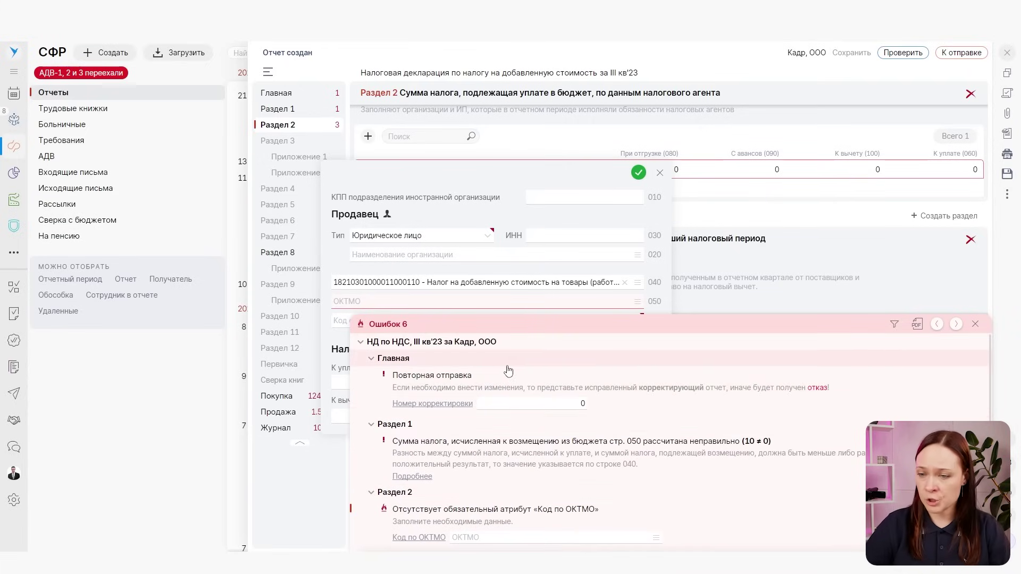
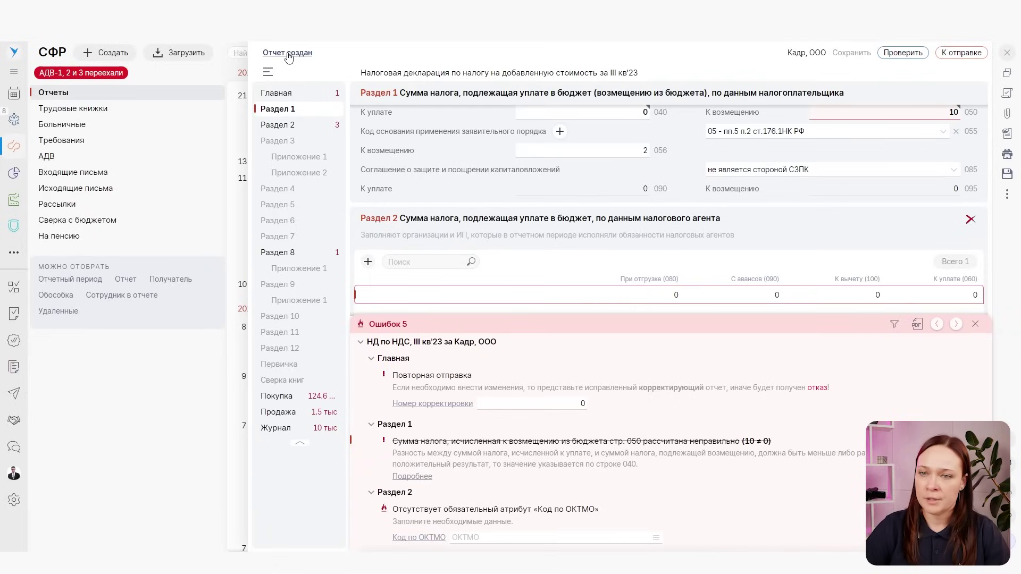
# View the status history of the created VAT declaration and close the declaration
pyautogui.click(287, 53)
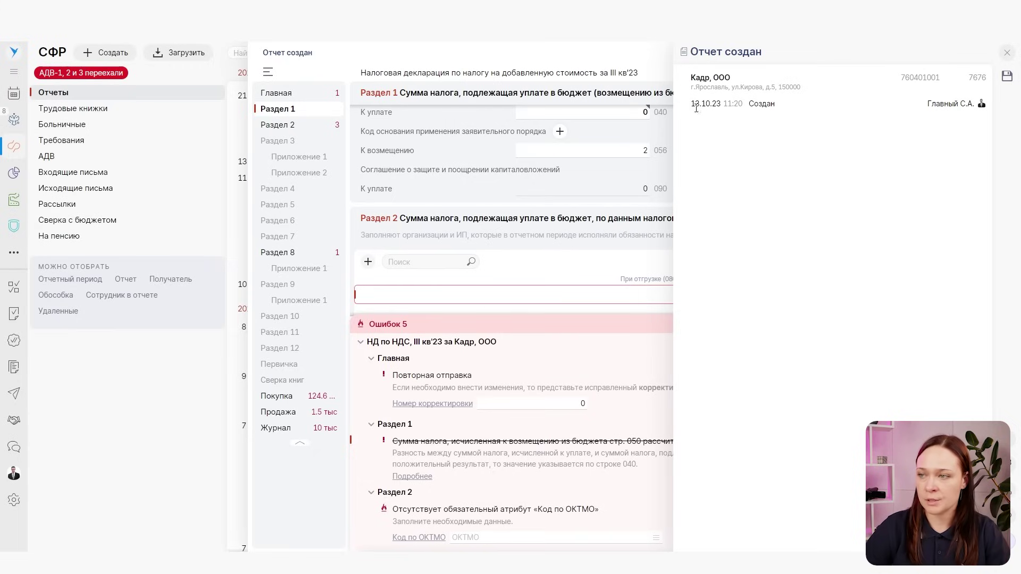
pyautogui.click(1006, 55)
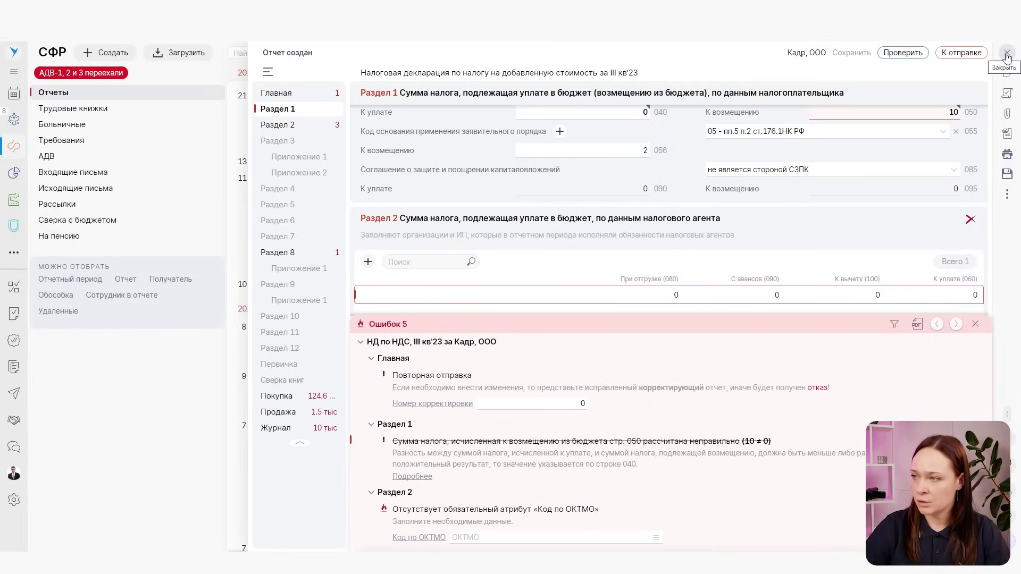
pyautogui.click(1007, 54)
pyautogui.click(496, 332)
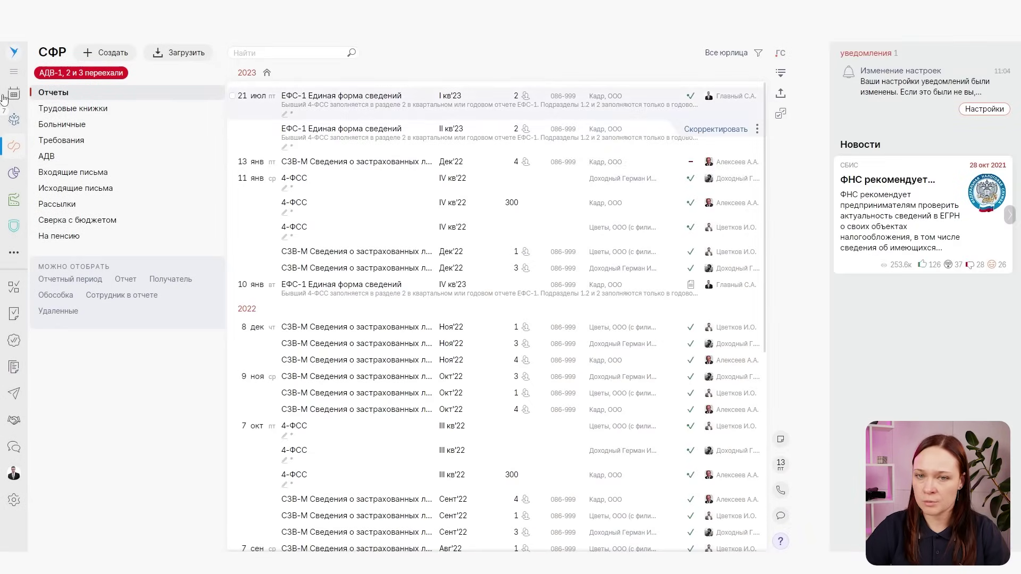
# Switch to the Налоговая reports registry and open the submitted НД по НДС for III кв'23 of Кадр, ООО
pyautogui.click(14, 71)
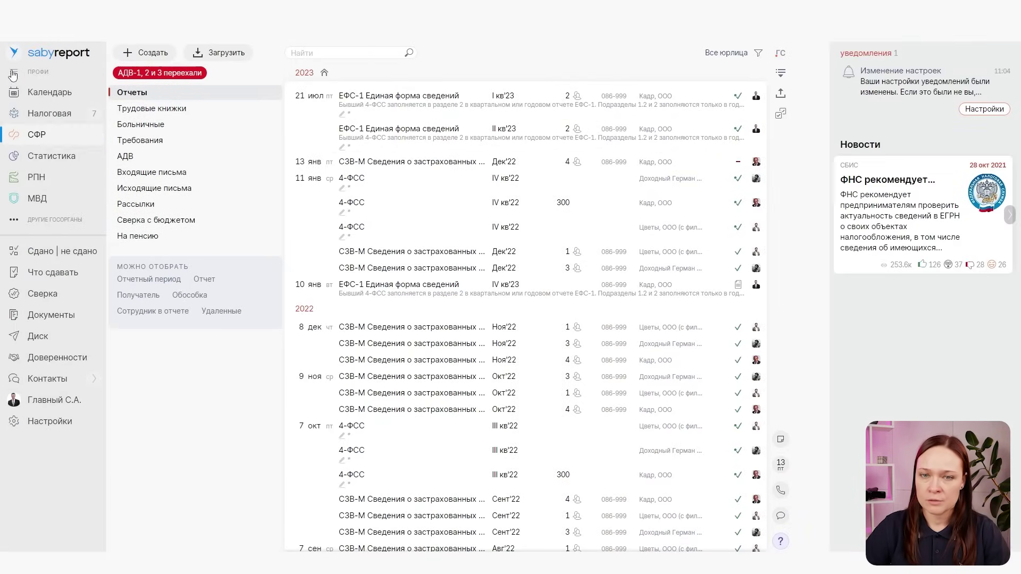
pyautogui.click(46, 114)
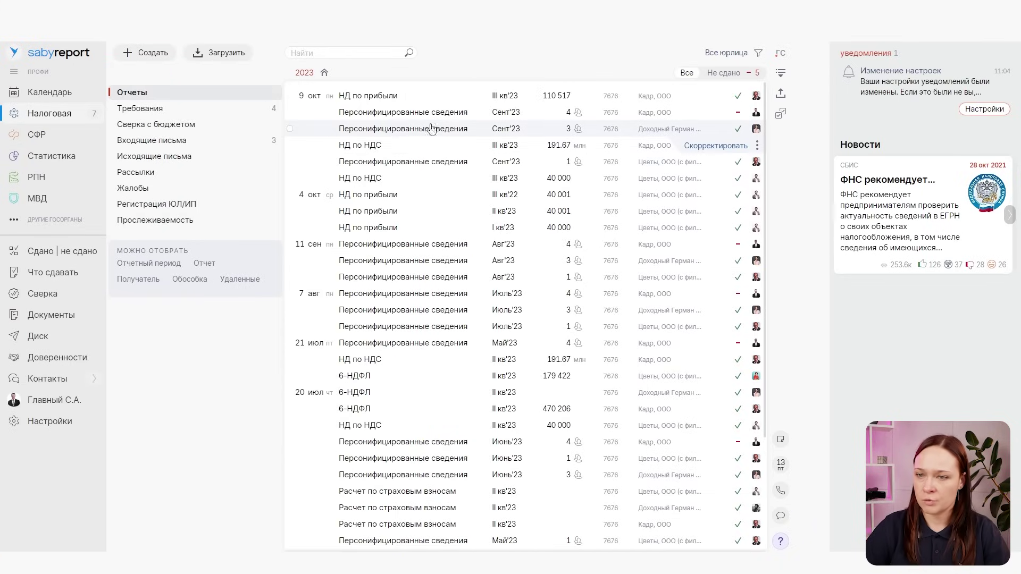
pyautogui.click(404, 145)
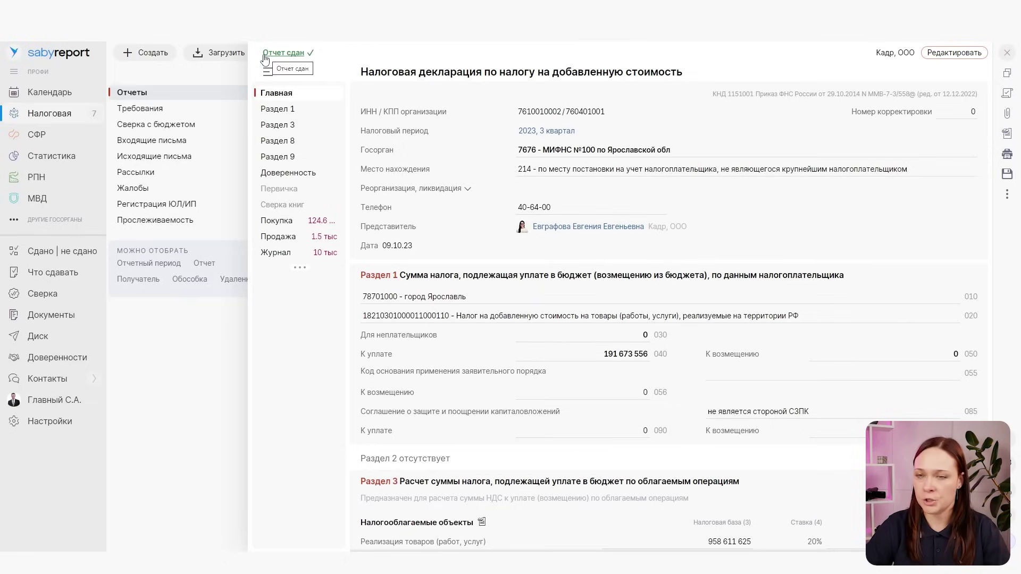
# View the submission history of the submitted VAT declaration and return to the Налоговая registry
pyautogui.click(294, 54)
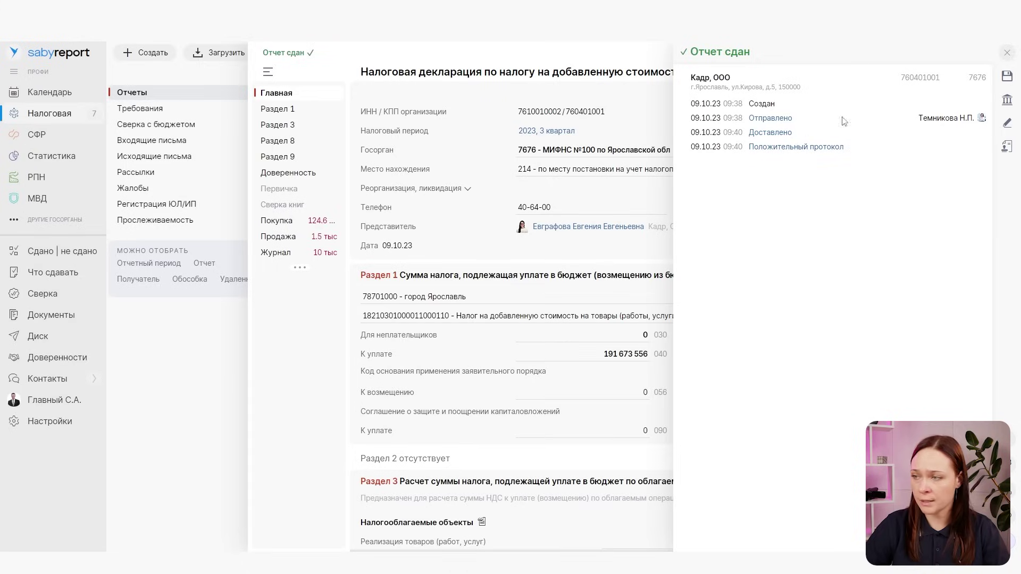
pyautogui.click(1009, 53)
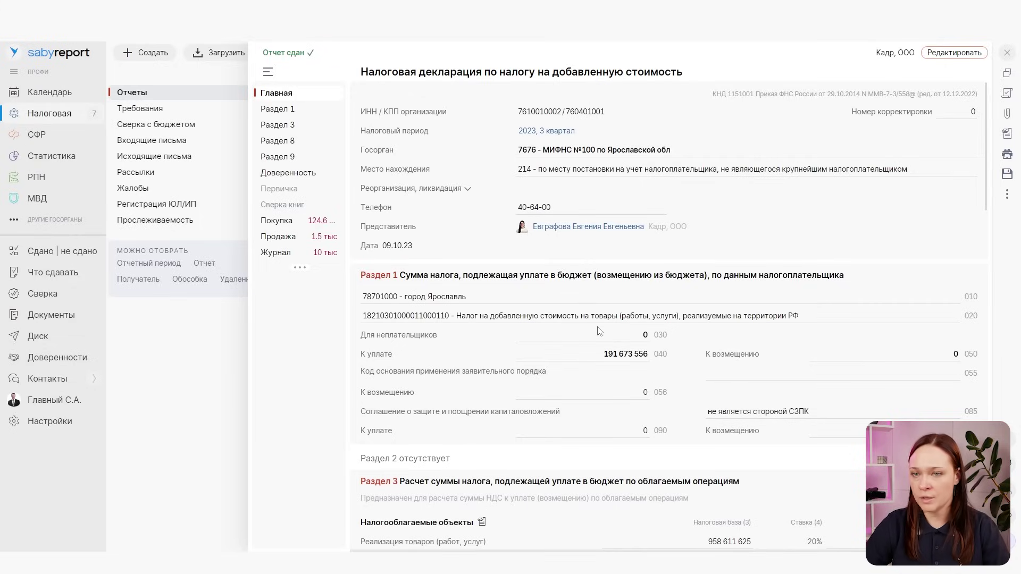
pyautogui.click(291, 54)
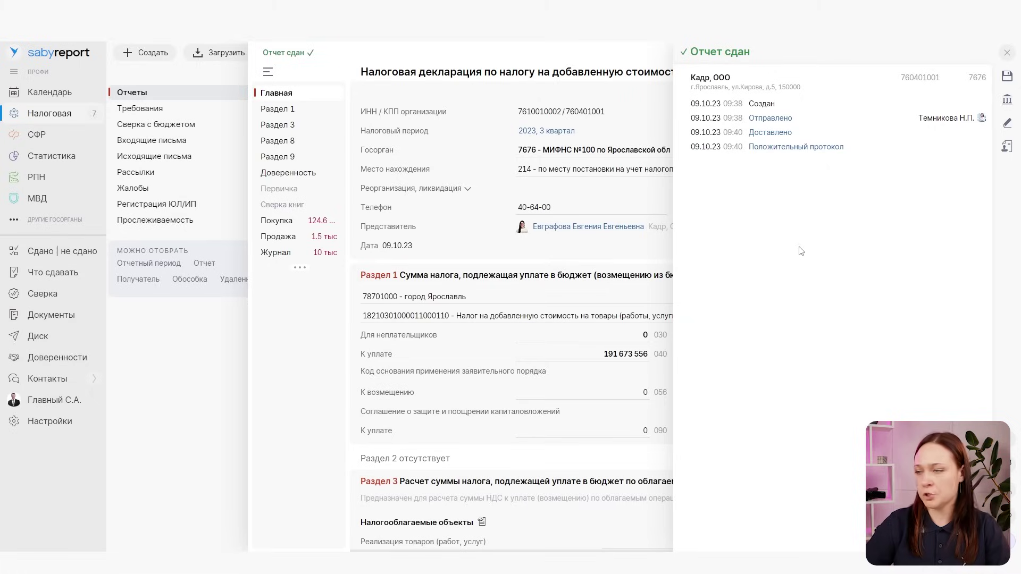
pyautogui.click(1006, 54)
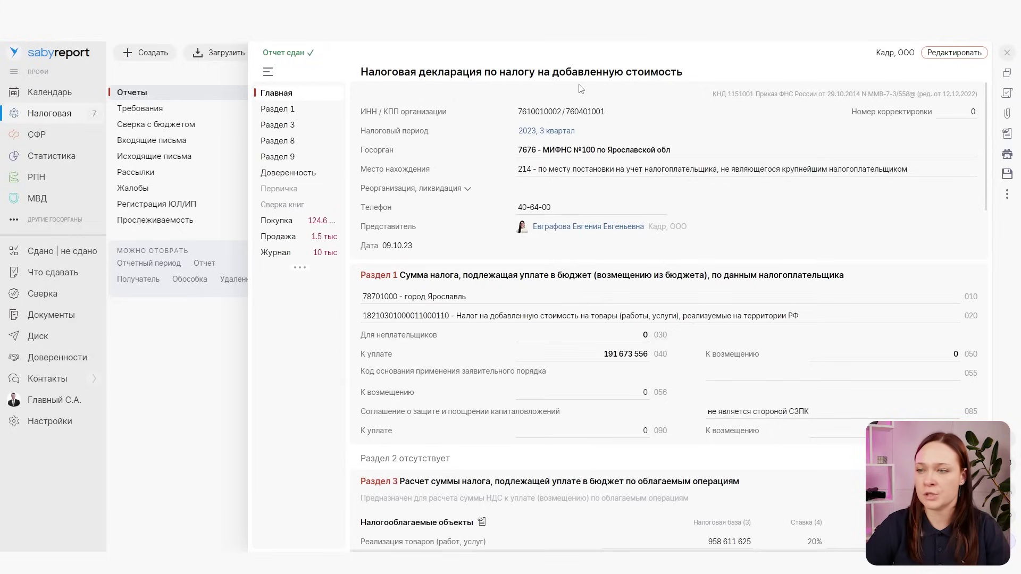
pyautogui.click(1006, 53)
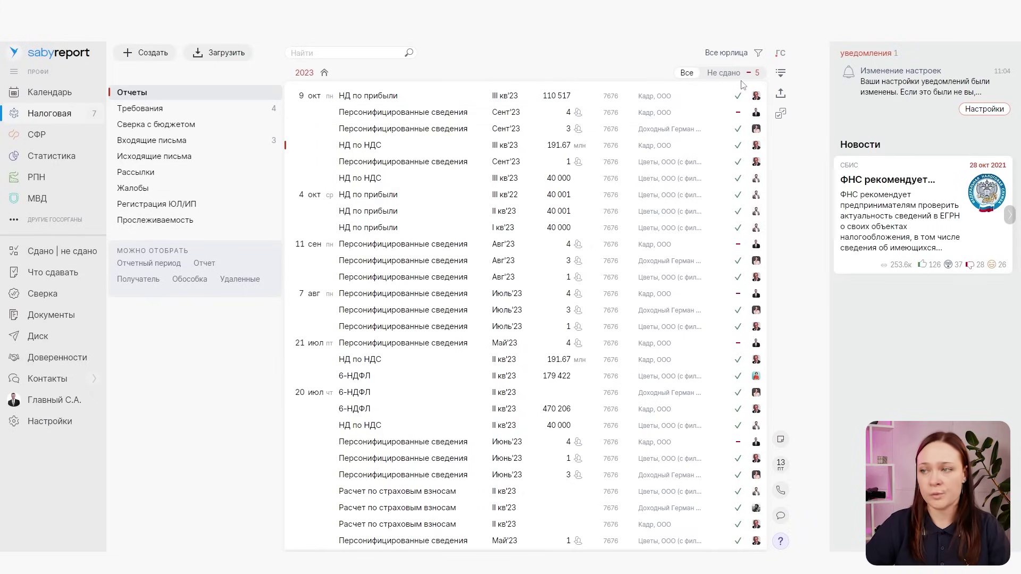
# Filter the Налоговая reports by Кадр, ООО and show only those marked Не сдано
pyautogui.click(732, 54)
pyautogui.click(738, 113)
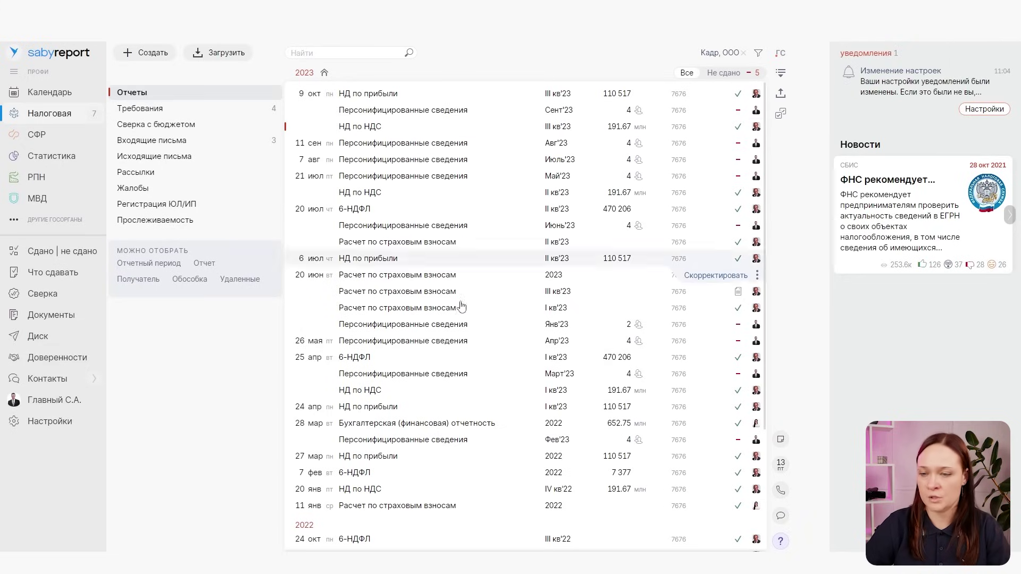
pyautogui.click(723, 72)
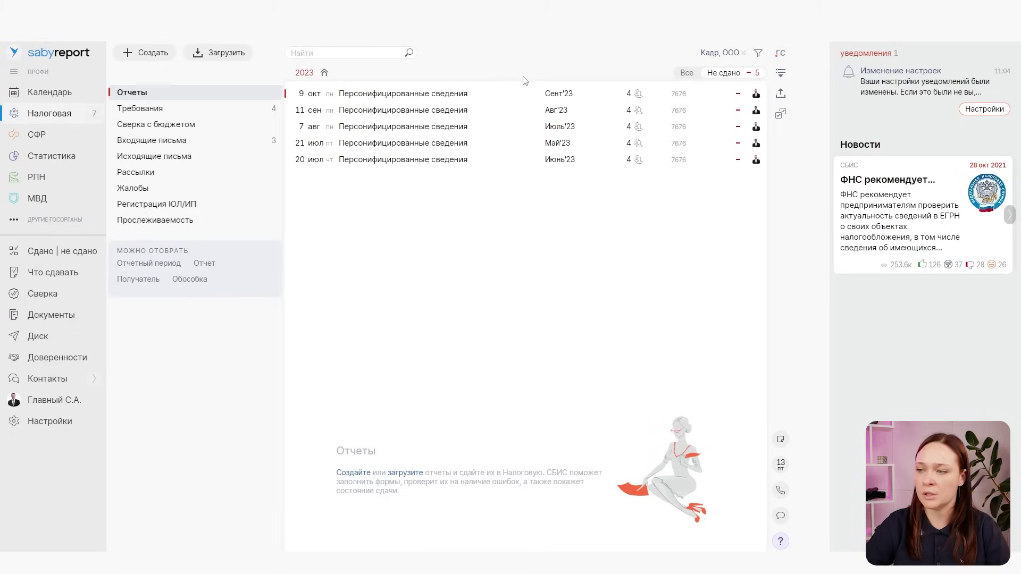
pyautogui.moveTo(582, 111)
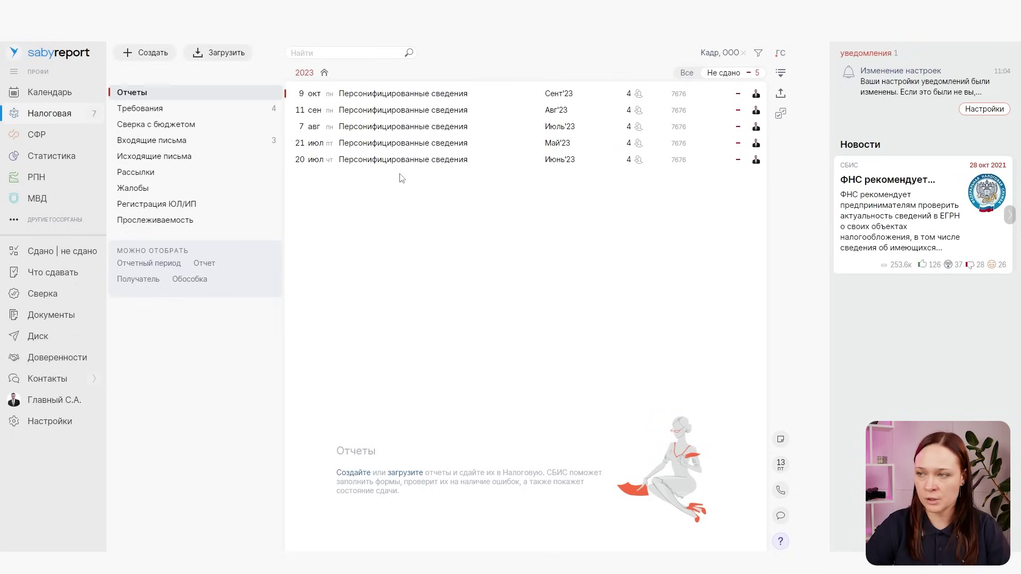
# View the status history and Уведомление об отказе of the Авг'23 Персонифицированные сведения, and check the Май'23 report's status history
pyautogui.click(451, 113)
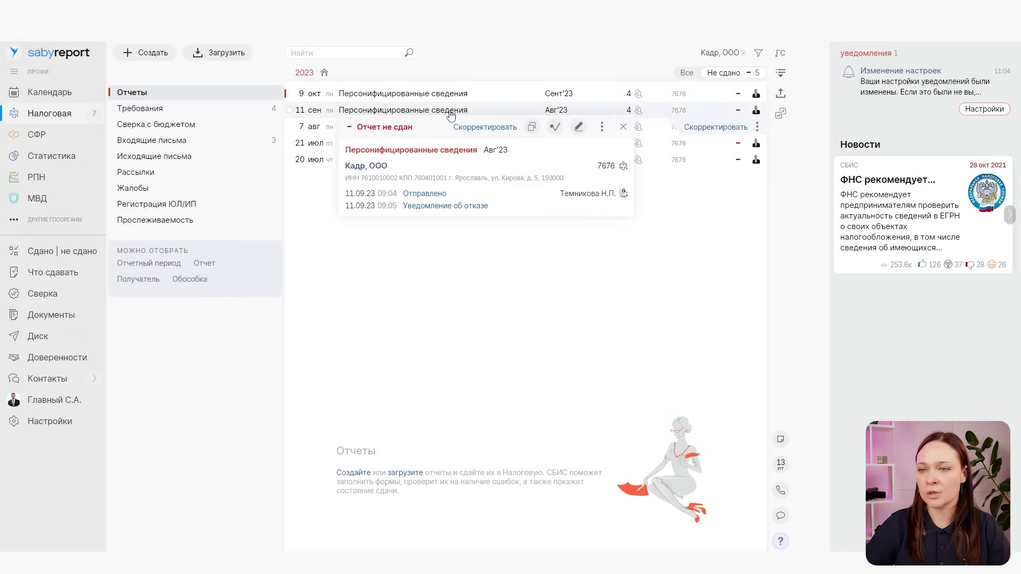
pyautogui.click(622, 127)
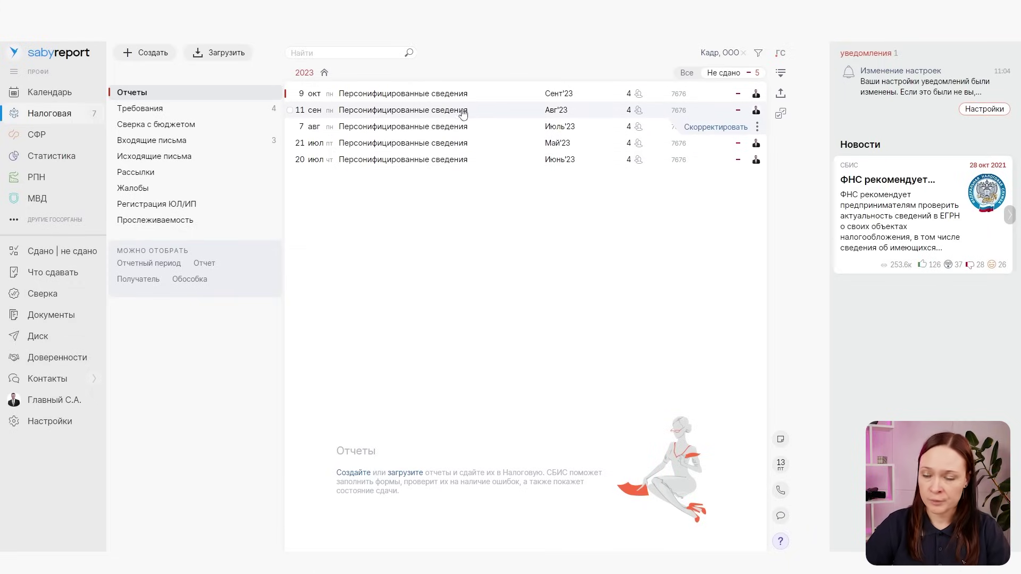
pyautogui.click(407, 109)
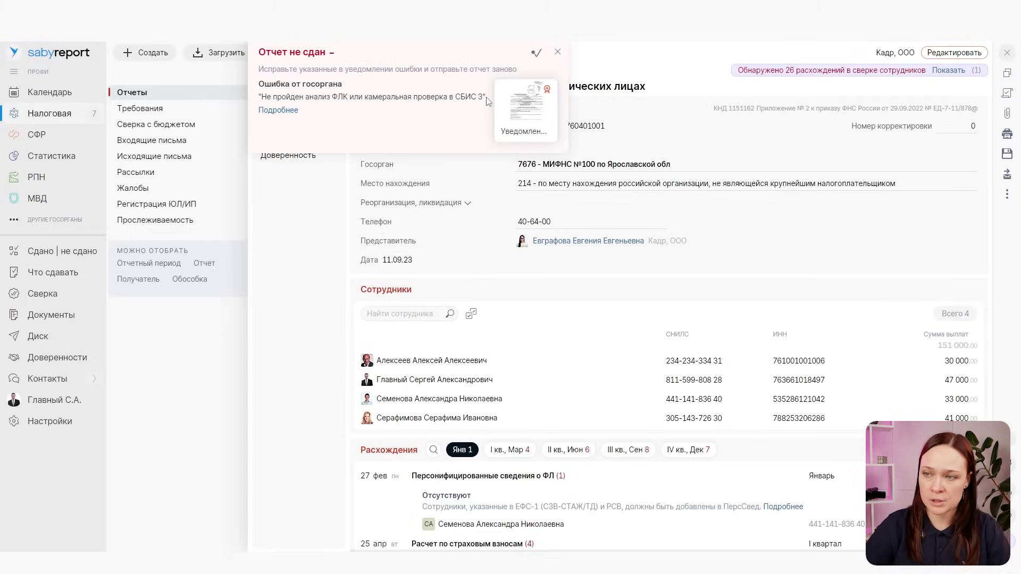
pyautogui.click(524, 104)
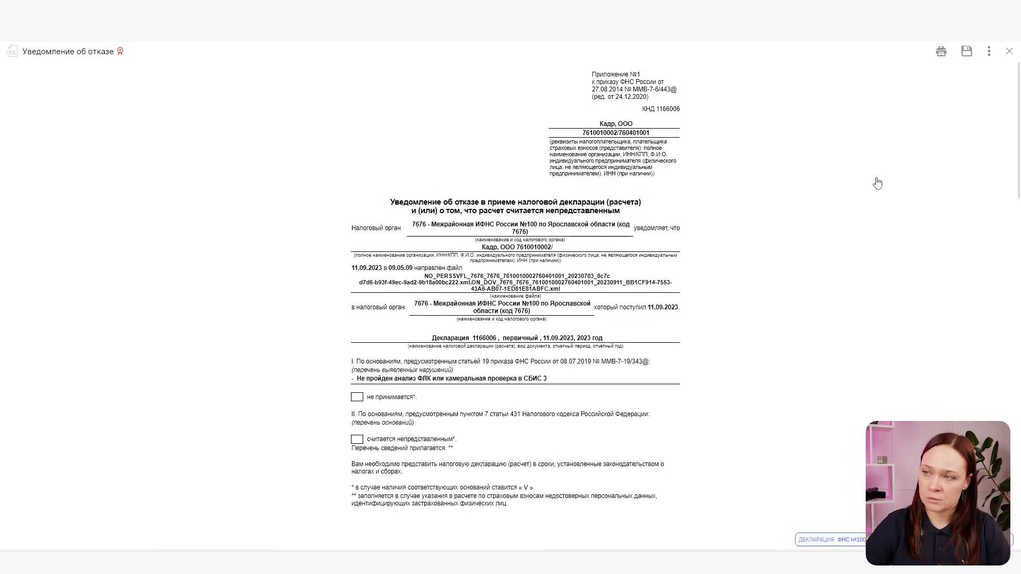
pyautogui.click(1009, 51)
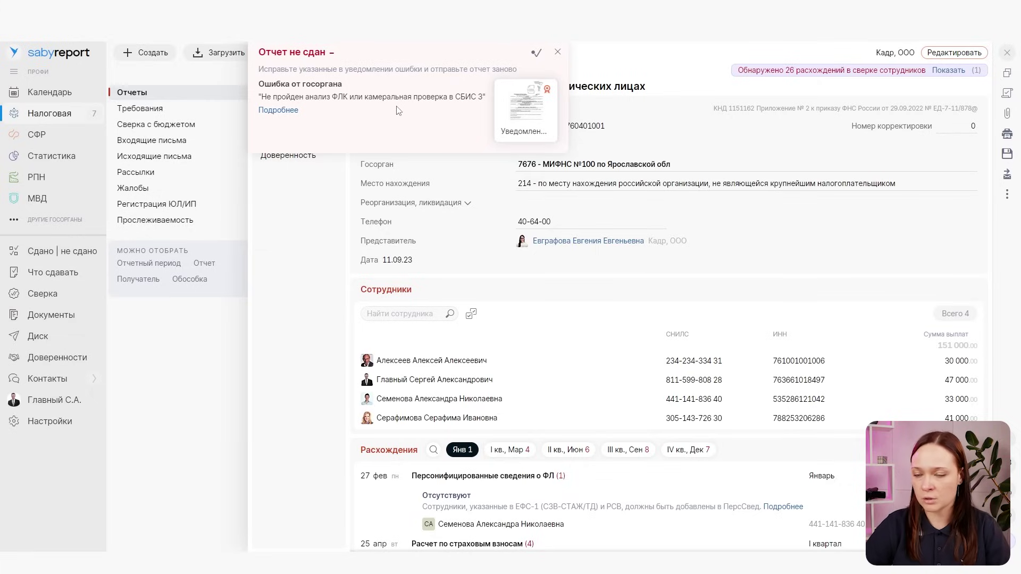
pyautogui.click(557, 54)
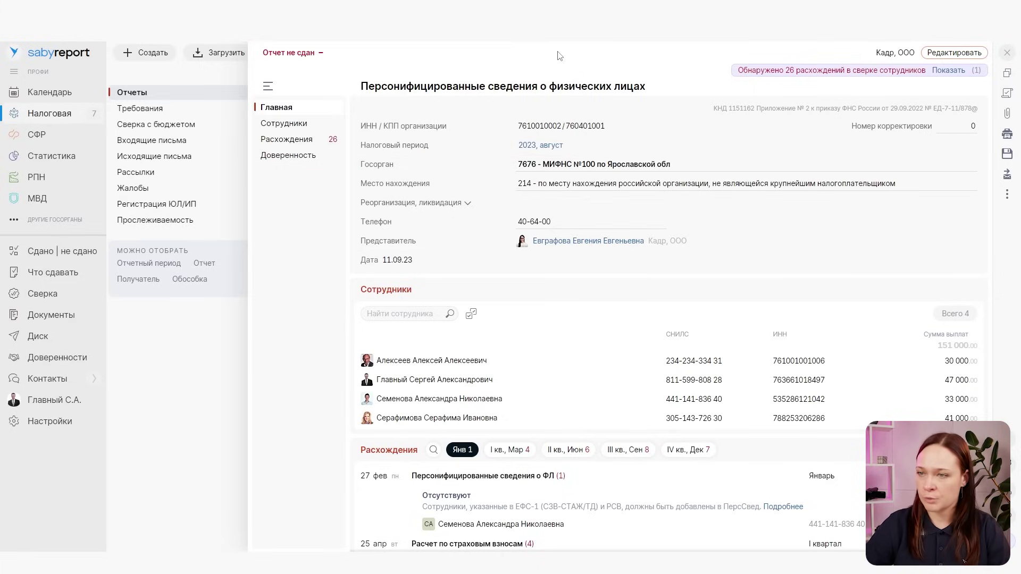
pyautogui.click(1008, 53)
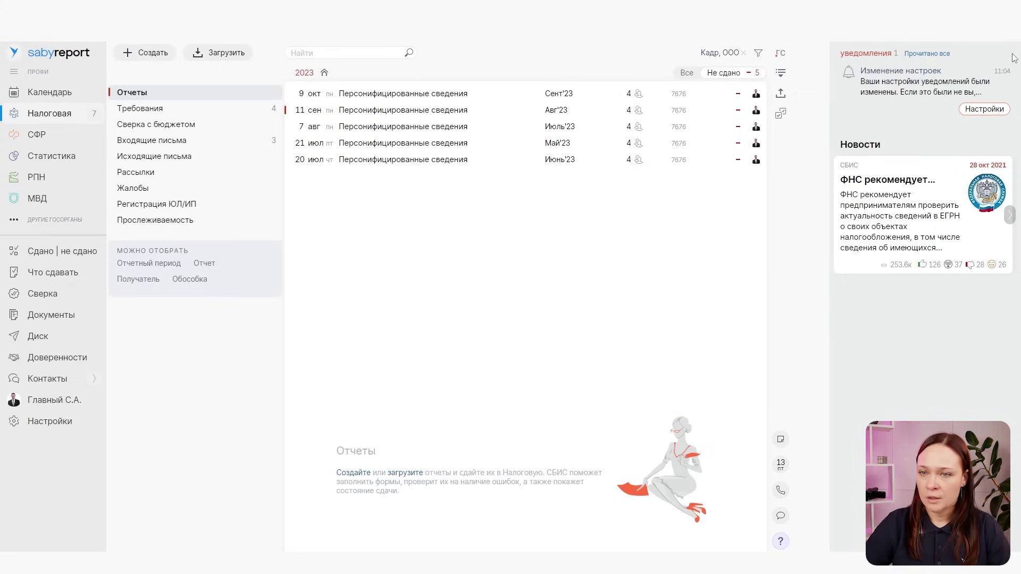
pyautogui.click(464, 144)
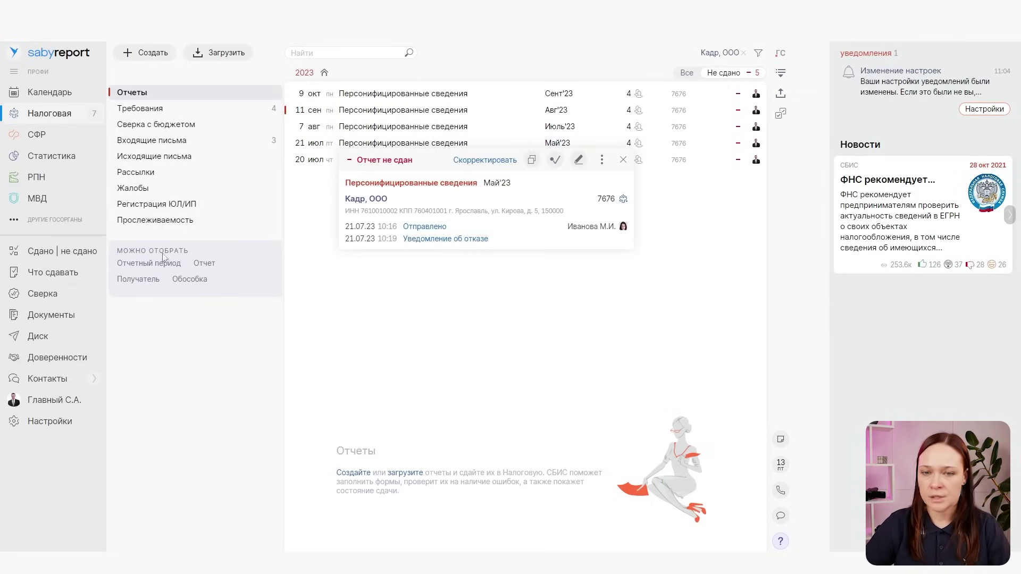
# Open the Сдано | не сдано table and browse its deadlines back to September 2022 and forward to the current date
pyautogui.click(63, 255)
pyautogui.click(63, 255)
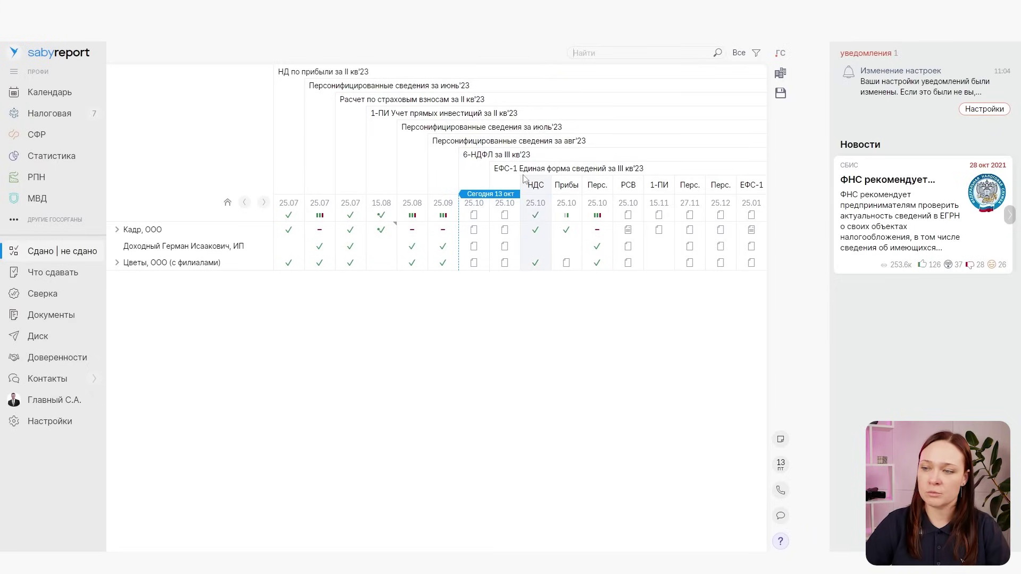
pyautogui.click(244, 203)
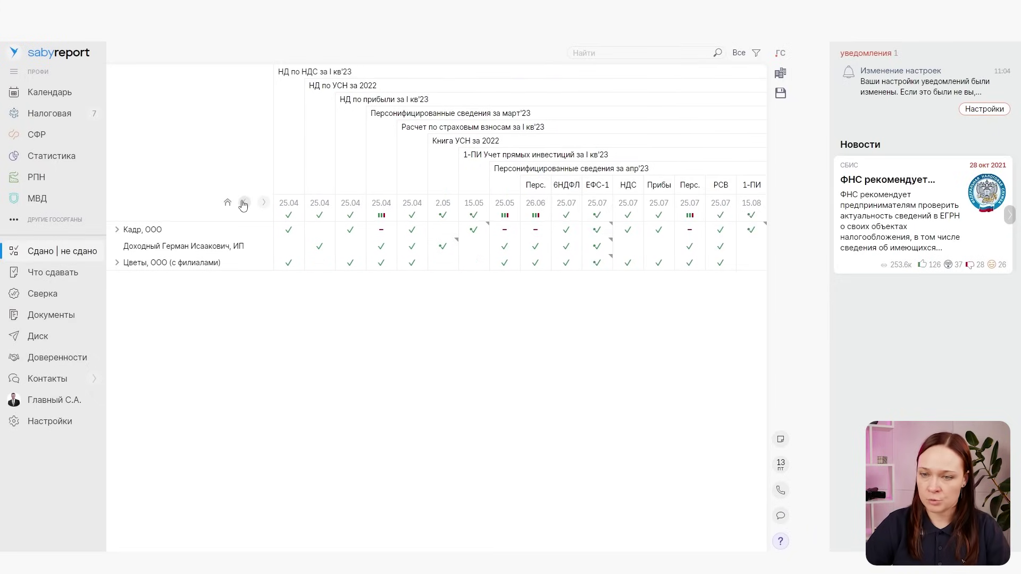
pyautogui.click(244, 203)
pyautogui.click(244, 203)
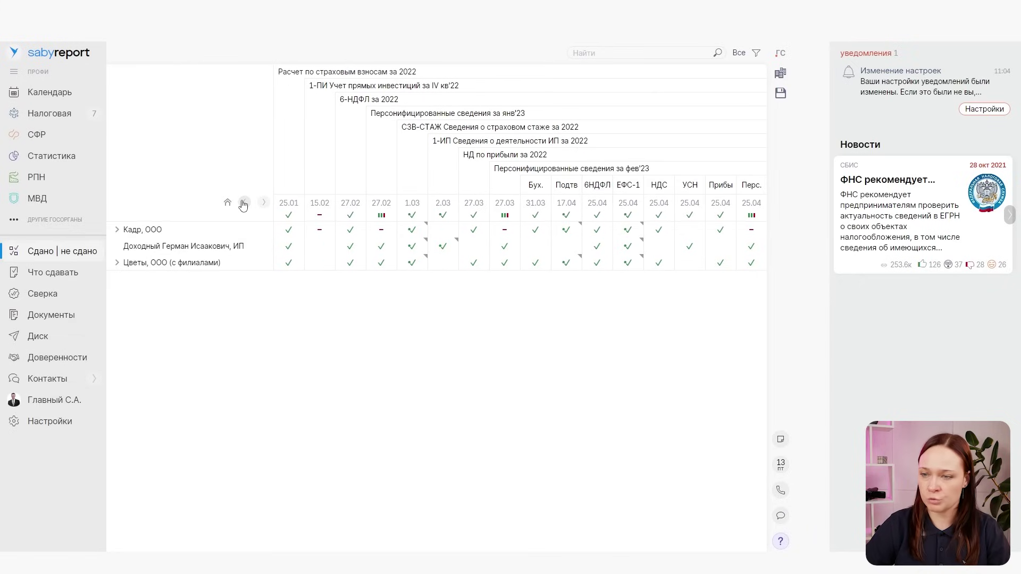
pyautogui.click(244, 203)
pyautogui.click(244, 203)
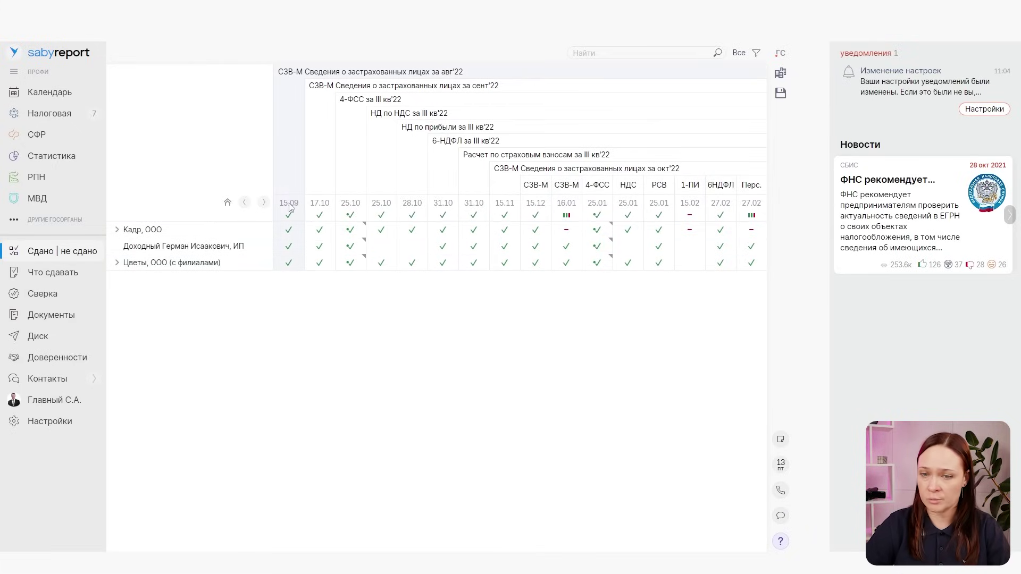
pyautogui.click(264, 203)
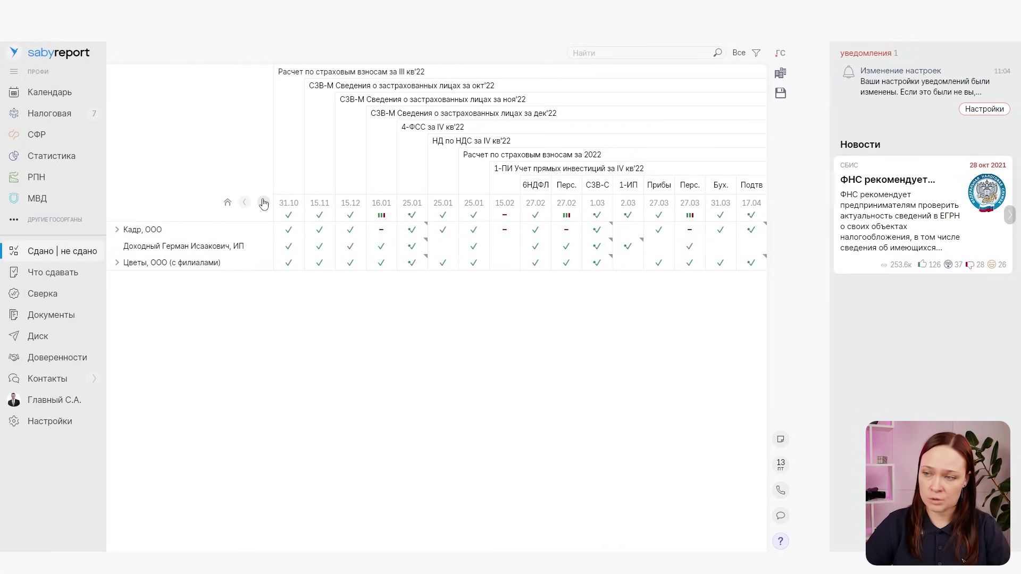
pyautogui.click(264, 203)
pyautogui.click(263, 204)
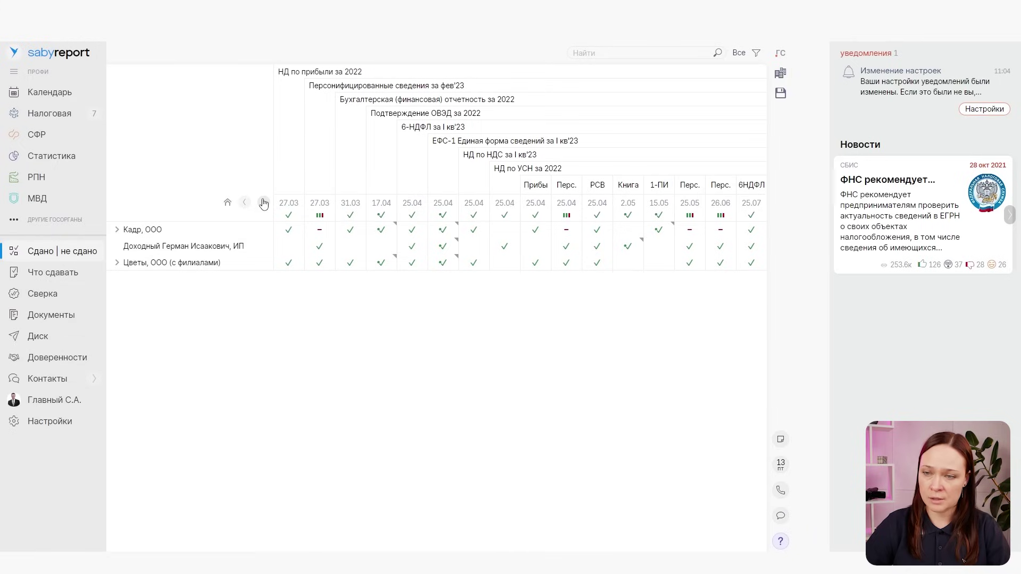
pyautogui.click(263, 203)
pyautogui.click(263, 203)
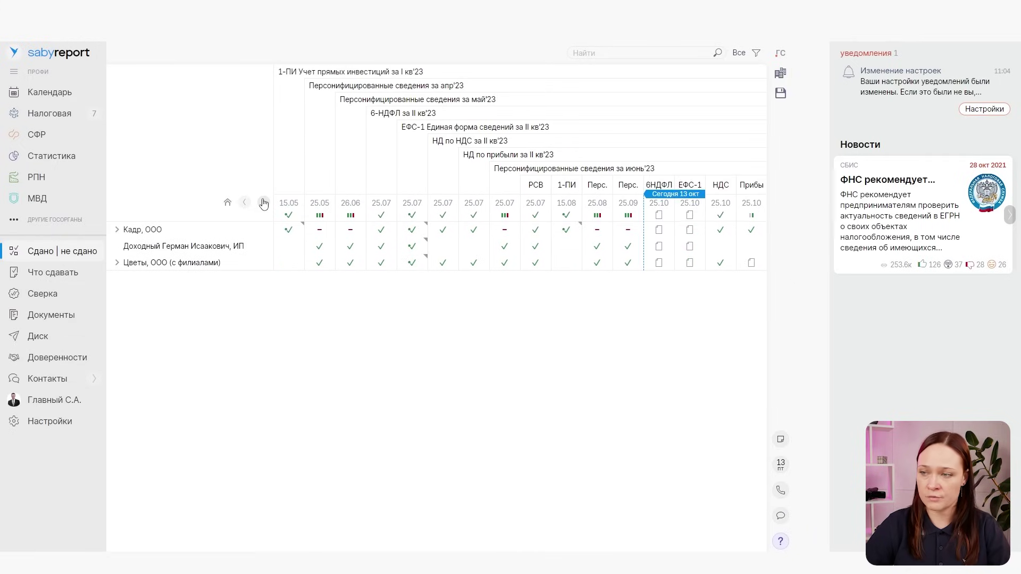
pyautogui.click(263, 204)
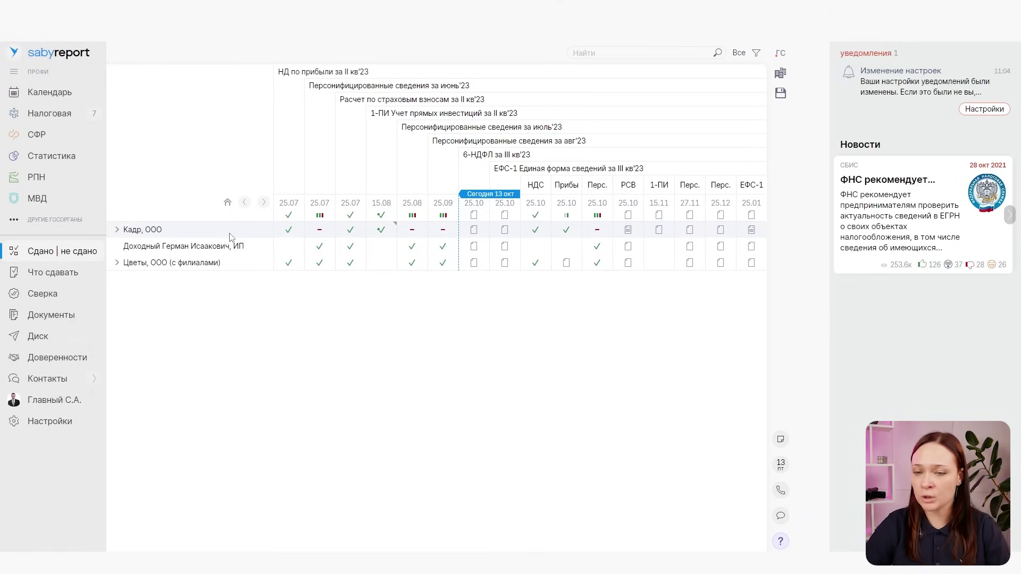
# Show the Сдано | не сдано table by responsible employee and filter it by Кадр Самостоятельный филиал
pyautogui.click(786, 77)
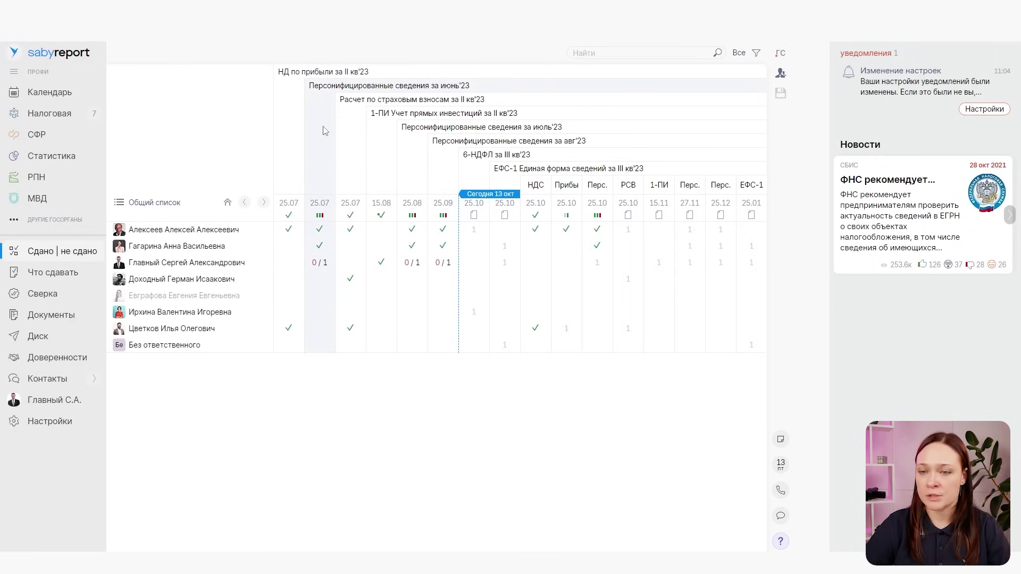
pyautogui.click(756, 53)
pyautogui.click(588, 116)
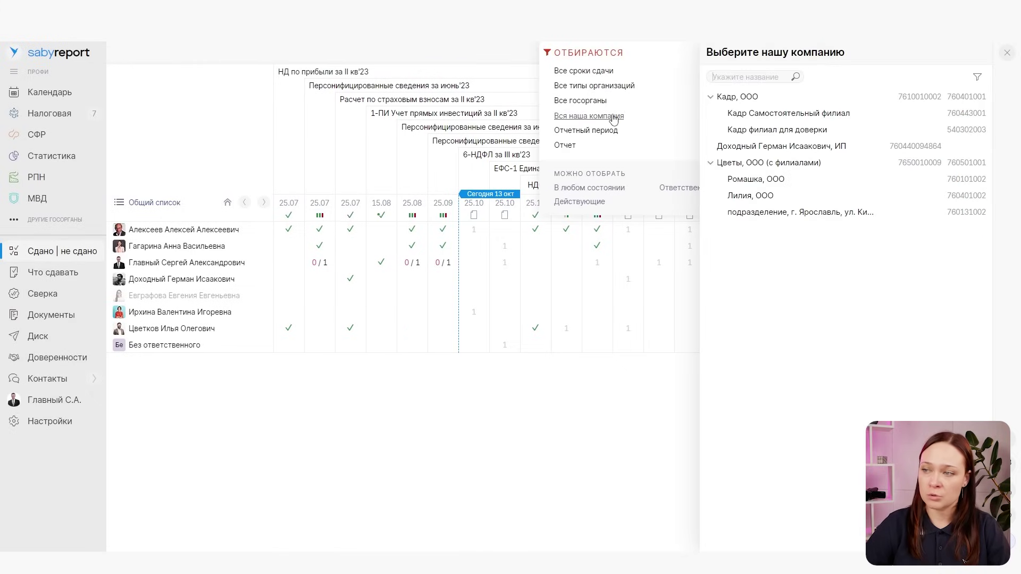
pyautogui.click(780, 118)
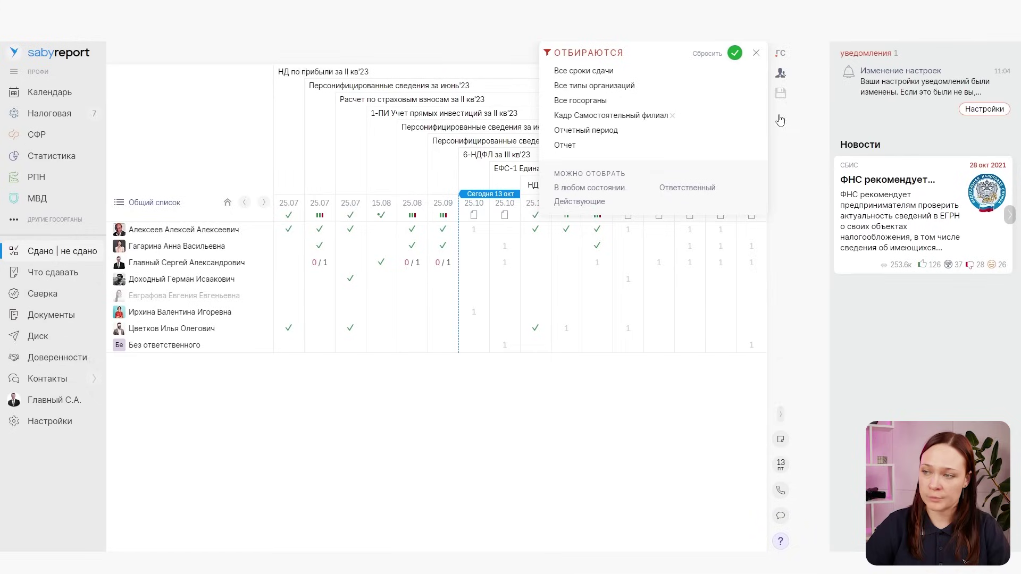
pyautogui.click(736, 53)
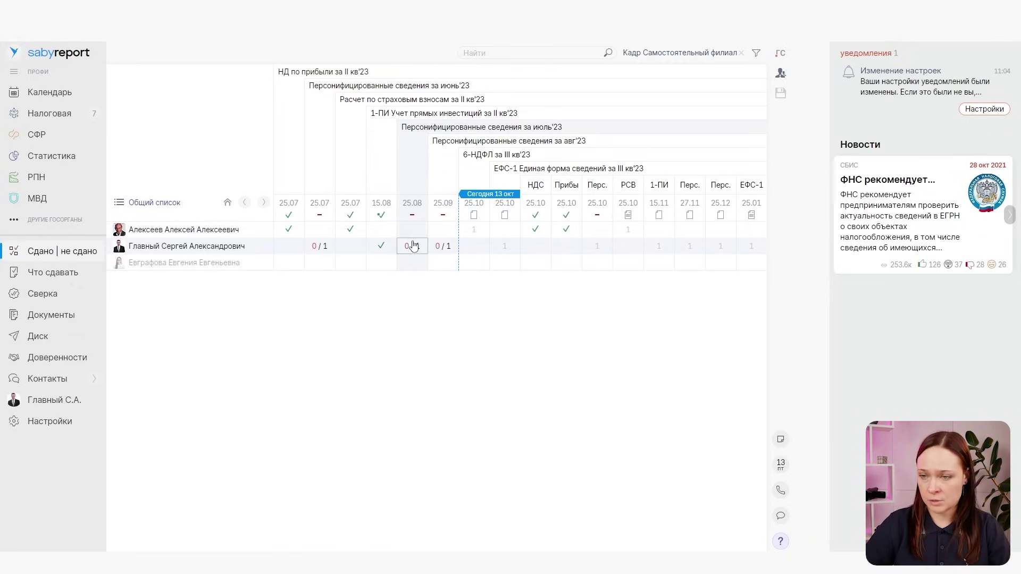
# Return the table to the organization view, expand Кадр, ООО, and create its 6-НДФЛ for III кв'23 and close the report
pyautogui.click(780, 73)
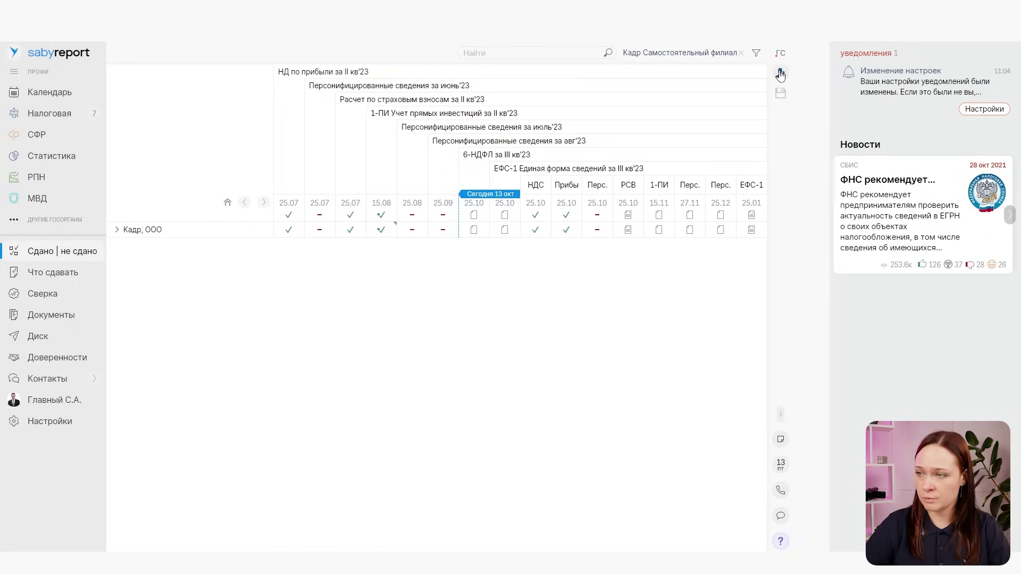
pyautogui.click(123, 232)
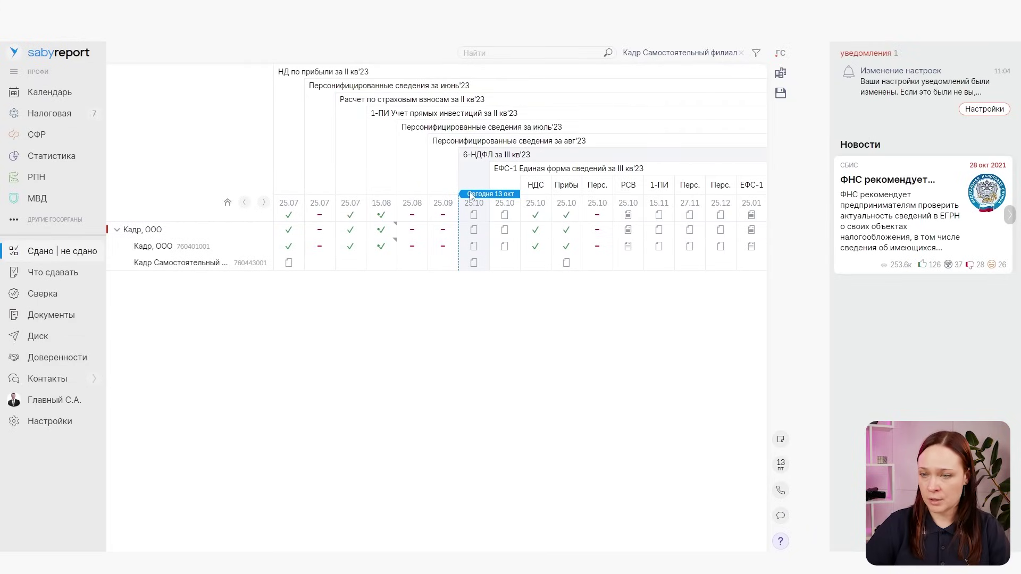
pyautogui.click(475, 232)
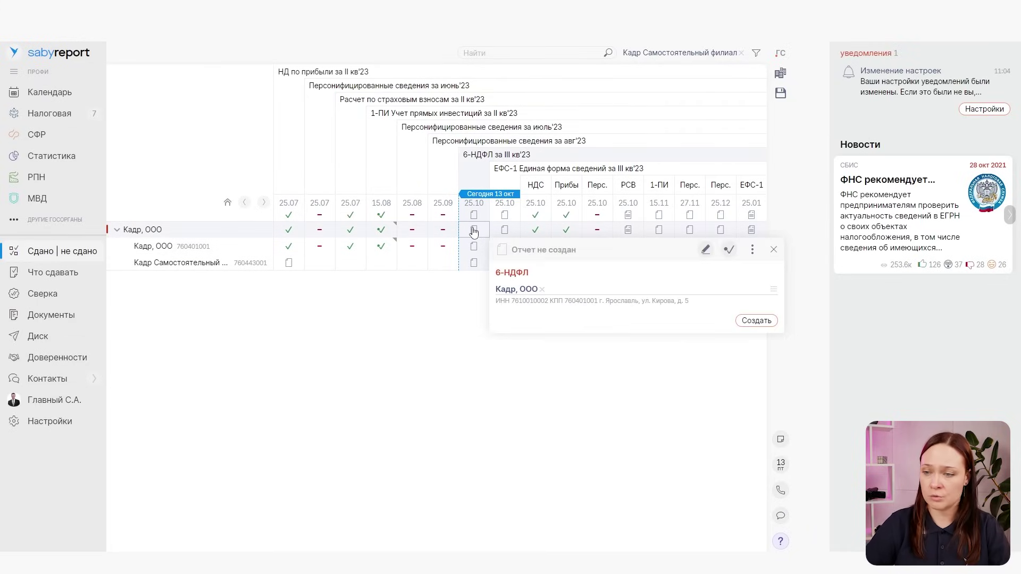
pyautogui.click(750, 321)
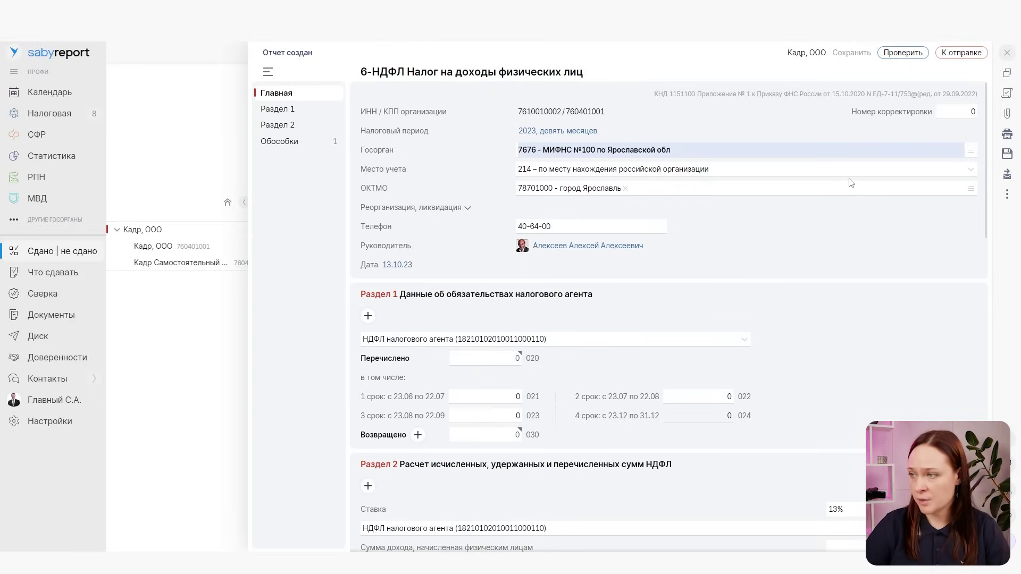
pyautogui.click(1008, 53)
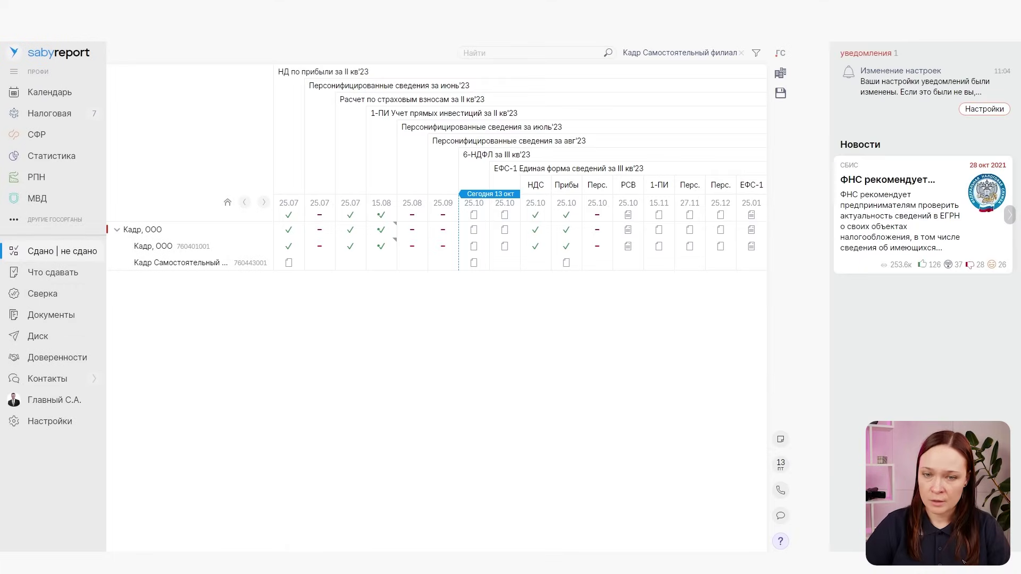
# Review the Что сдавать list for Кадр, ООО and read the filling note on the ЕФС-1 for III кв'23 in the Календарь
pyautogui.click(53, 272)
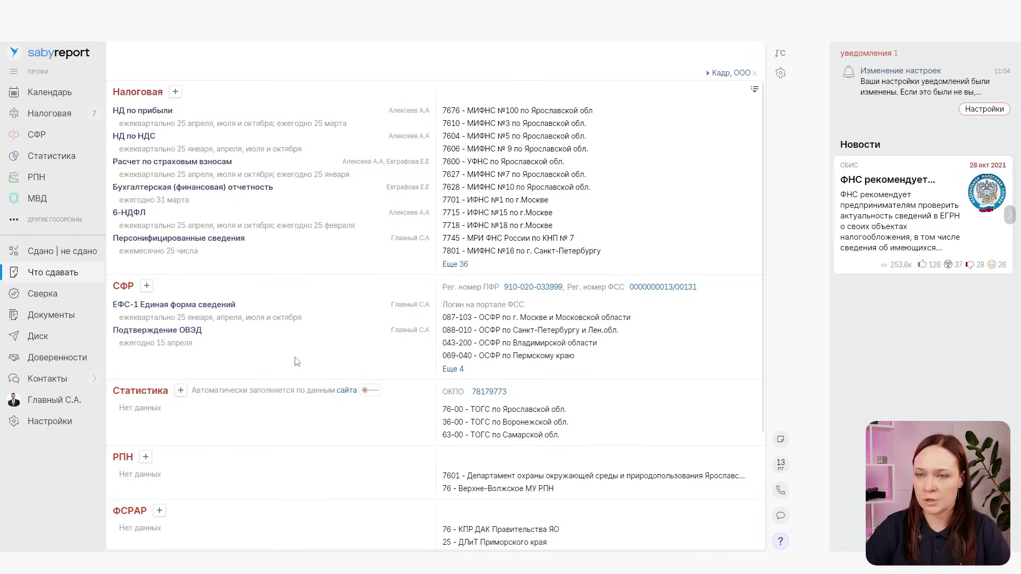
pyautogui.moveTo(308, 346)
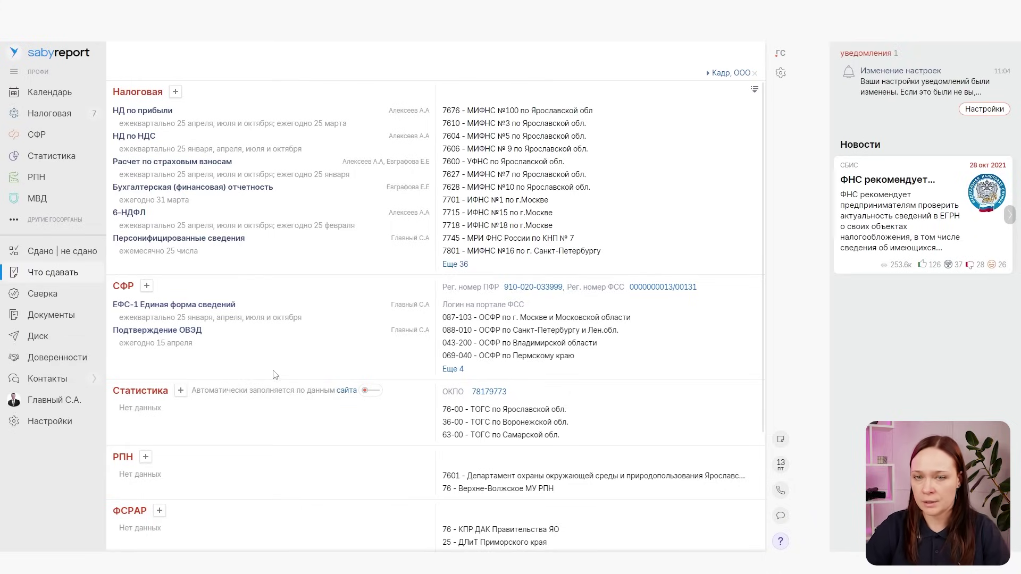
pyautogui.click(55, 96)
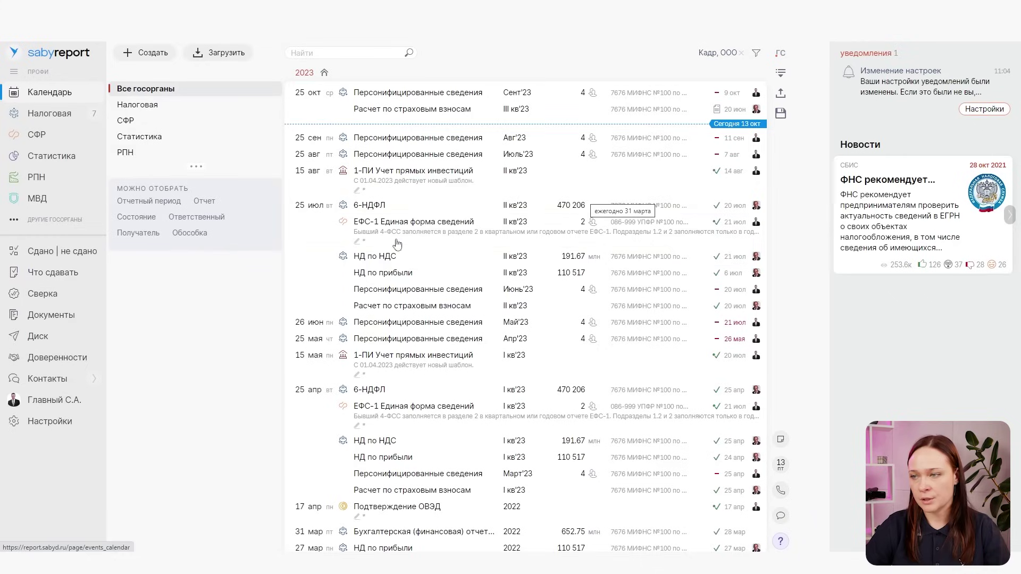
pyautogui.moveTo(457, 179)
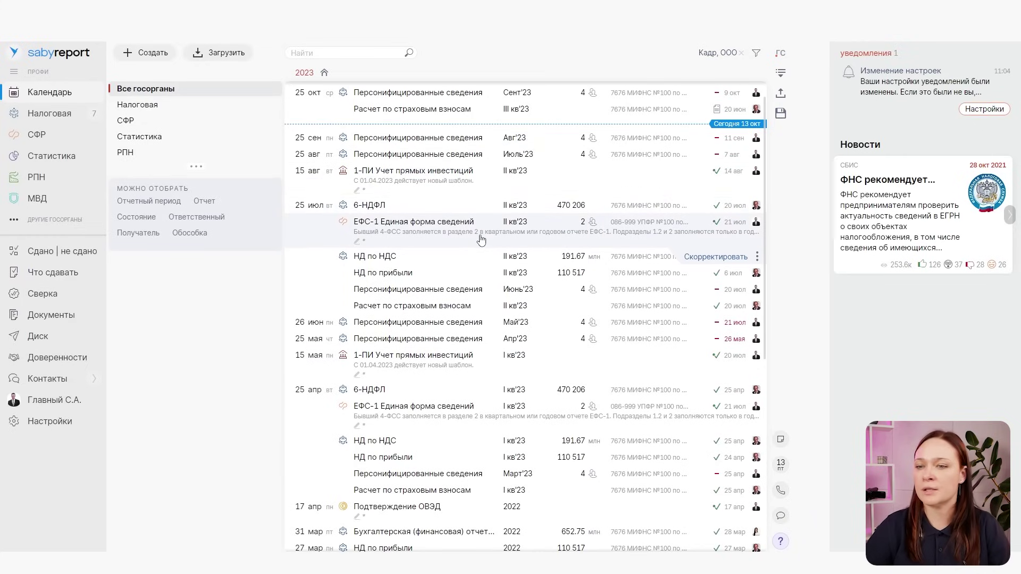
pyautogui.moveTo(498, 271)
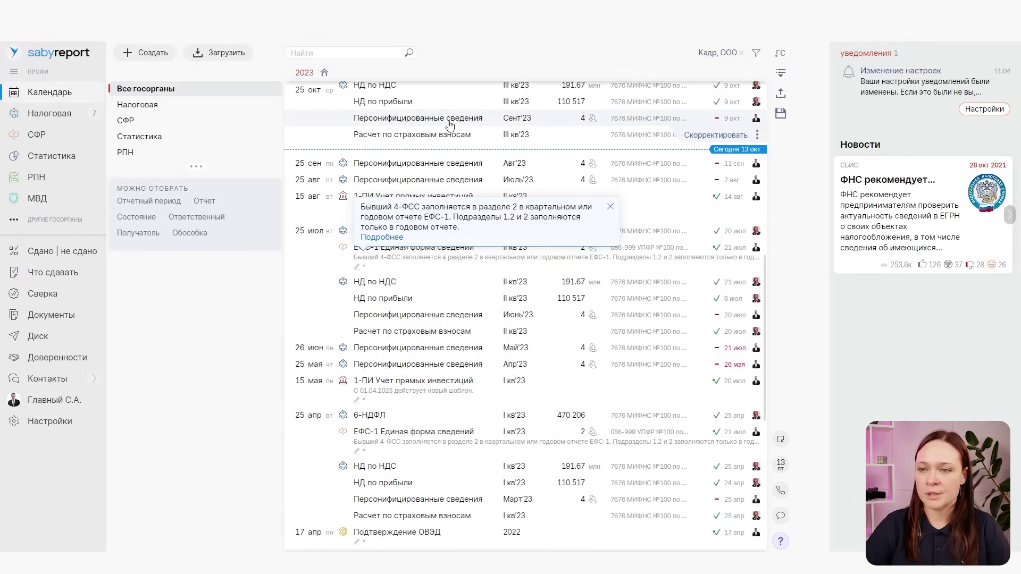
pyautogui.scroll(3, 498, 271)
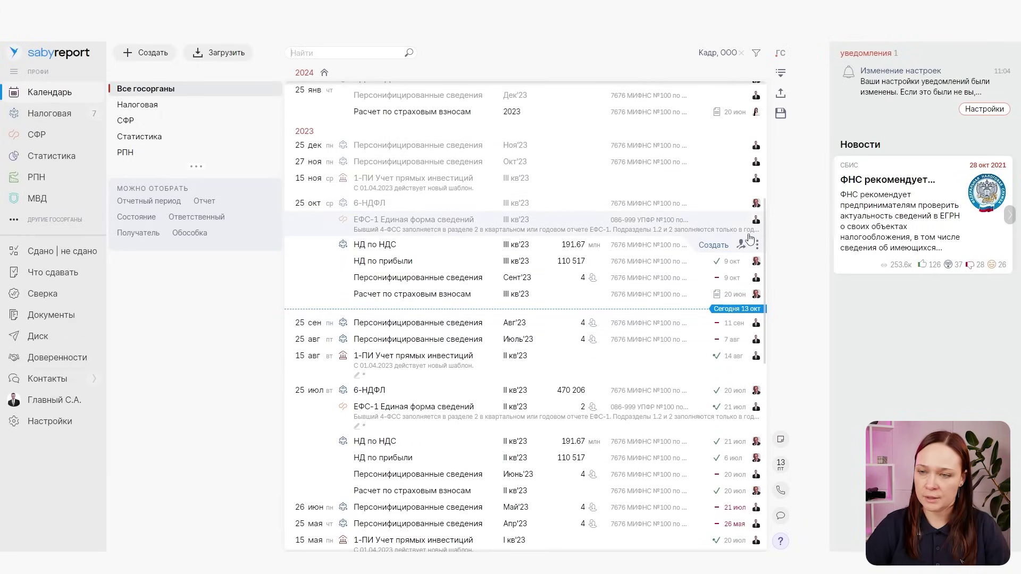
pyautogui.moveTo(751, 240)
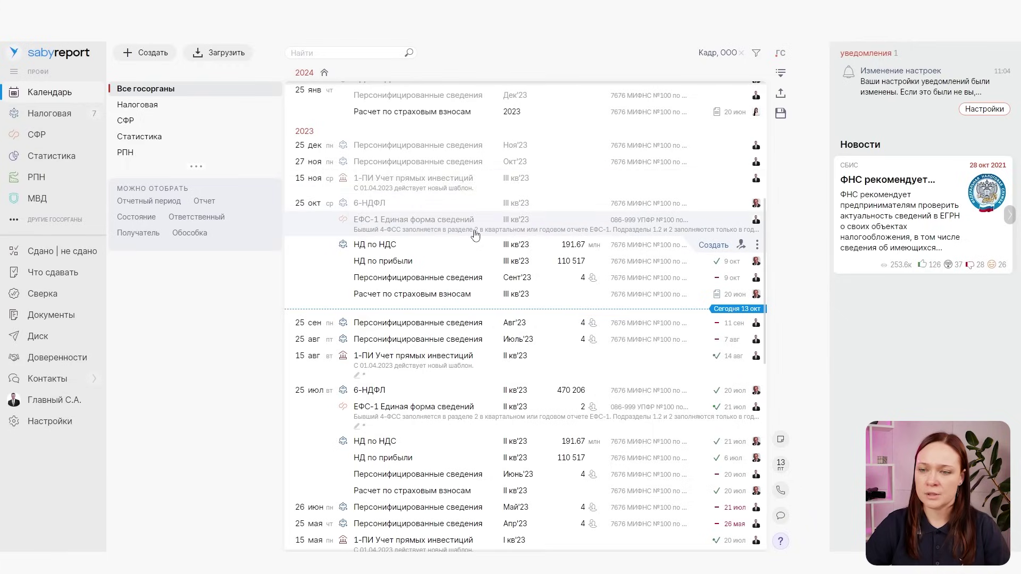
pyautogui.moveTo(440, 234)
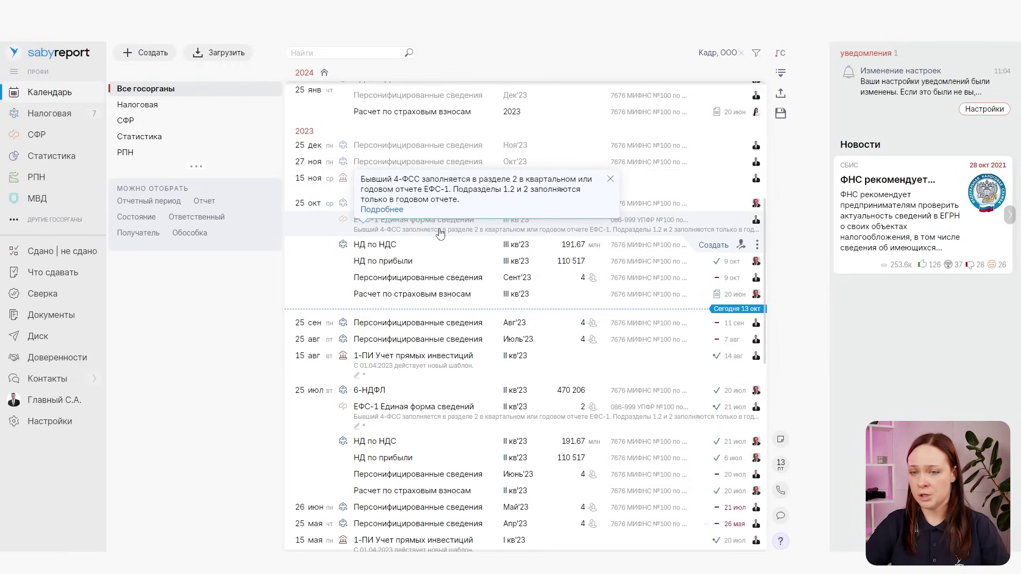
# Create a new НД по прибыли for Кадр, ООО for девять месяцев 2023 from the Календарь
pyautogui.click(141, 56)
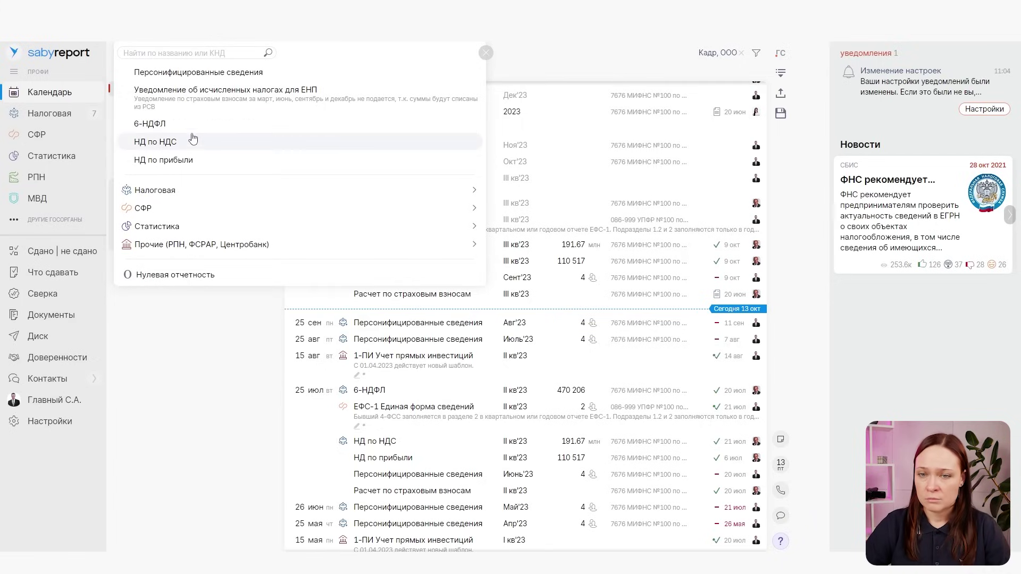
pyautogui.click(195, 161)
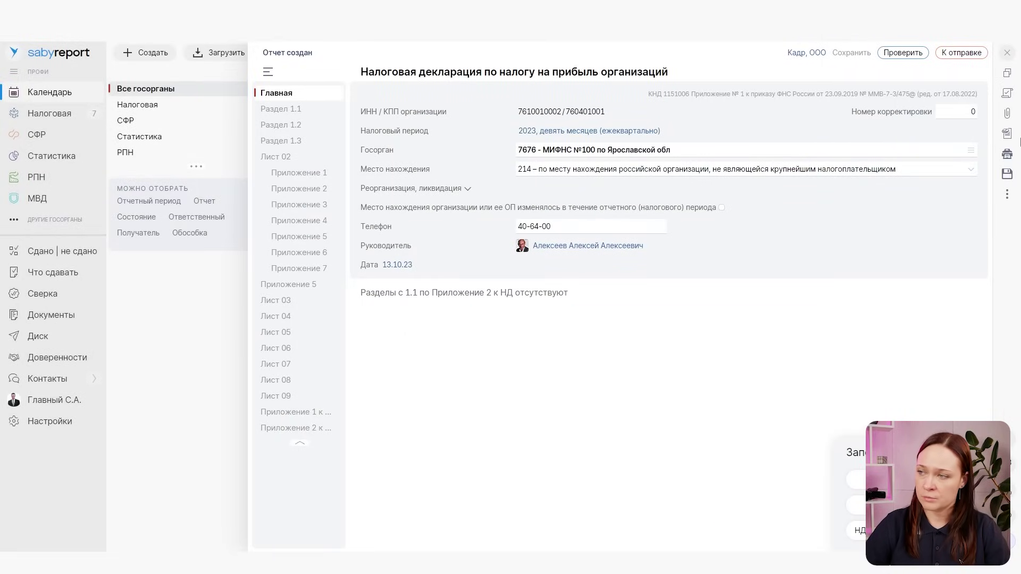
# Save the НД по прибыли report for Кадр, ООО and close it
pyautogui.click(1007, 53)
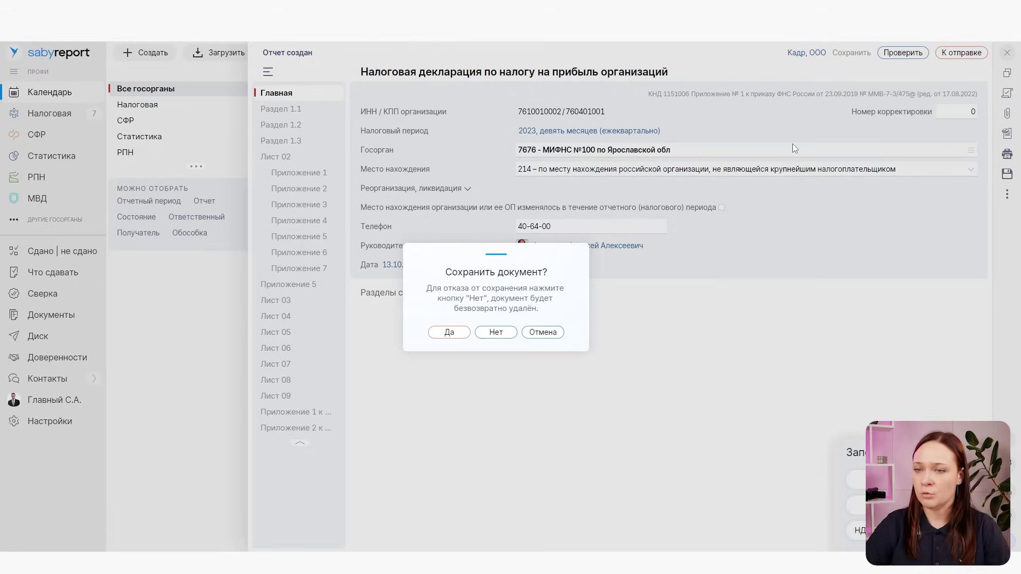
pyautogui.click(544, 333)
pyautogui.click(853, 52)
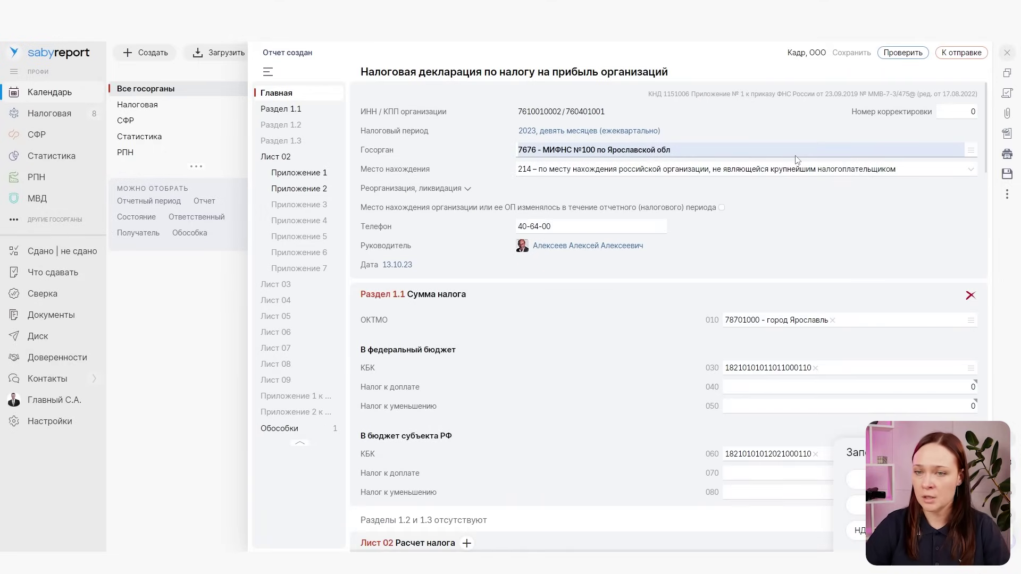
pyautogui.click(1008, 54)
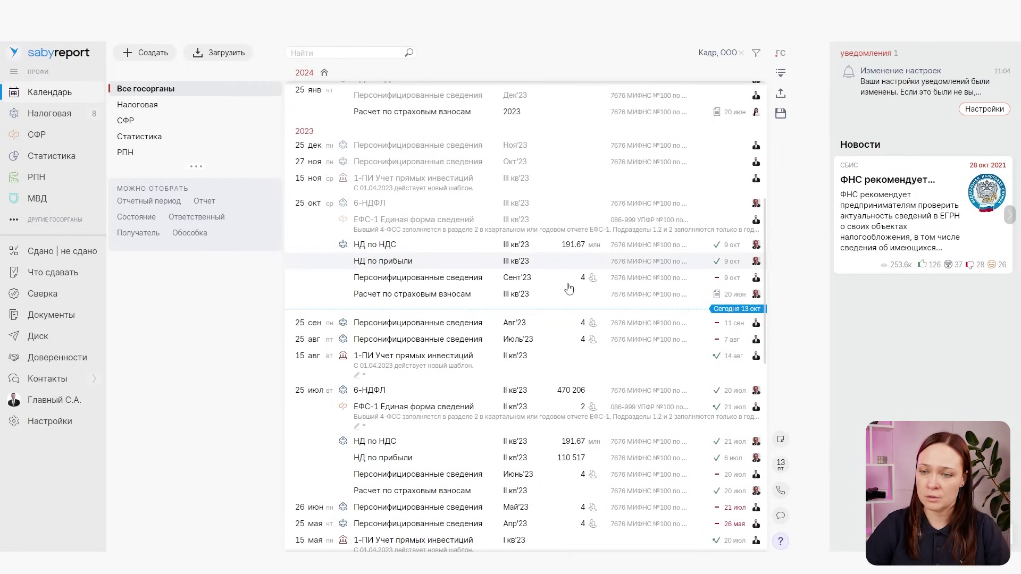
# Browse the Календарь to the 2024 reports and show the available actions for Расчет по страховым взносам for I кв'24
pyautogui.moveTo(572, 286)
pyautogui.scroll(6, 569, 286)
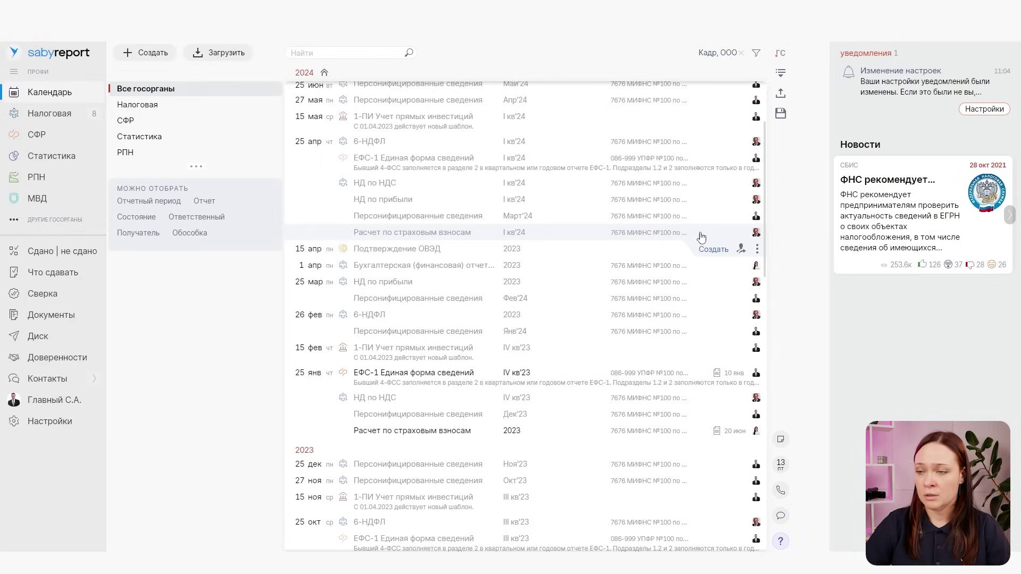
pyautogui.click(758, 250)
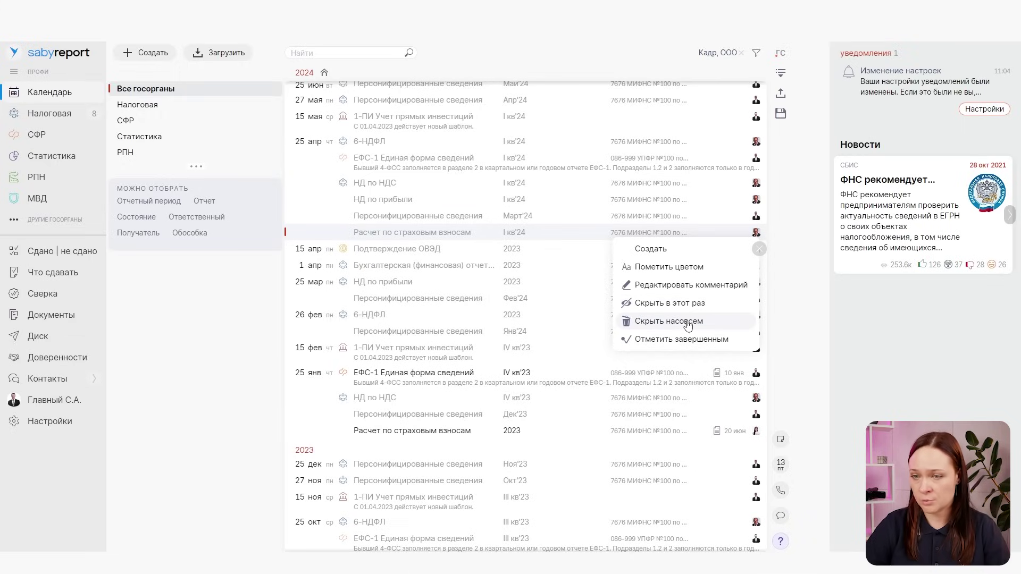
pyautogui.click(760, 251)
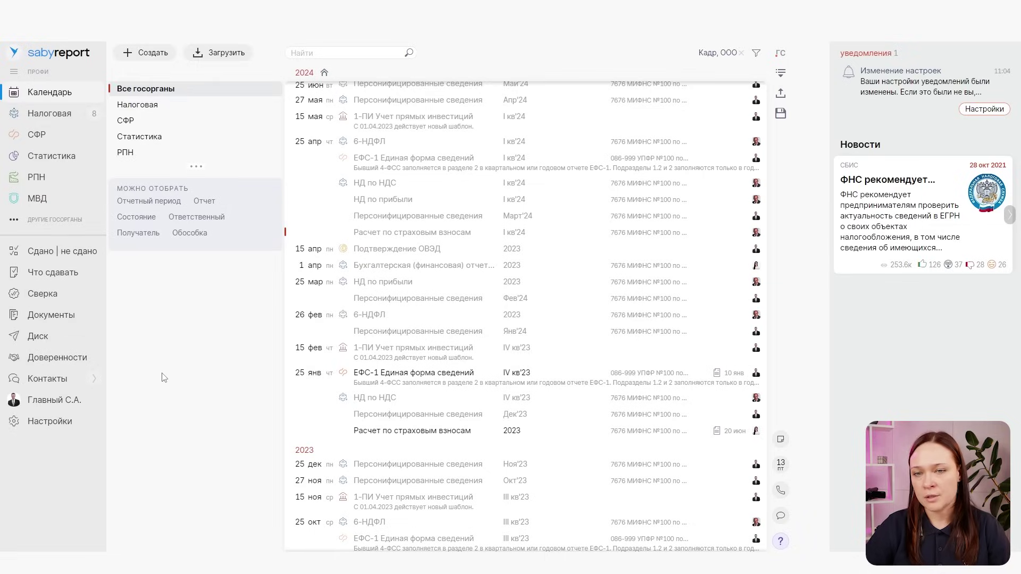
# In the interface settings, preview several colour themes and select the light grey theme with the crimson accent
pyautogui.click(58, 423)
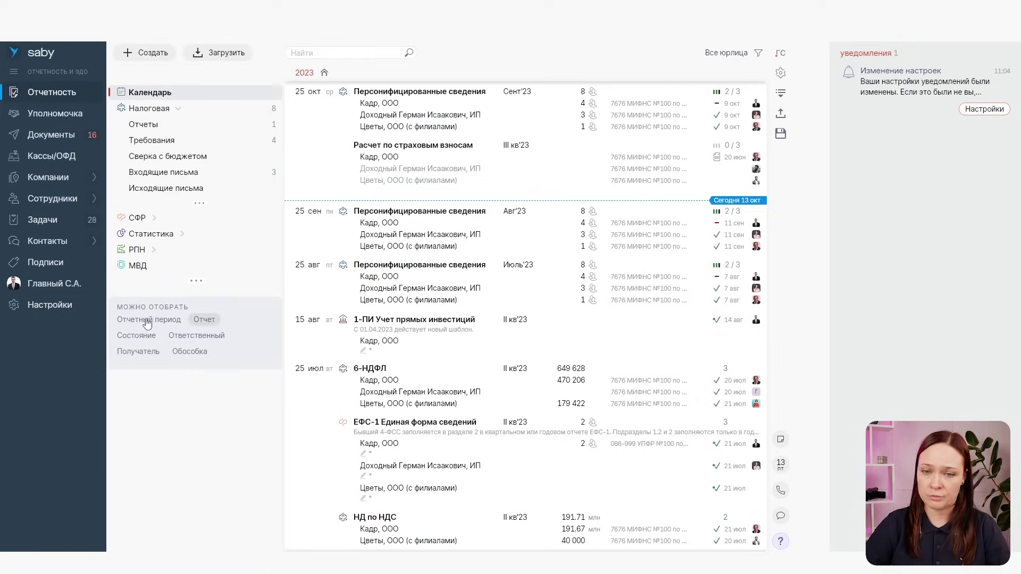
pyautogui.moveTo(70, 307)
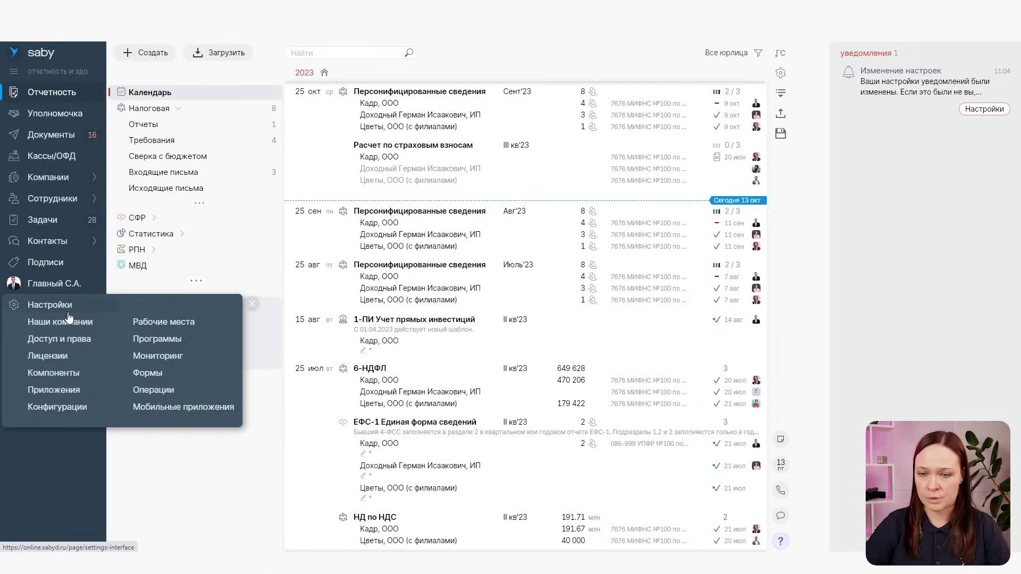
pyautogui.click(68, 313)
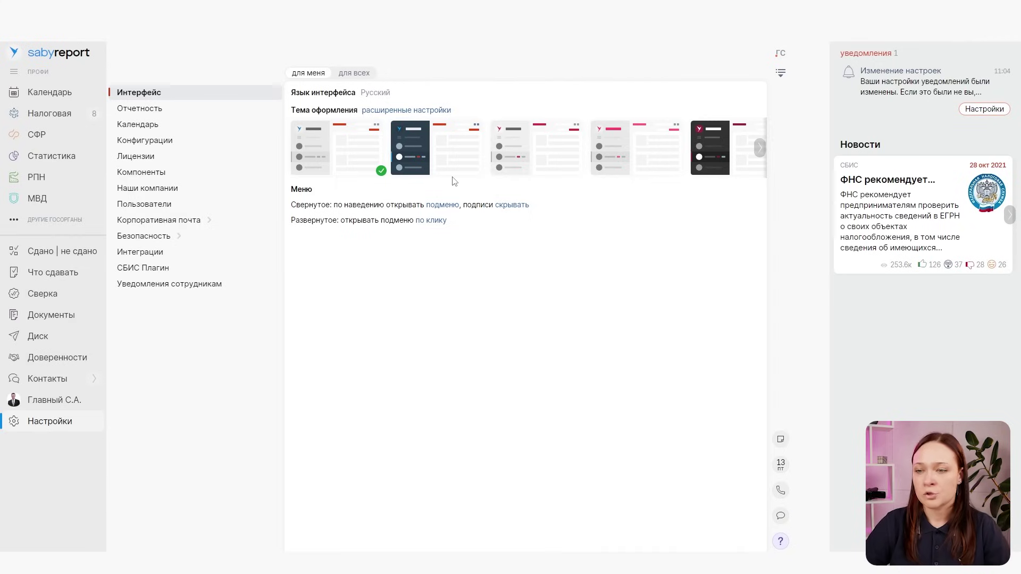
pyautogui.click(434, 147)
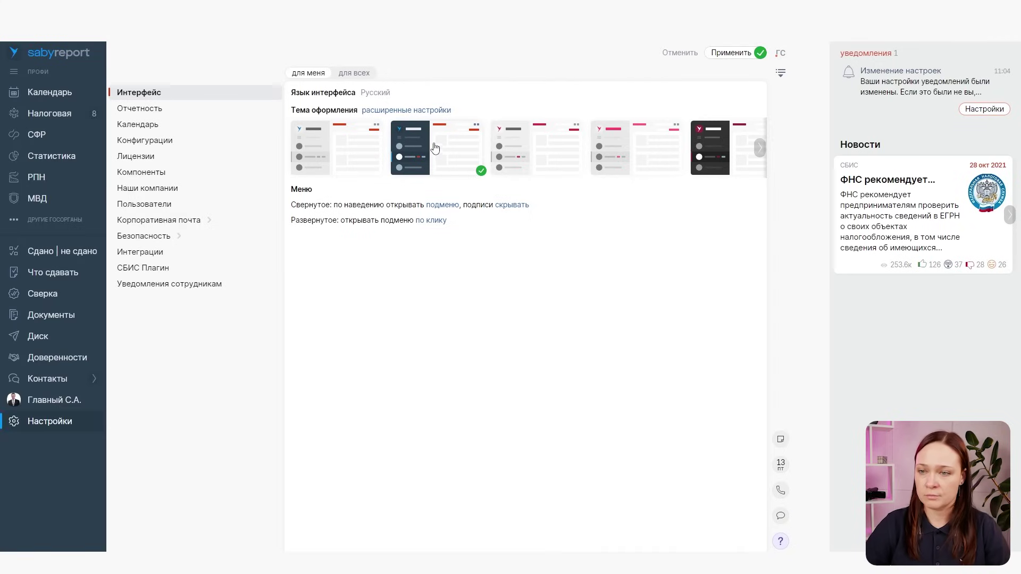
pyautogui.click(550, 146)
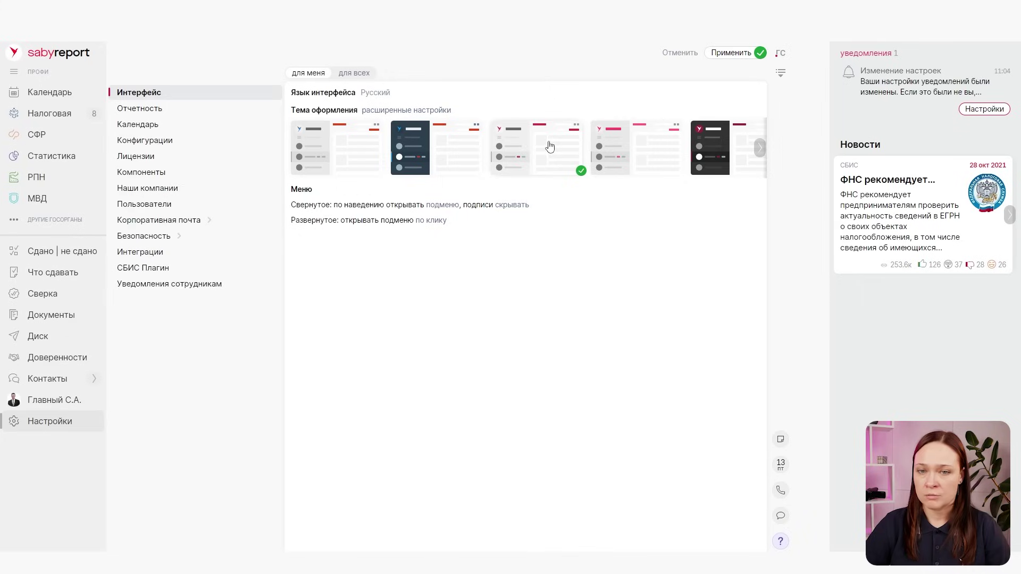
pyautogui.click(623, 154)
pyautogui.click(760, 148)
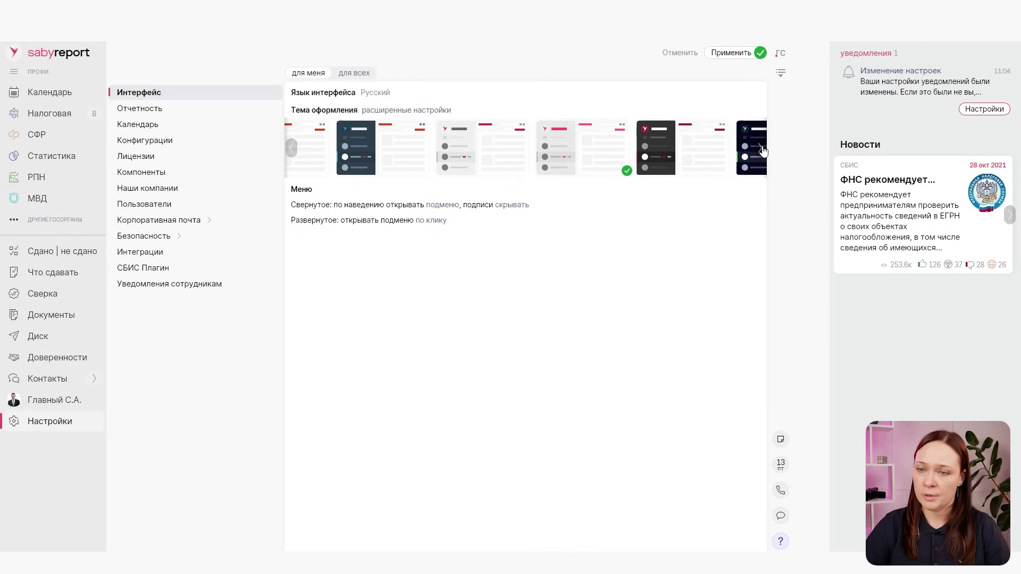
pyautogui.click(634, 158)
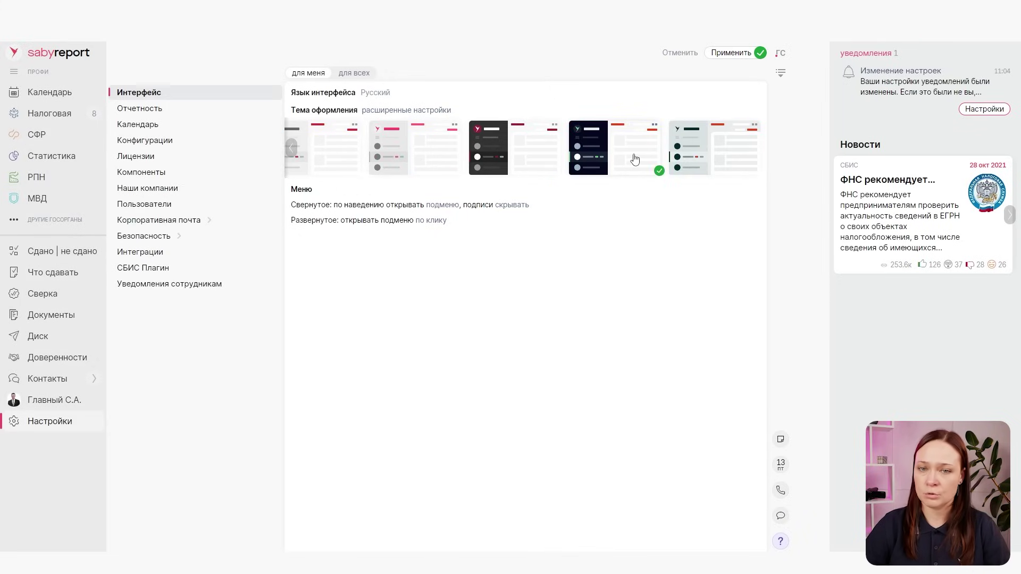
pyautogui.click(342, 153)
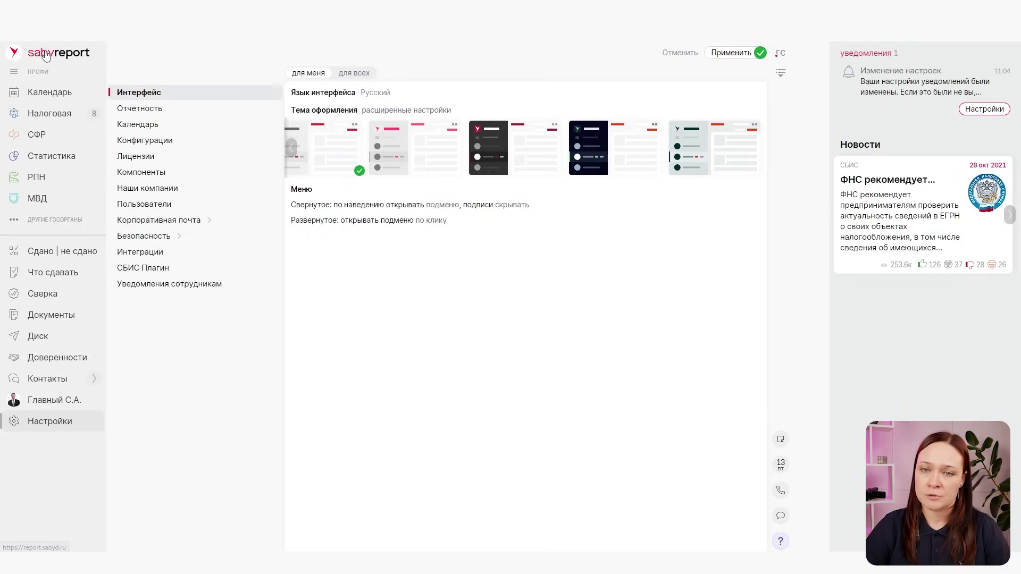
# In the theme's advanced settings, change the Иконки colour under Акцентный цвет to yellow-orange and apply the theme
pyautogui.click(445, 110)
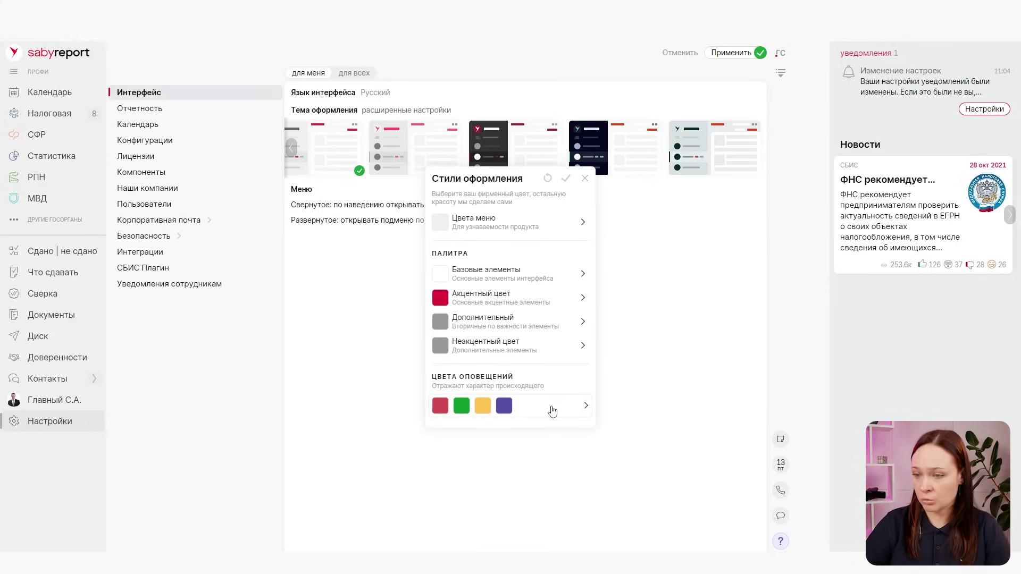
pyautogui.click(560, 292)
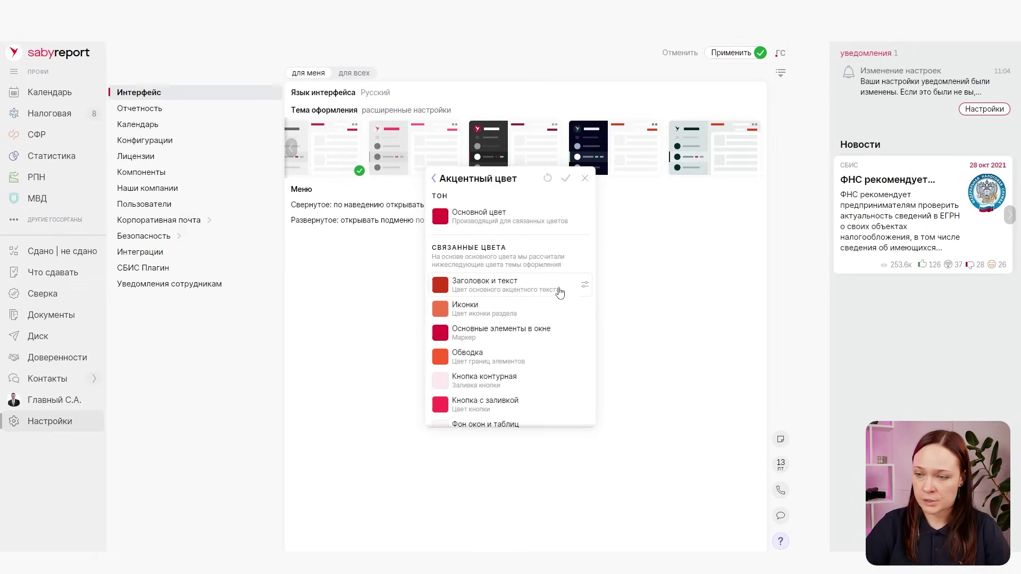
pyautogui.scroll(-1, 519, 319)
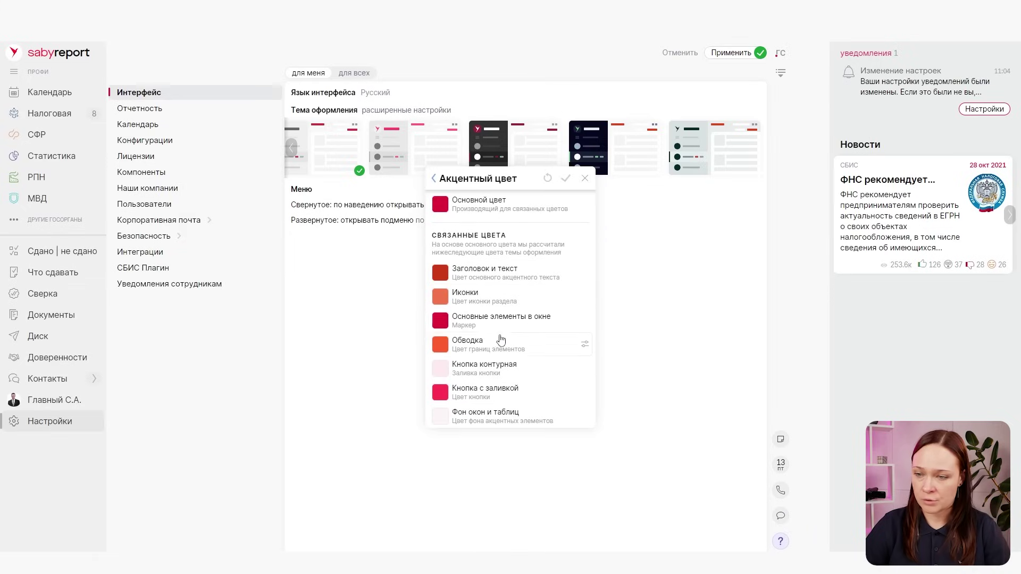
pyautogui.click(499, 299)
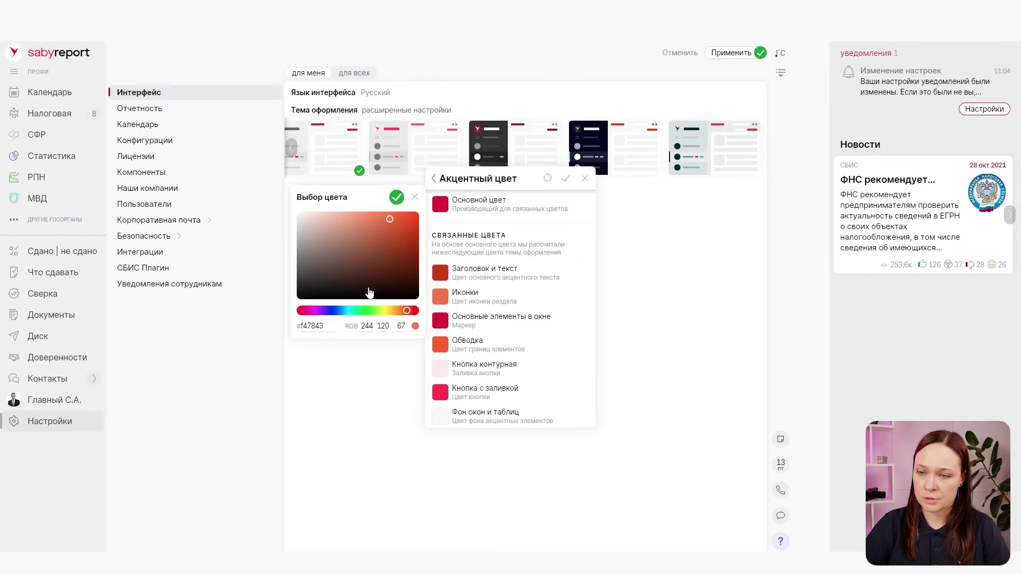
pyautogui.click(384, 312)
pyautogui.click(368, 311)
pyautogui.moveTo(347, 311); pyautogui.dragTo(393, 311)
pyautogui.click(396, 197)
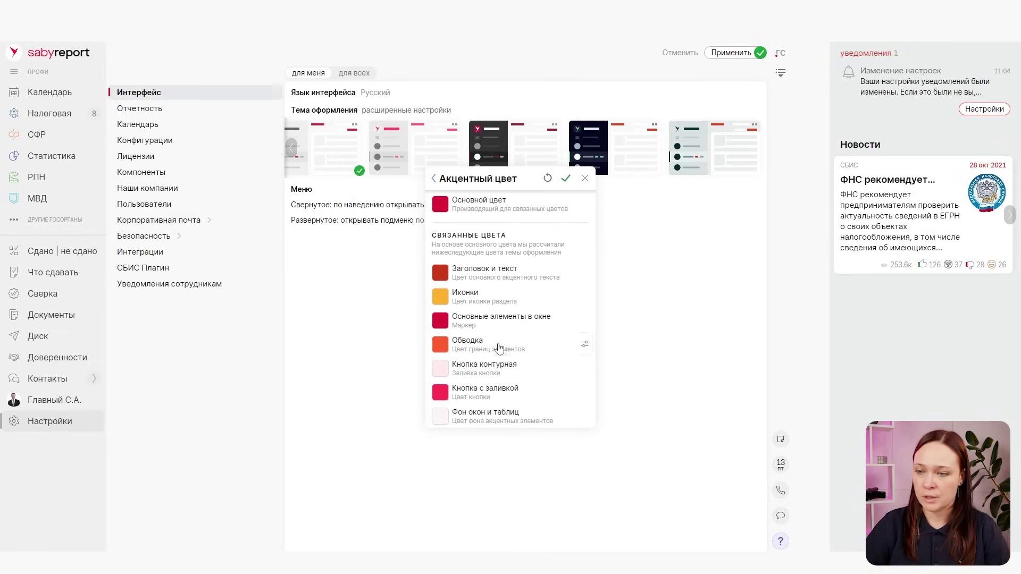
pyautogui.click(565, 179)
pyautogui.click(729, 53)
pyautogui.click(471, 328)
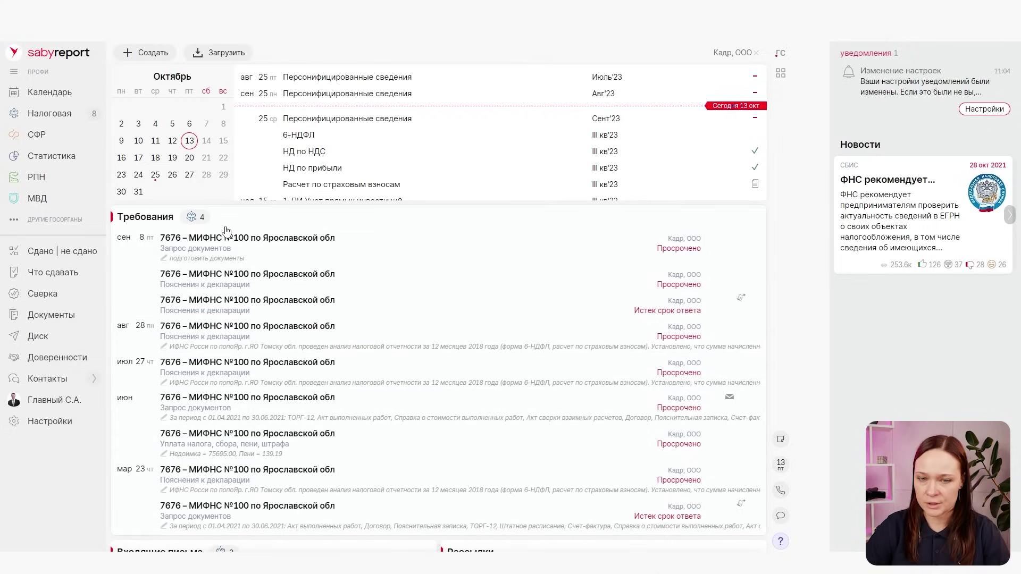
# Review the Сверка section and the Сверка НДС details for Кадр, ООО for III квартал'23
pyautogui.click(57, 293)
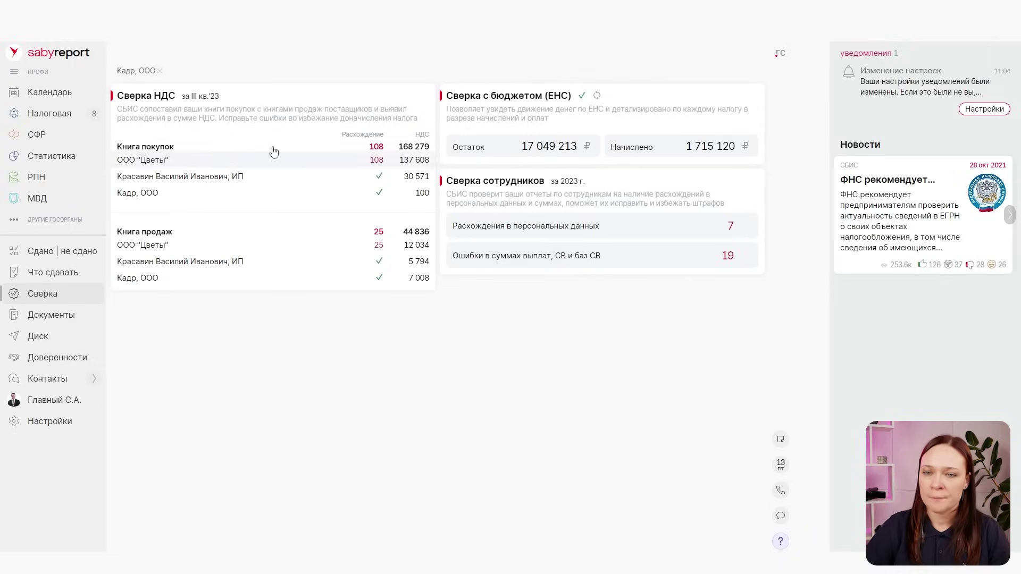
pyautogui.click(199, 101)
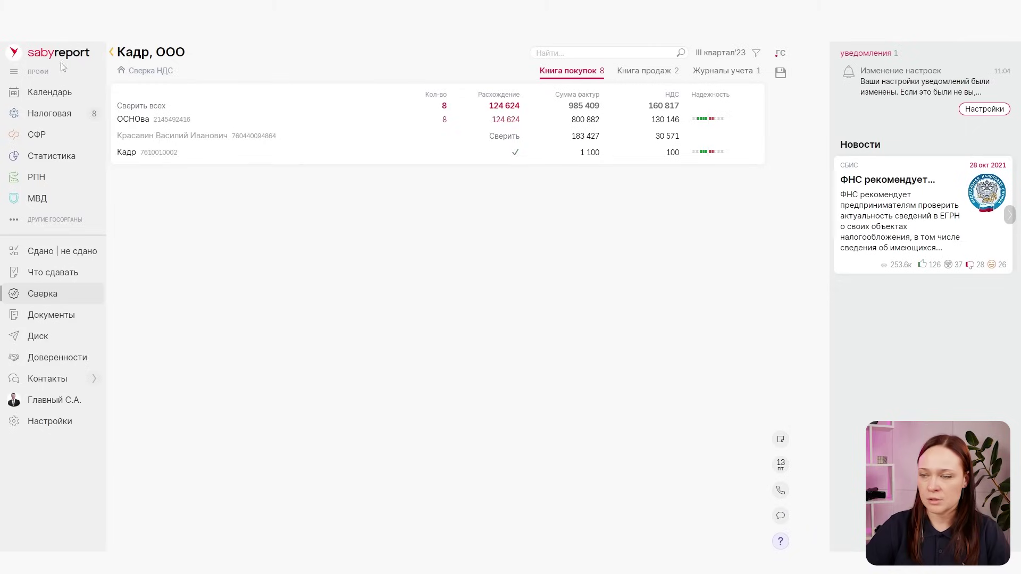
pyautogui.click(148, 56)
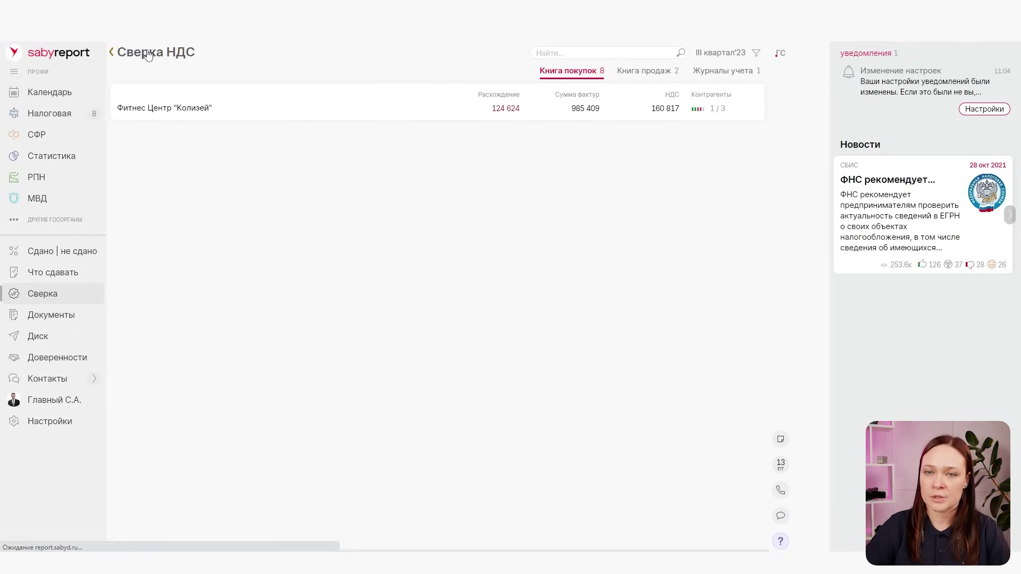
pyautogui.click(150, 56)
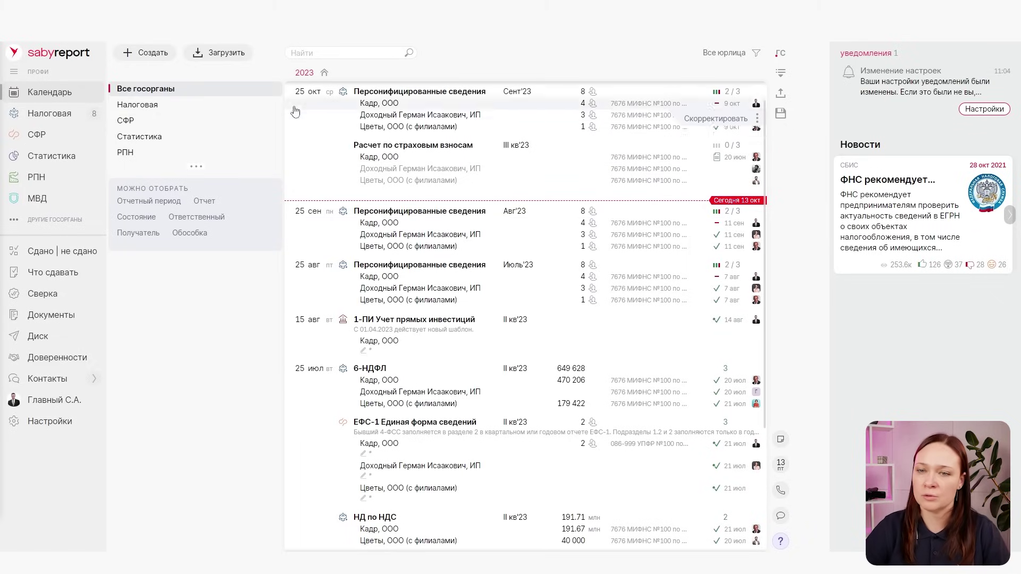
# Show the list of report forms that can be created from the Календарь
pyautogui.click(149, 55)
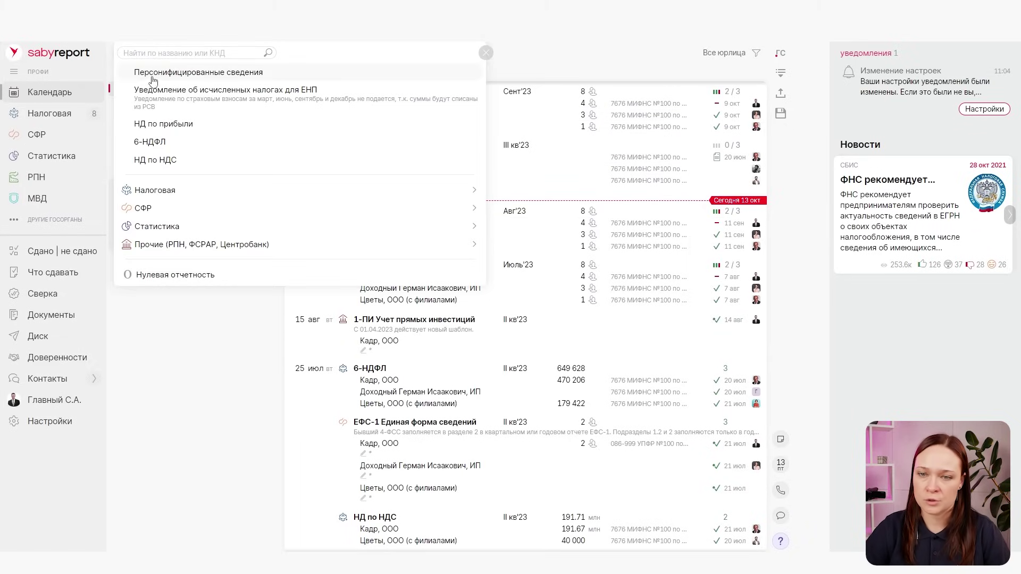
pyautogui.click(487, 55)
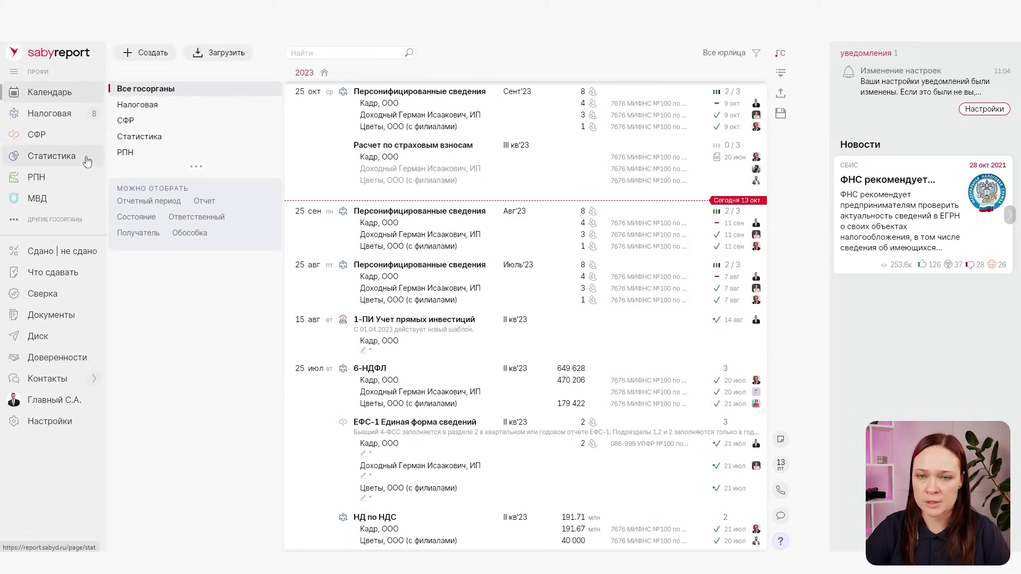
# In Статистика, find П-1 and create a П-1 Производство и отгрузка товаров report for Кадр, ООО for сентябрь 2023
pyautogui.click(73, 158)
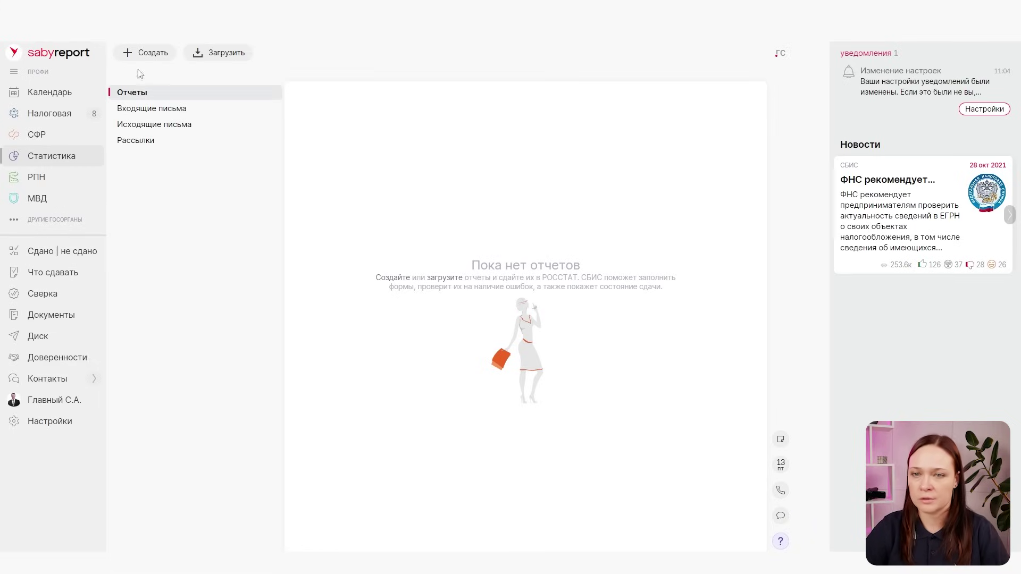
pyautogui.click(142, 52)
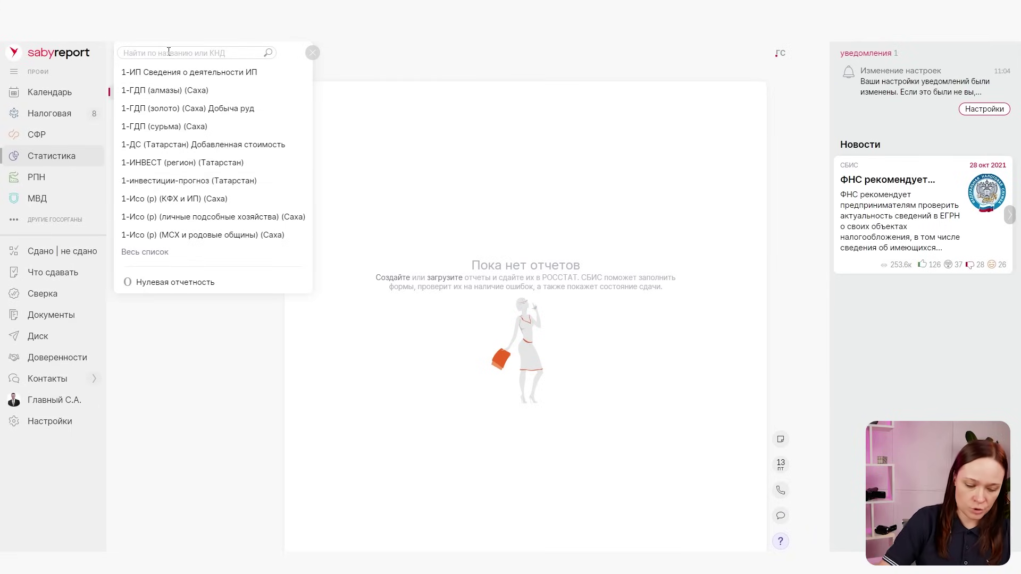
pyautogui.write('П-1')
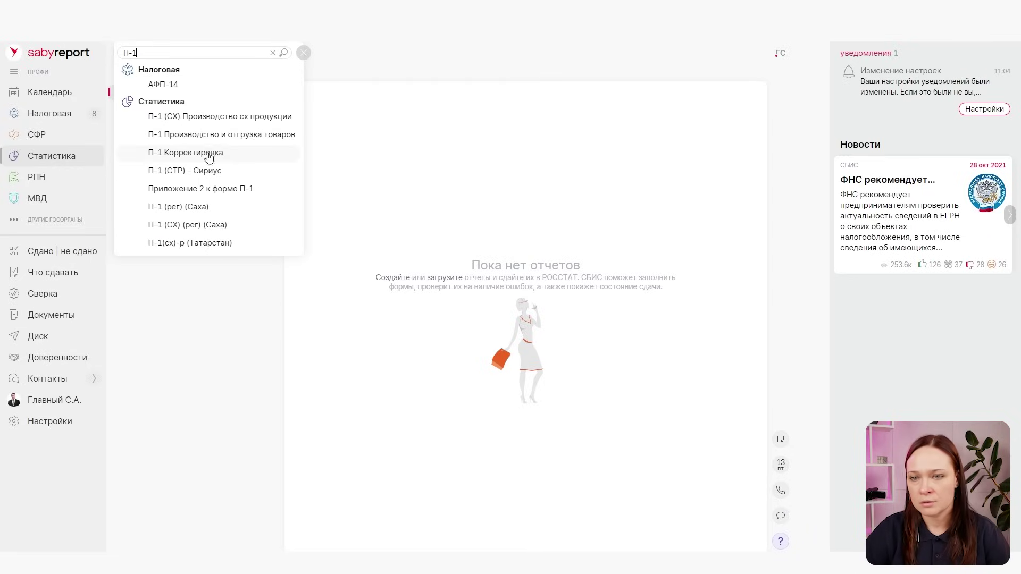
pyautogui.click(218, 133)
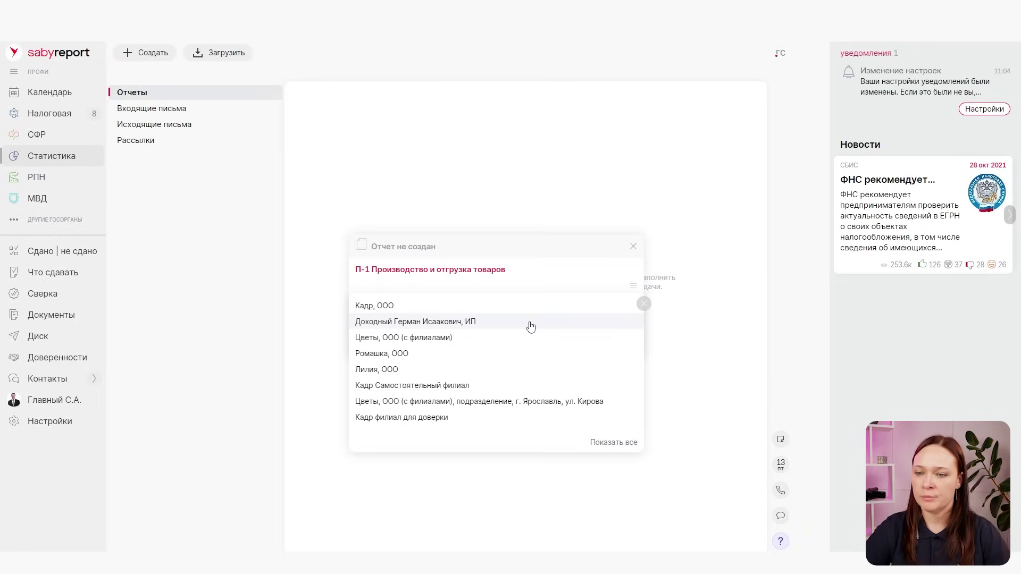
pyautogui.click(431, 303)
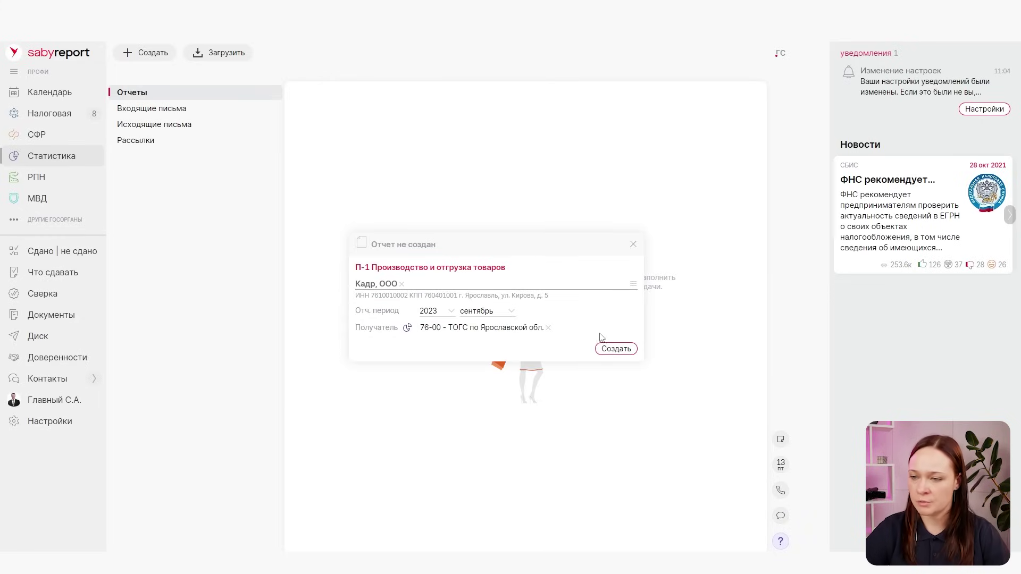
pyautogui.click(612, 347)
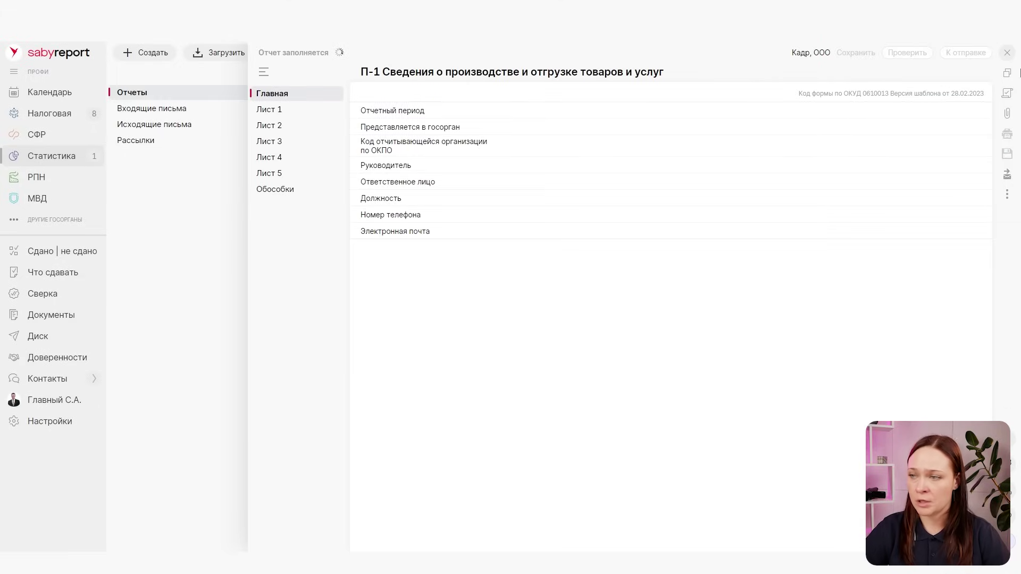
# Collapse the main menu, widen the П-1 report pane, and hide and restore the report's section list
pyautogui.click(14, 71)
pyautogui.click(264, 72)
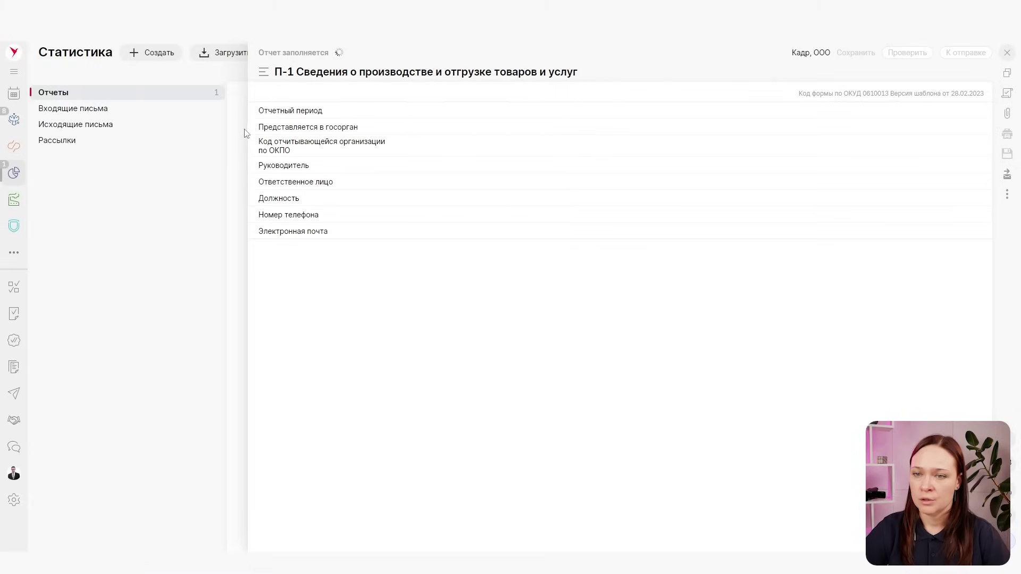
pyautogui.moveTo(250, 129); pyautogui.dragTo(40, 137)
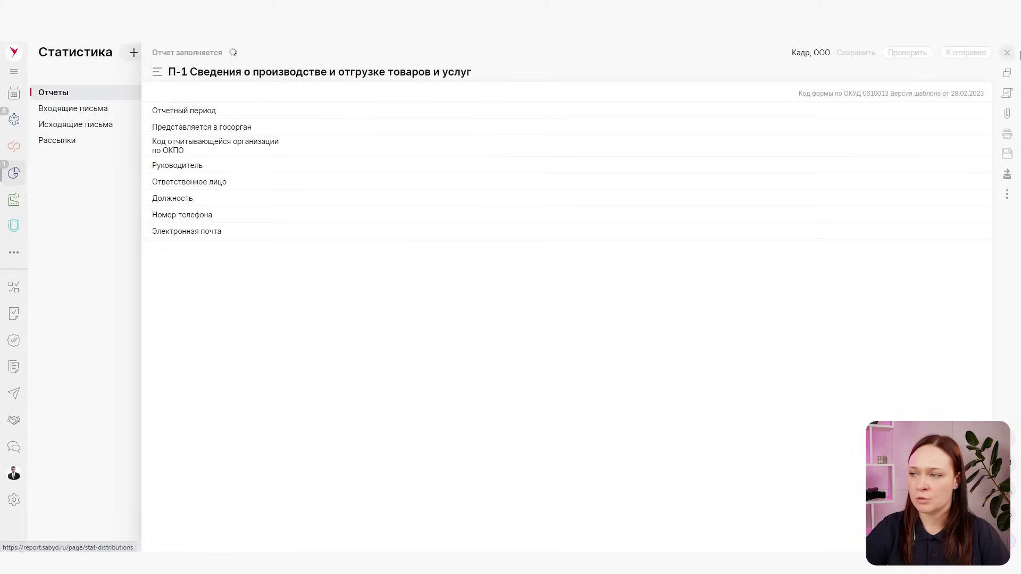
pyautogui.click(157, 71)
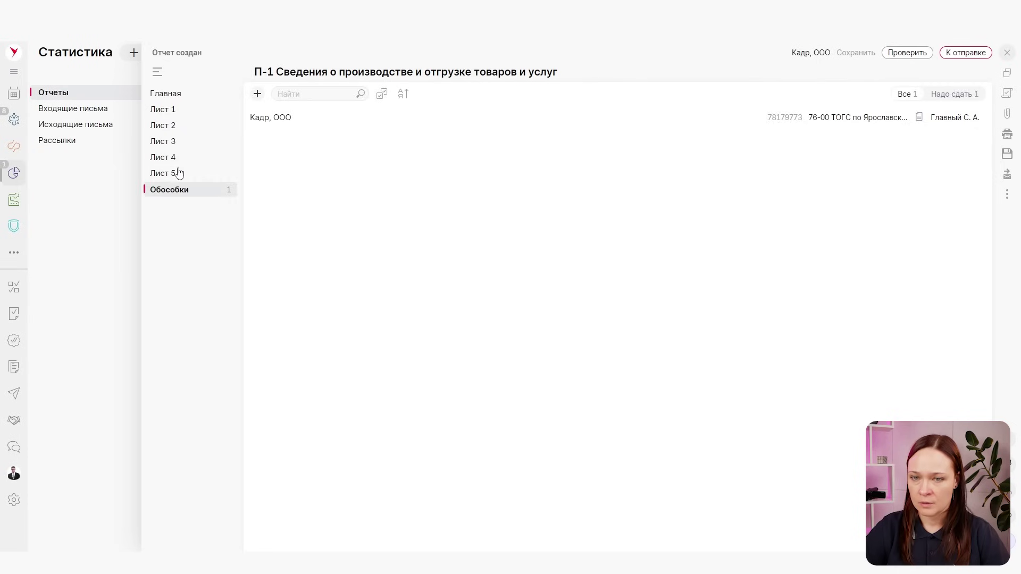
# Open Лист 5 of the П-1 report and open the Розница row for filling
pyautogui.click(175, 173)
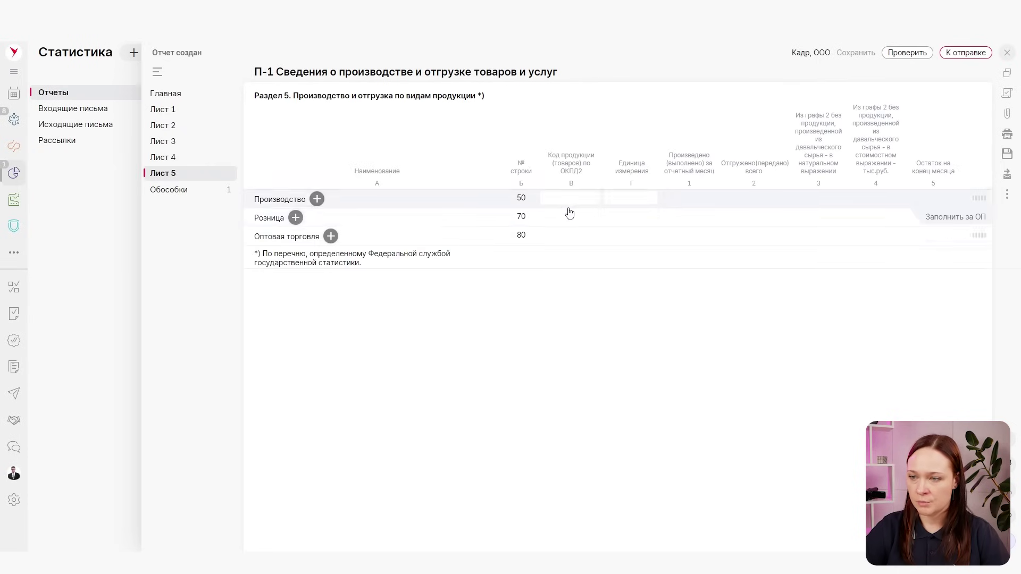
pyautogui.click(695, 218)
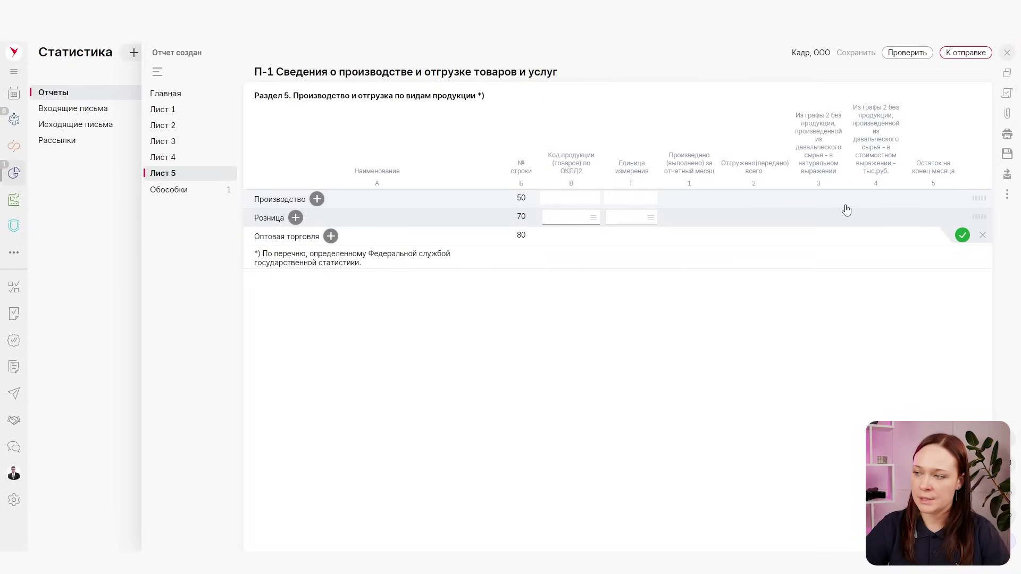
# On Лист 4, fill in Грузооборот by subdivision, entering 3 for Кадр, ООО for the reporting month
pyautogui.click(178, 156)
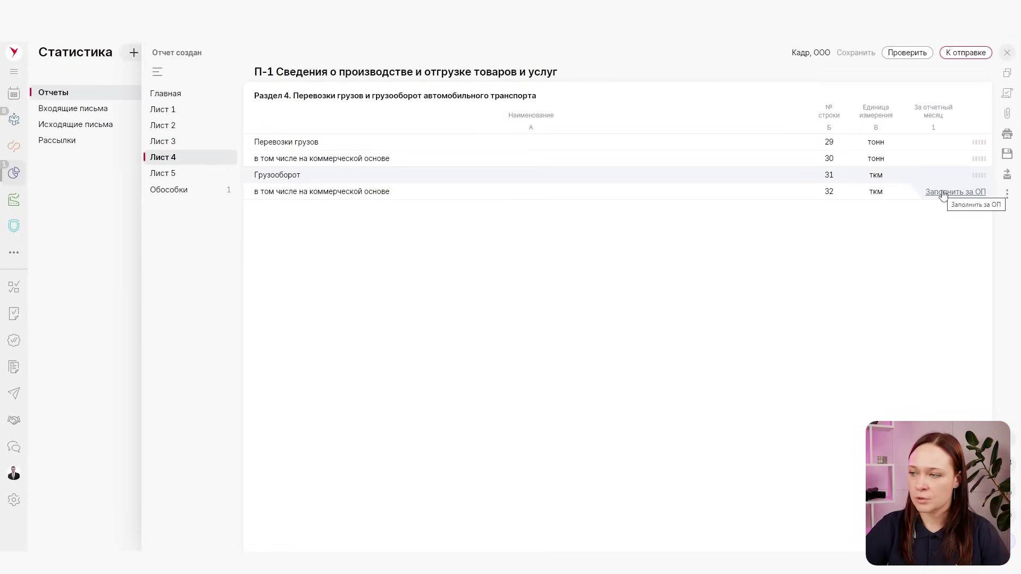
pyautogui.click(942, 193)
pyautogui.click(726, 113)
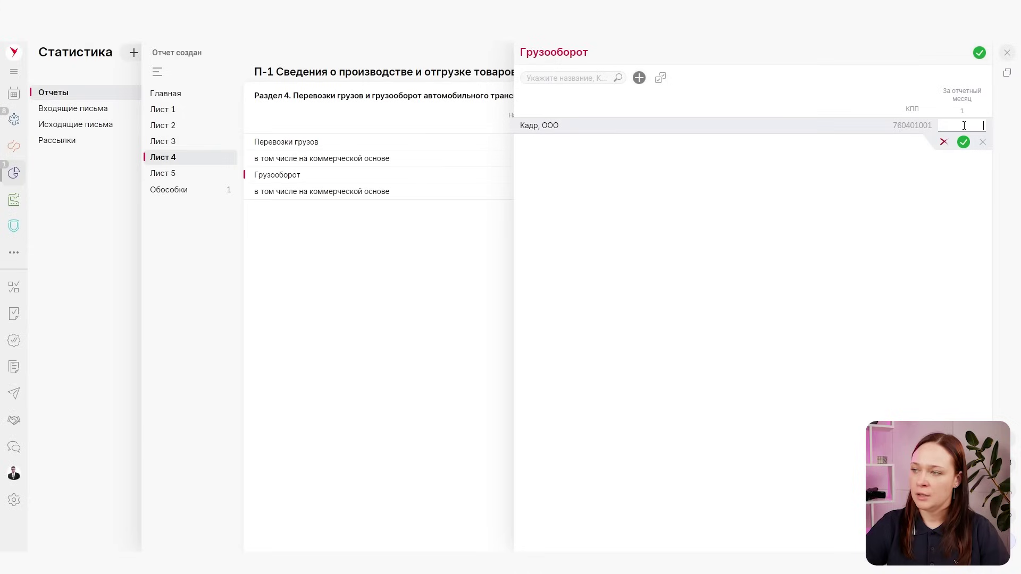
pyautogui.write('3')
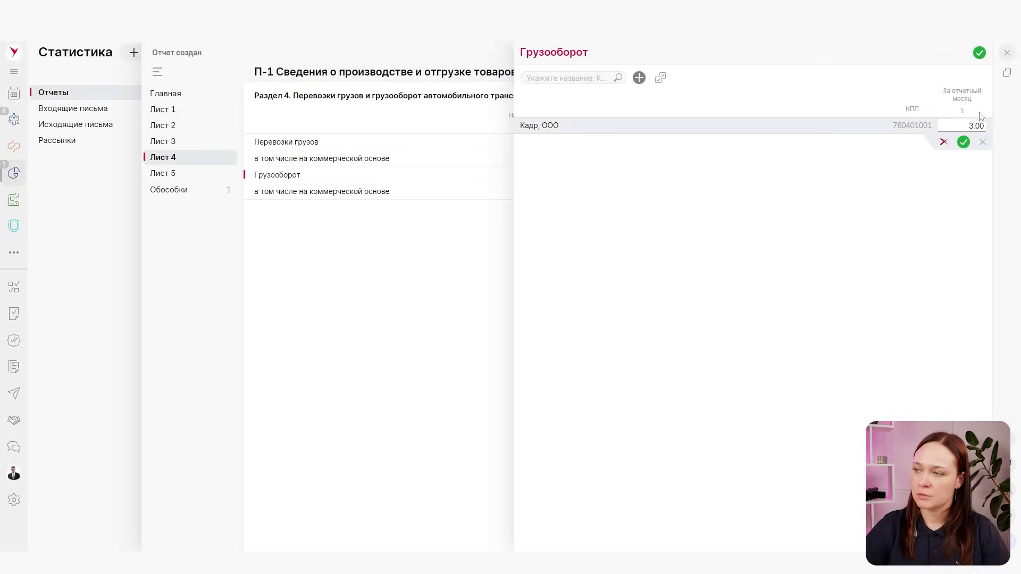
pyautogui.click(963, 142)
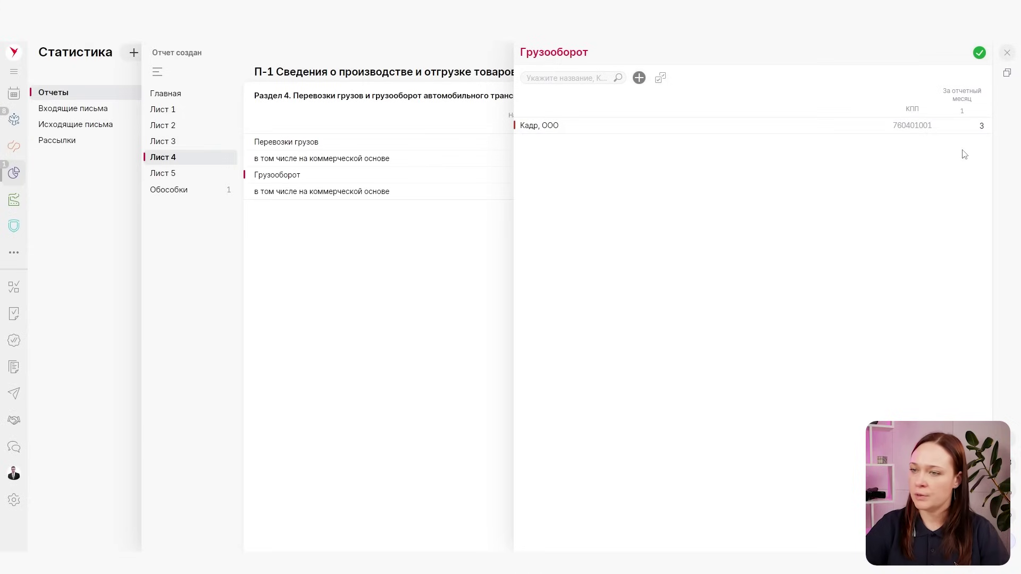
pyautogui.click(979, 53)
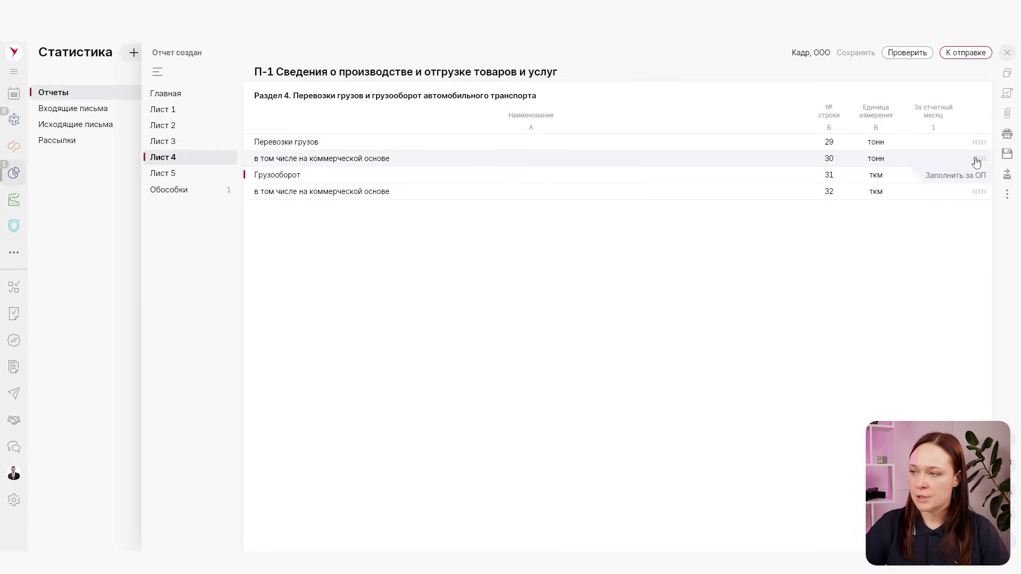
# Show the subdivisions available for Перевозки грузов on Лист 4 without selecting any
pyautogui.click(942, 146)
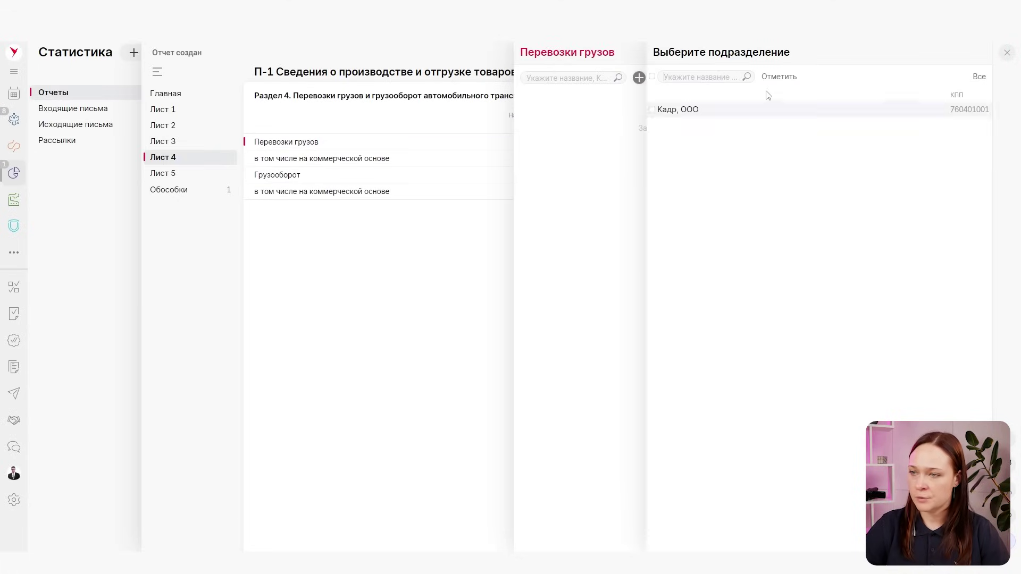
pyautogui.click(1007, 52)
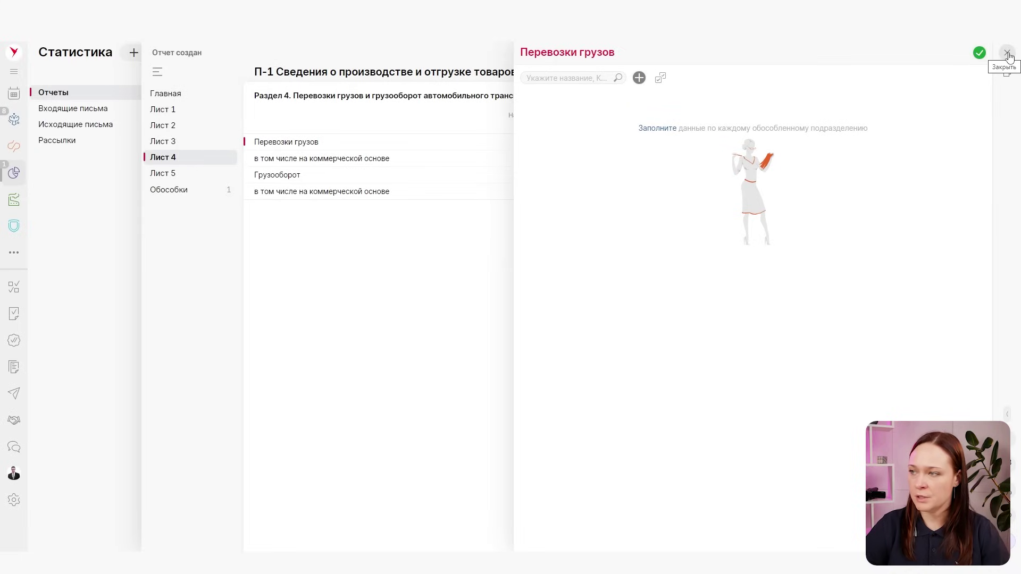
pyautogui.click(1007, 53)
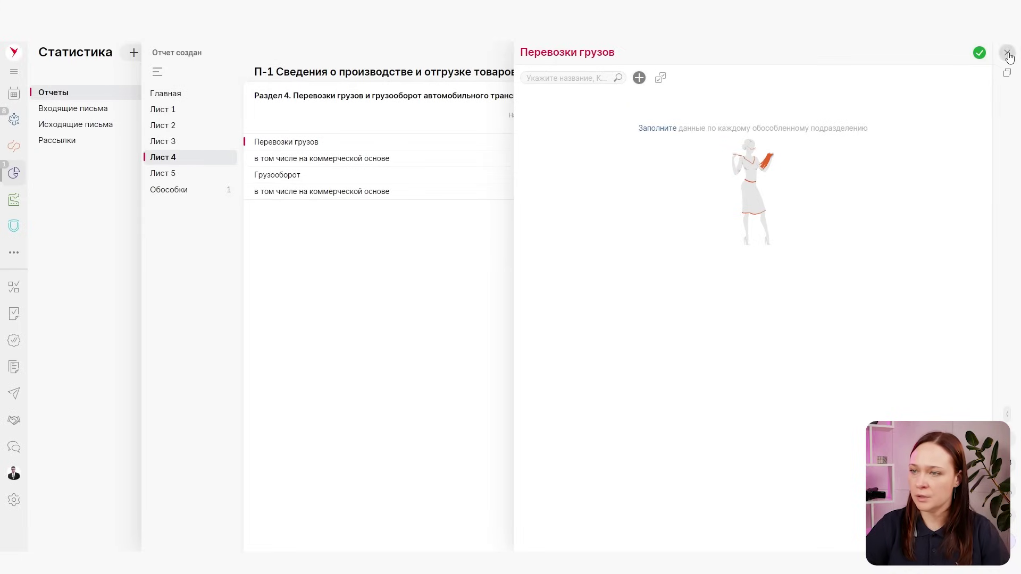
# Review the Обособки section of the П-1 report and close the report
pyautogui.click(175, 190)
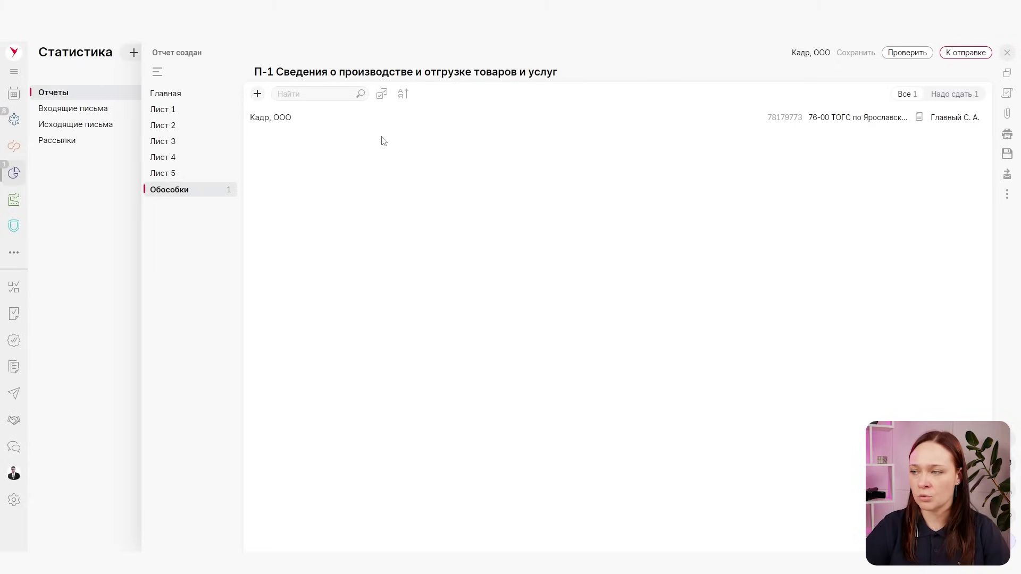
pyautogui.click(1007, 52)
pyautogui.click(496, 333)
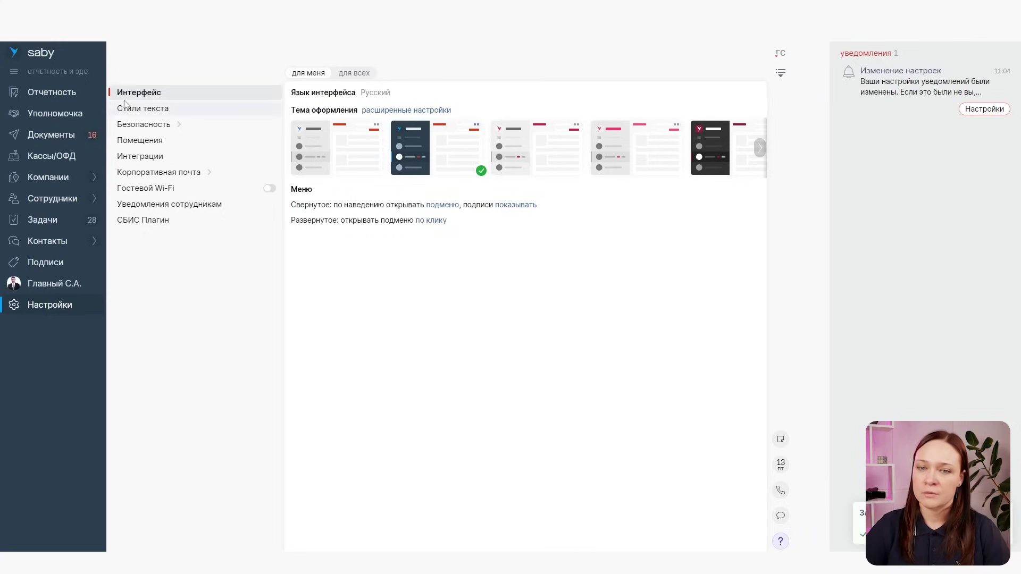
# Open Отчетность in Saby online, launch the report application from the full list of Saby applications, and decline Chrome's memory-saving offer
pyautogui.click(68, 95)
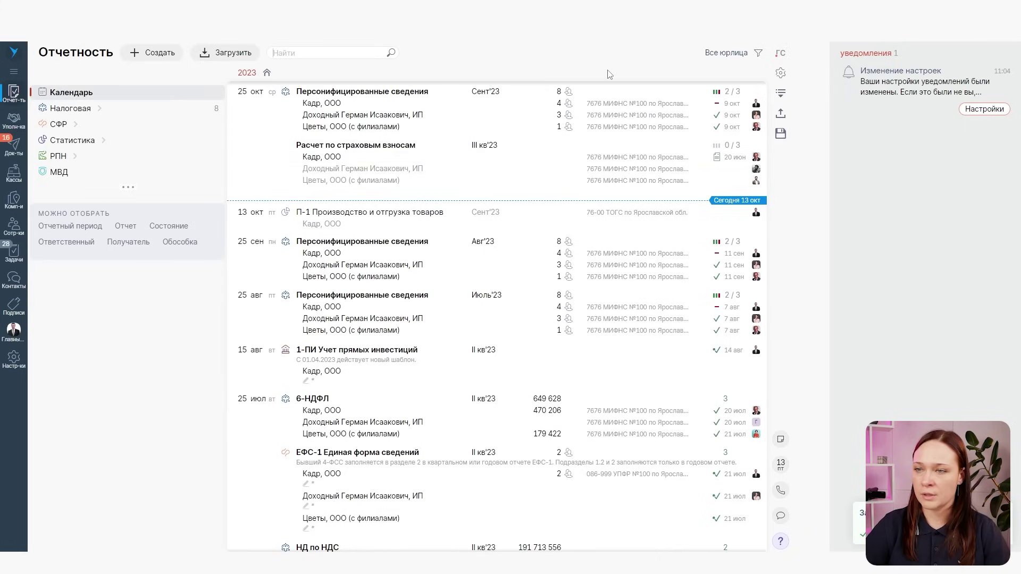
pyautogui.click(783, 53)
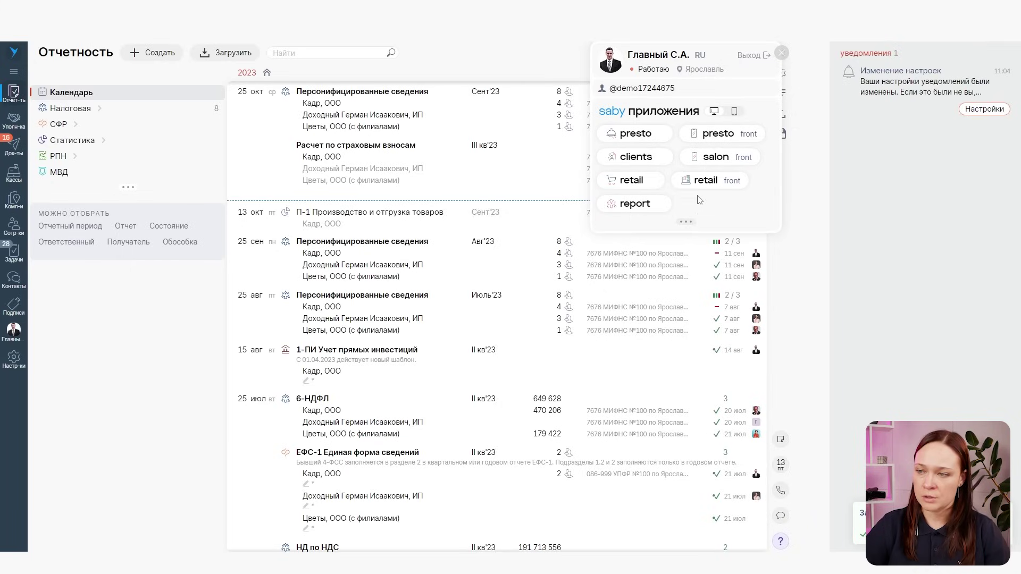
pyautogui.click(685, 225)
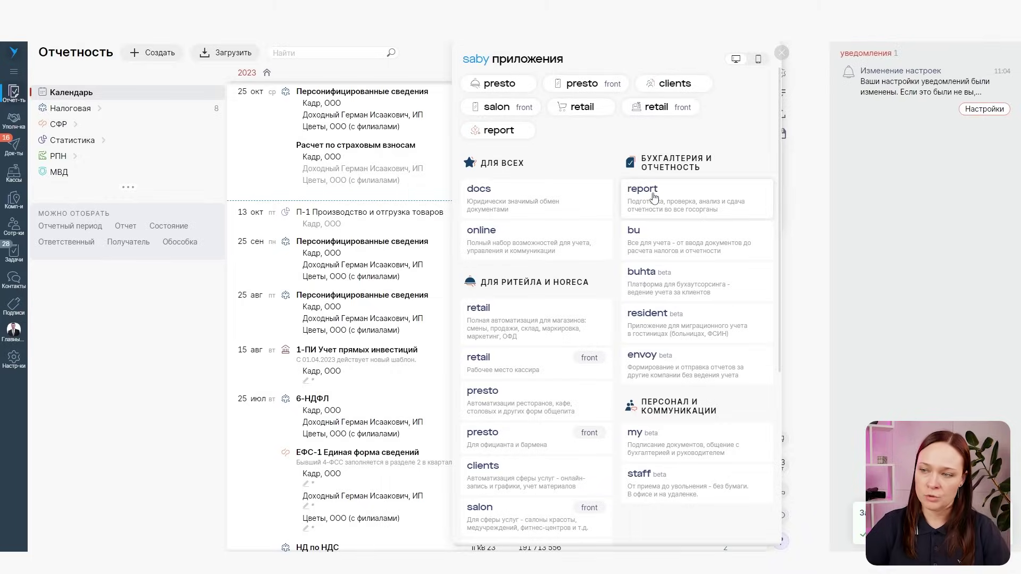
pyautogui.click(686, 192)
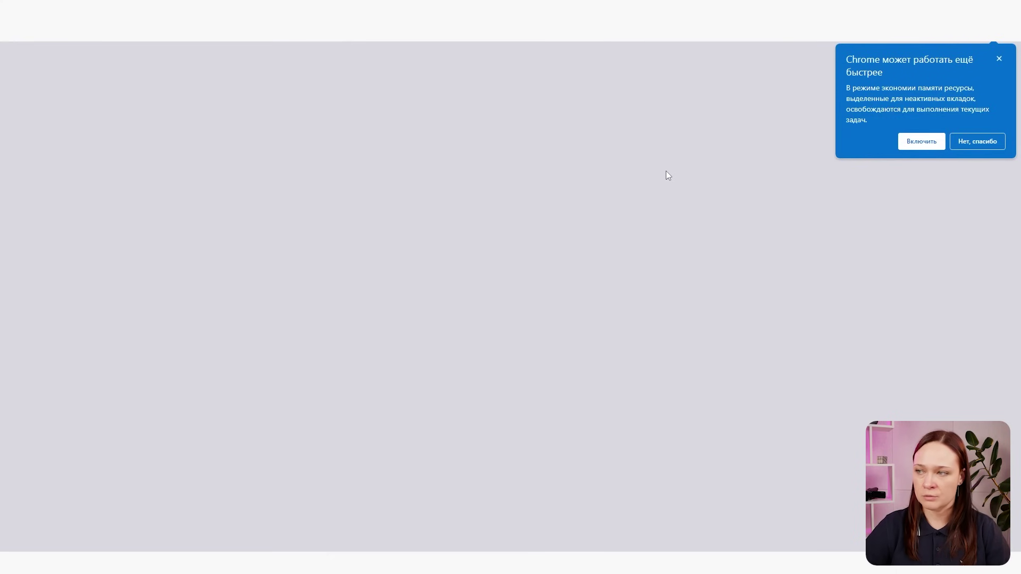
pyautogui.click(984, 148)
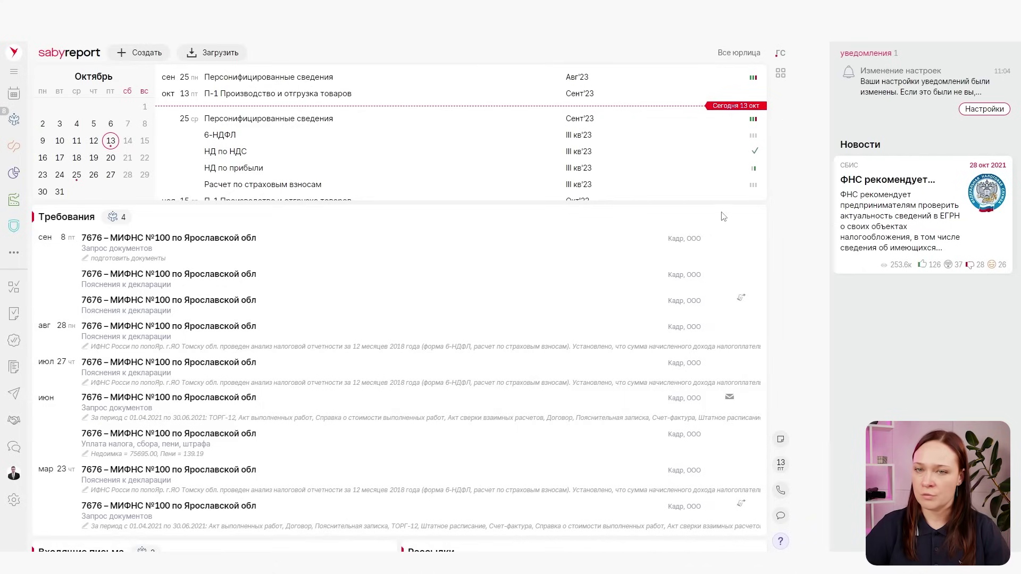
# Expand the Saby Report main menu and switch to the online application to view its Отчетность calendar
pyautogui.click(14, 72)
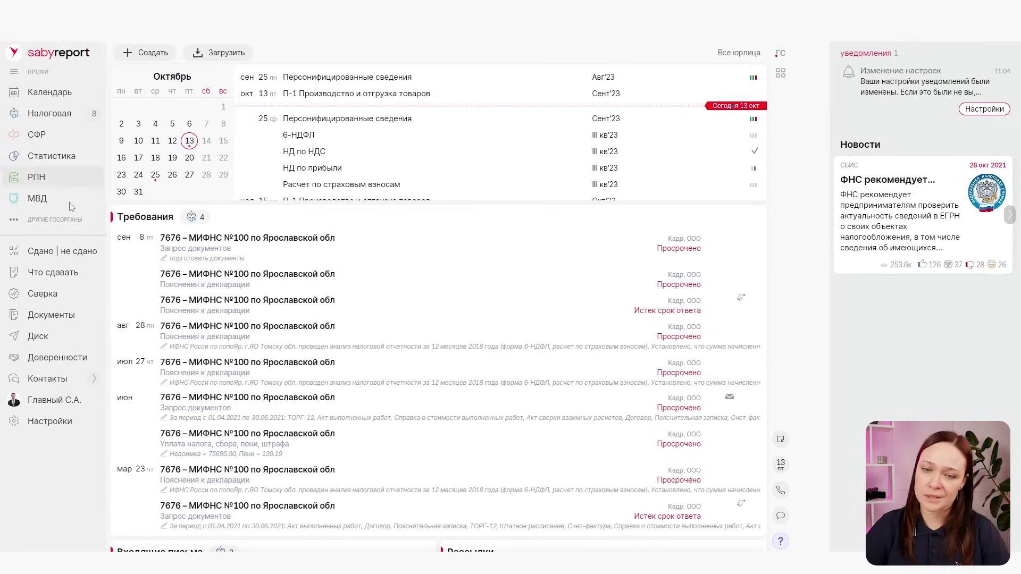
pyautogui.click(780, 53)
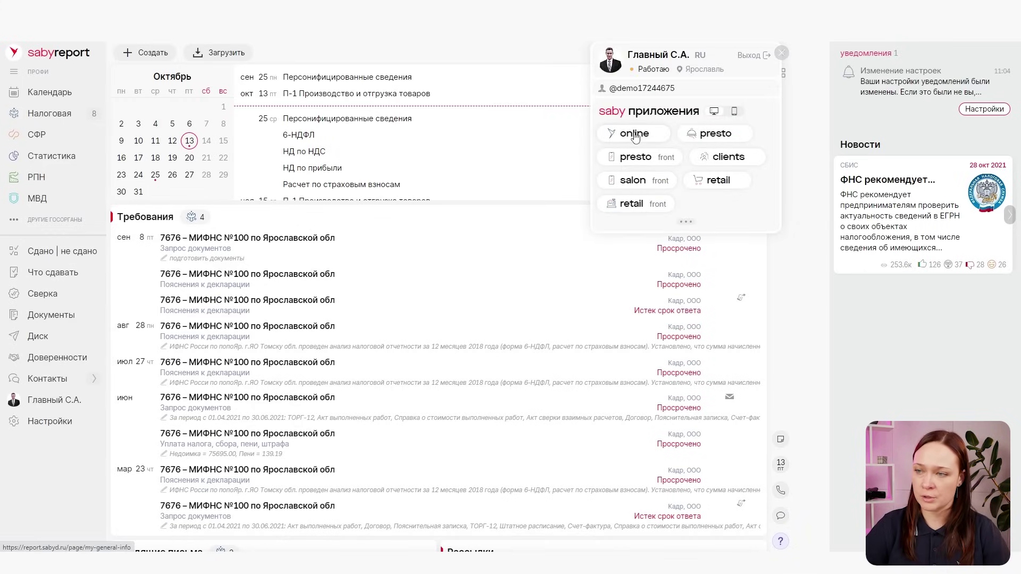
pyautogui.click(634, 134)
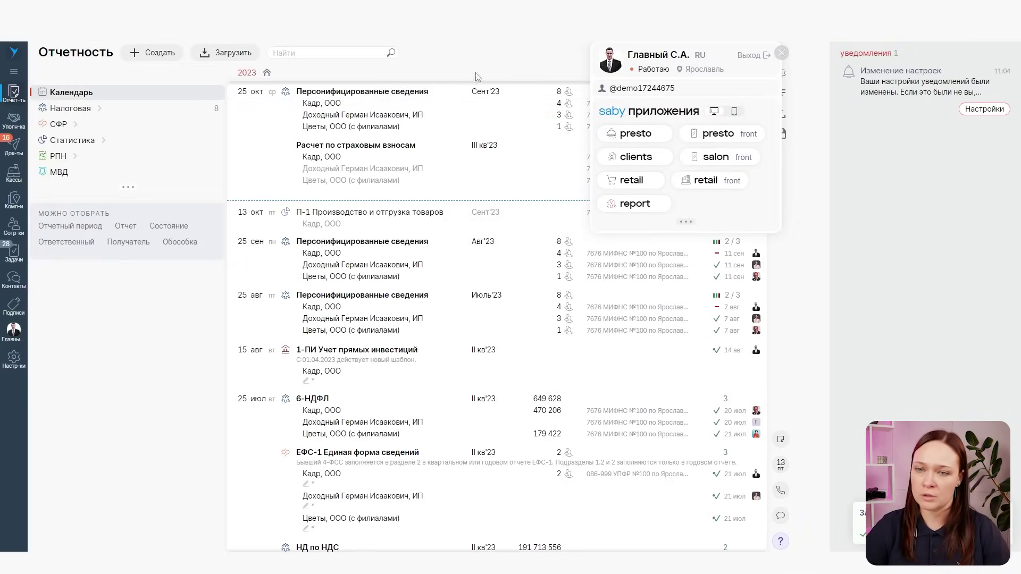
pyautogui.click(781, 53)
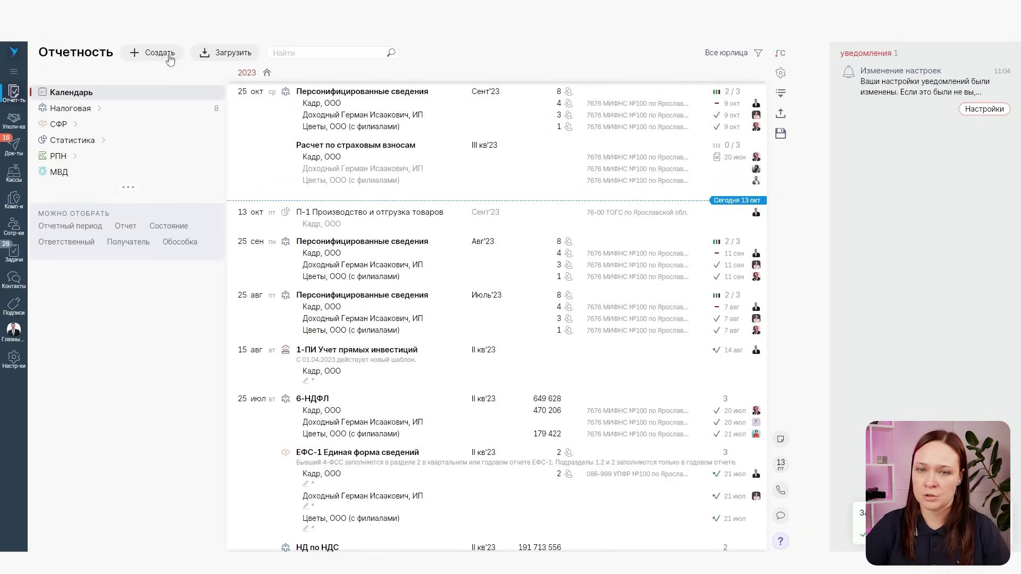
# Return to the Saby Report home page and close the profile and applications window
pyautogui.click(14, 72)
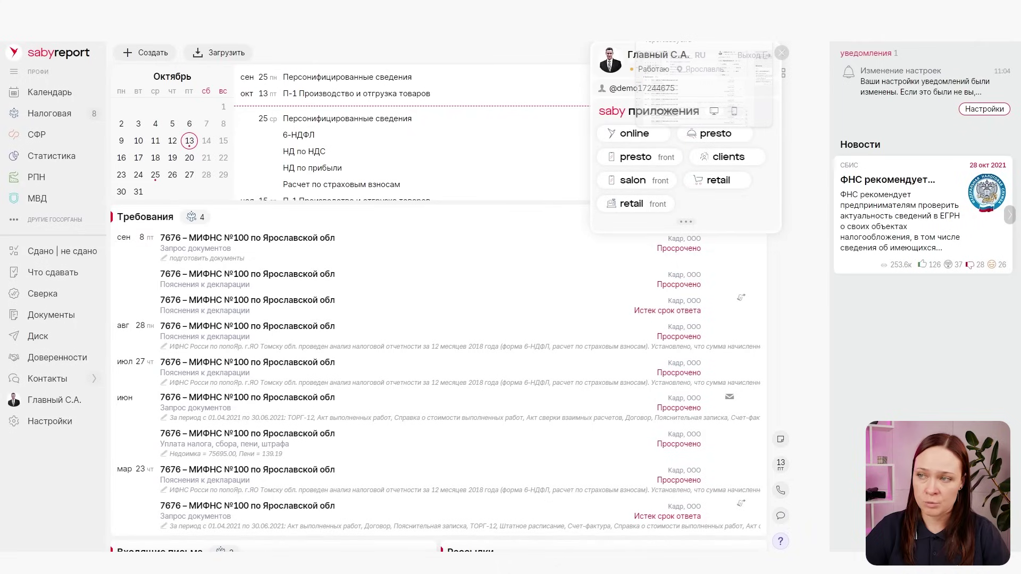
pyautogui.click(782, 53)
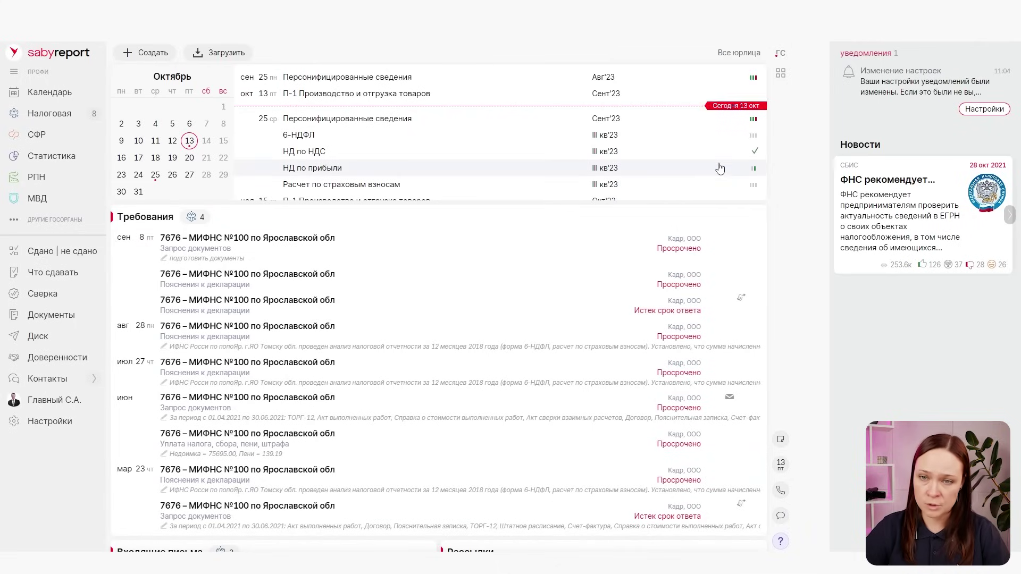